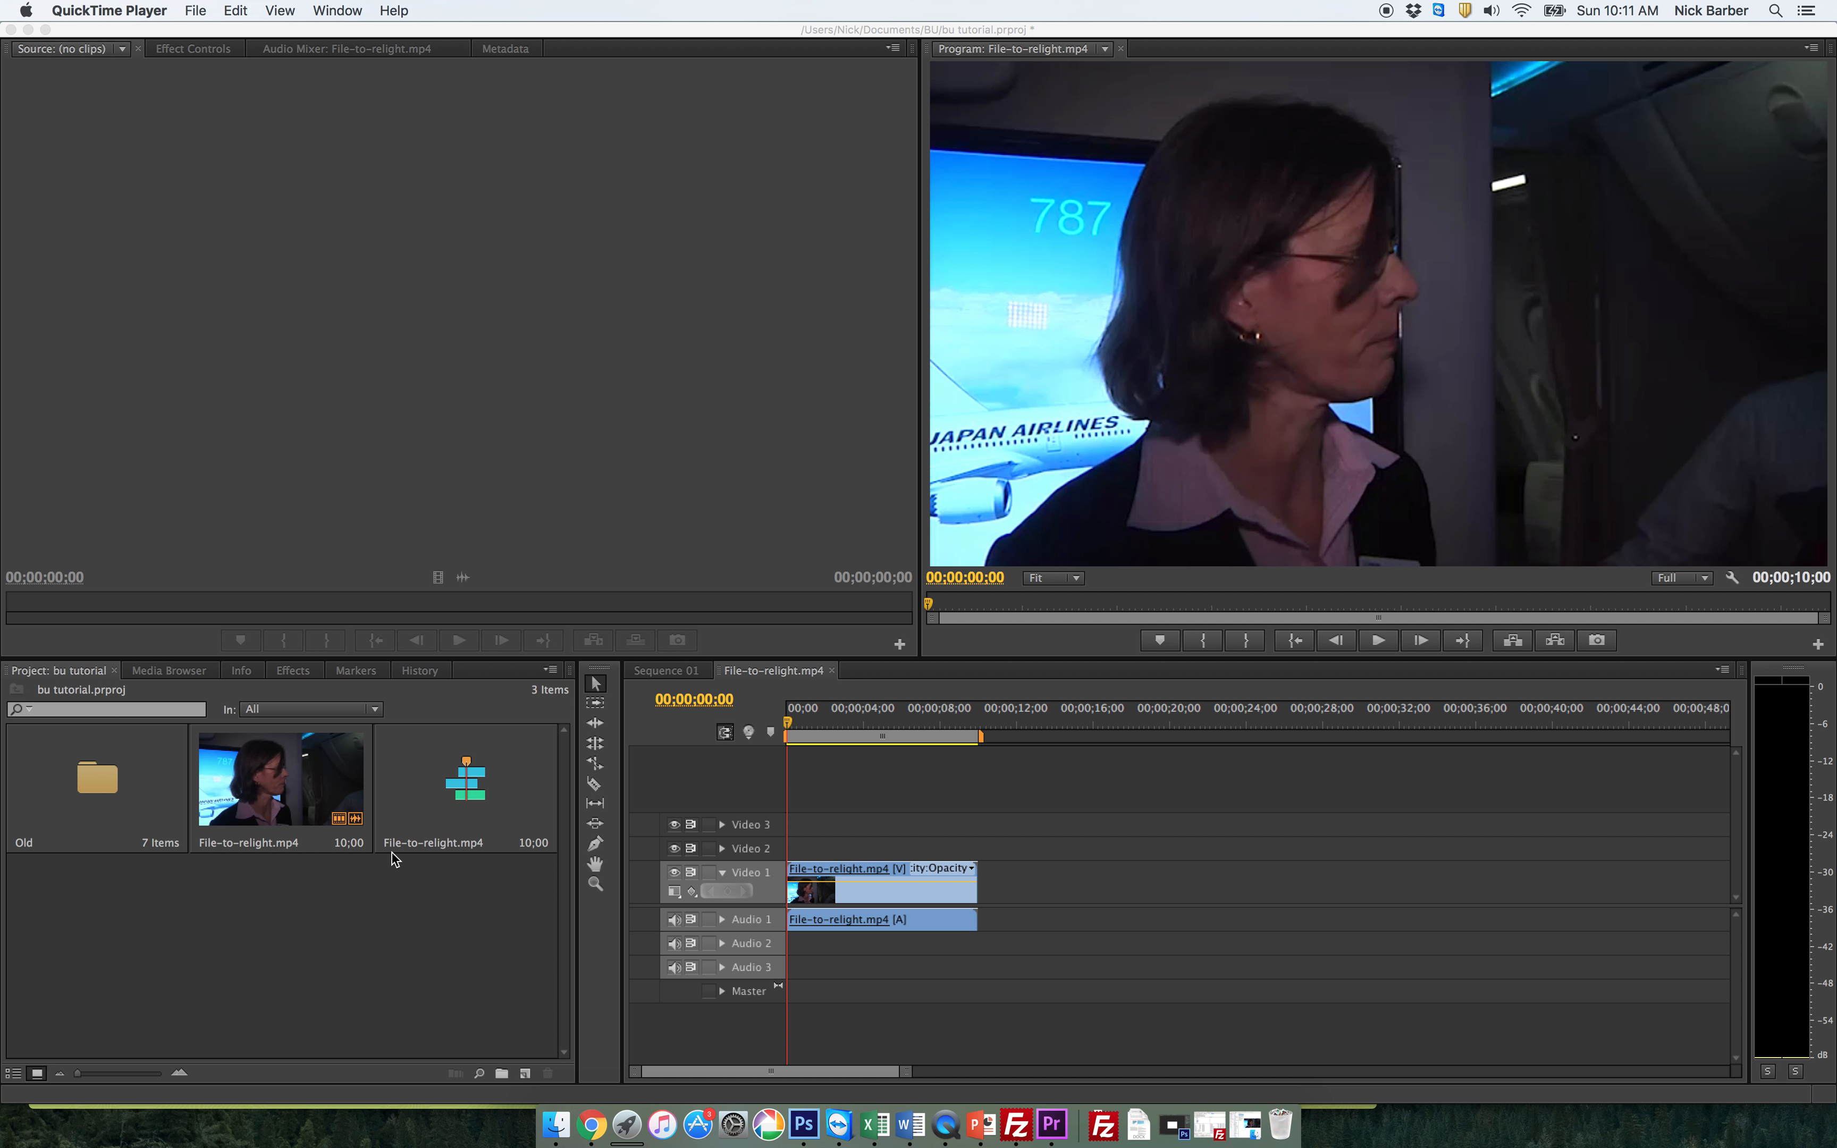
Step: Delete the existing File-to-relight.mp4 clip from the Video 1 track of the open sequence
left_click(301, 810)
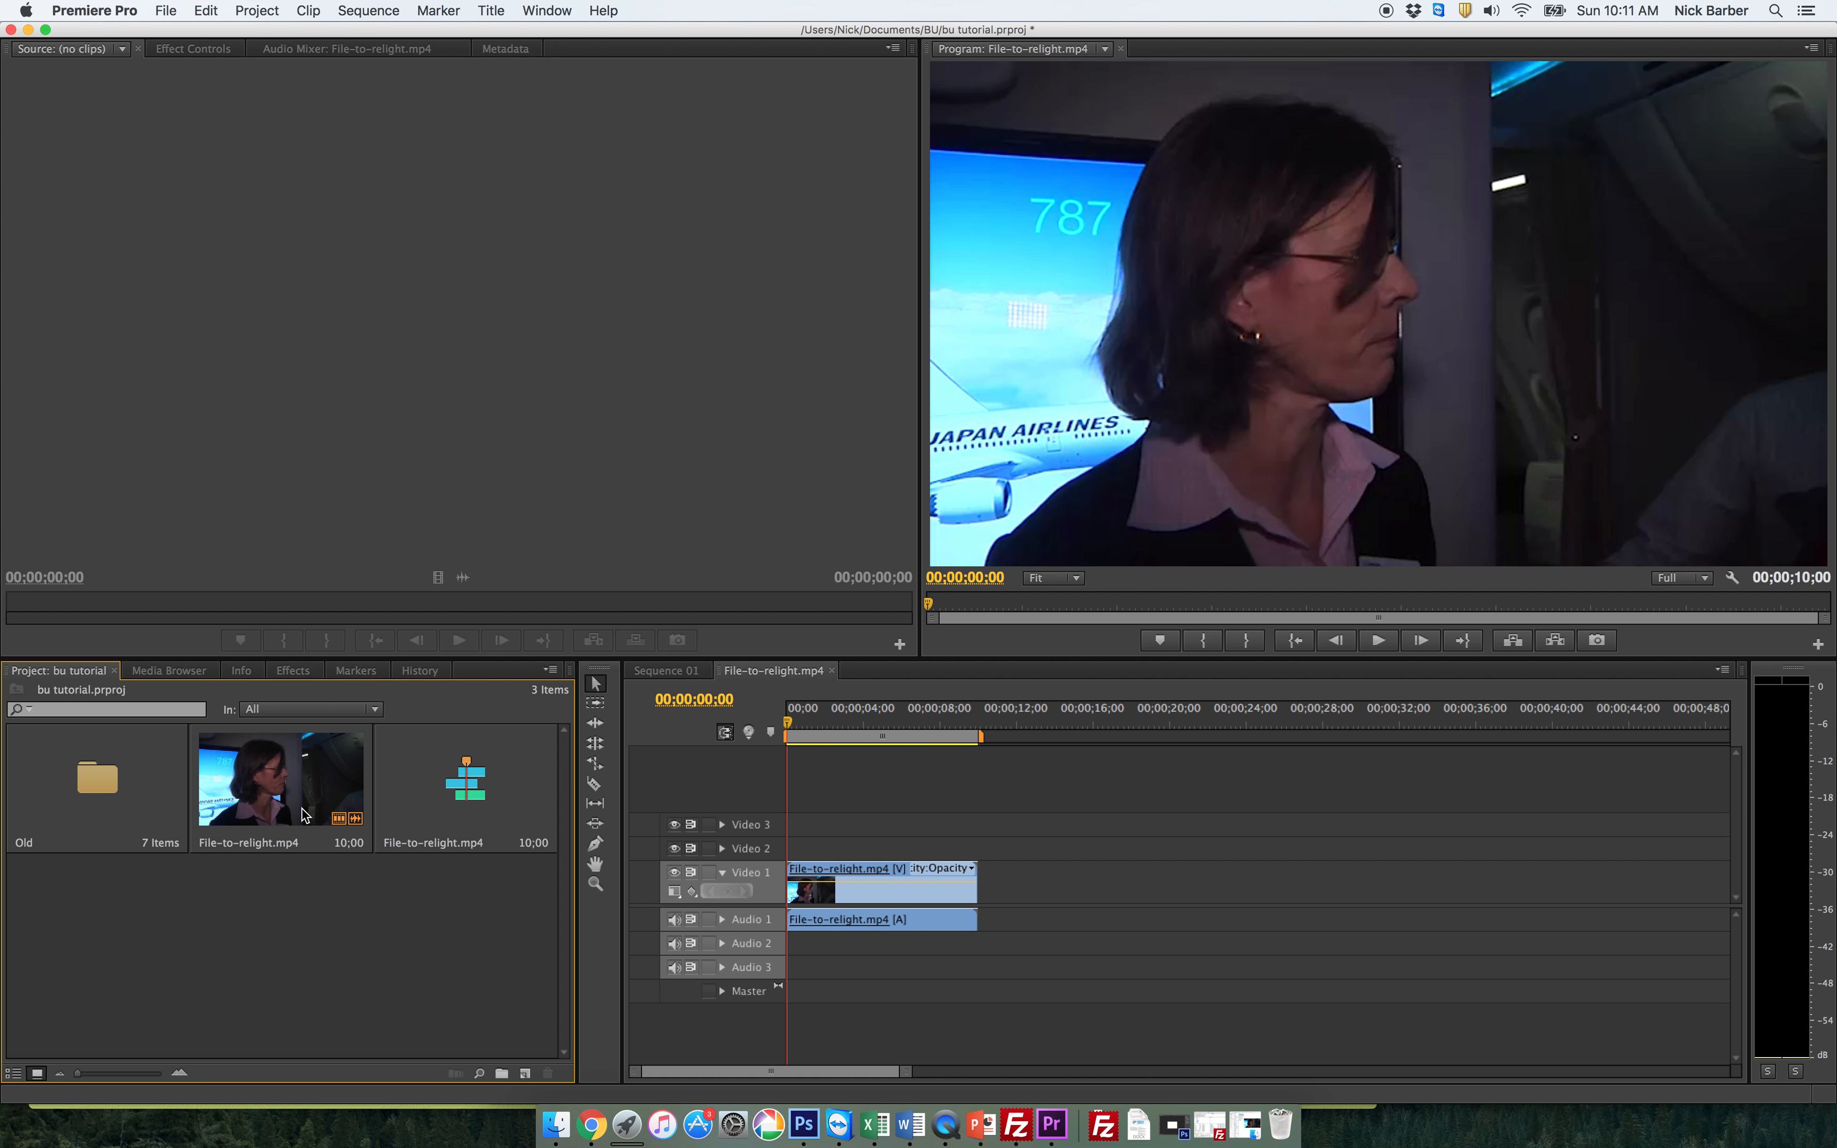
left_click(835, 873)
key("Delete")
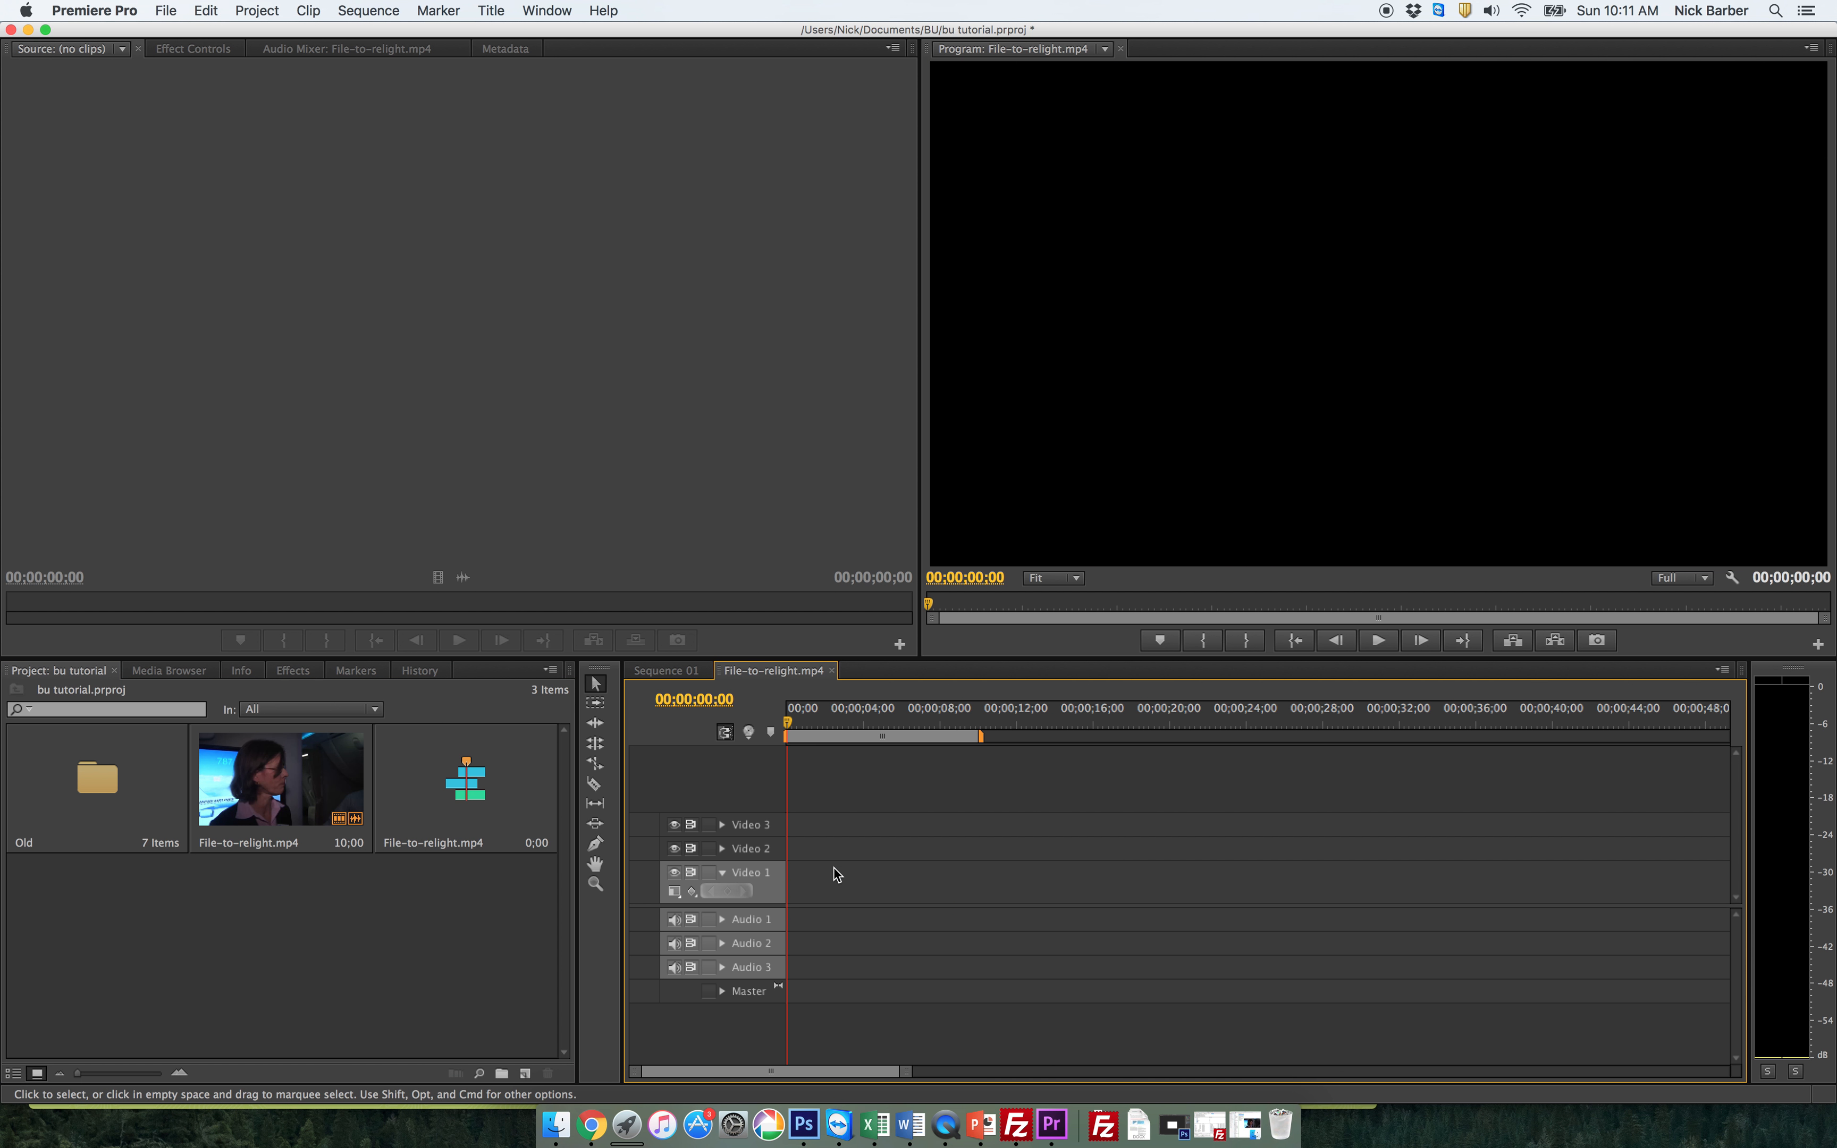
Step: Load the File-to-relight.mp4 footage into the Source Monitor and create a new sequence from that clip
left_click(385, 984)
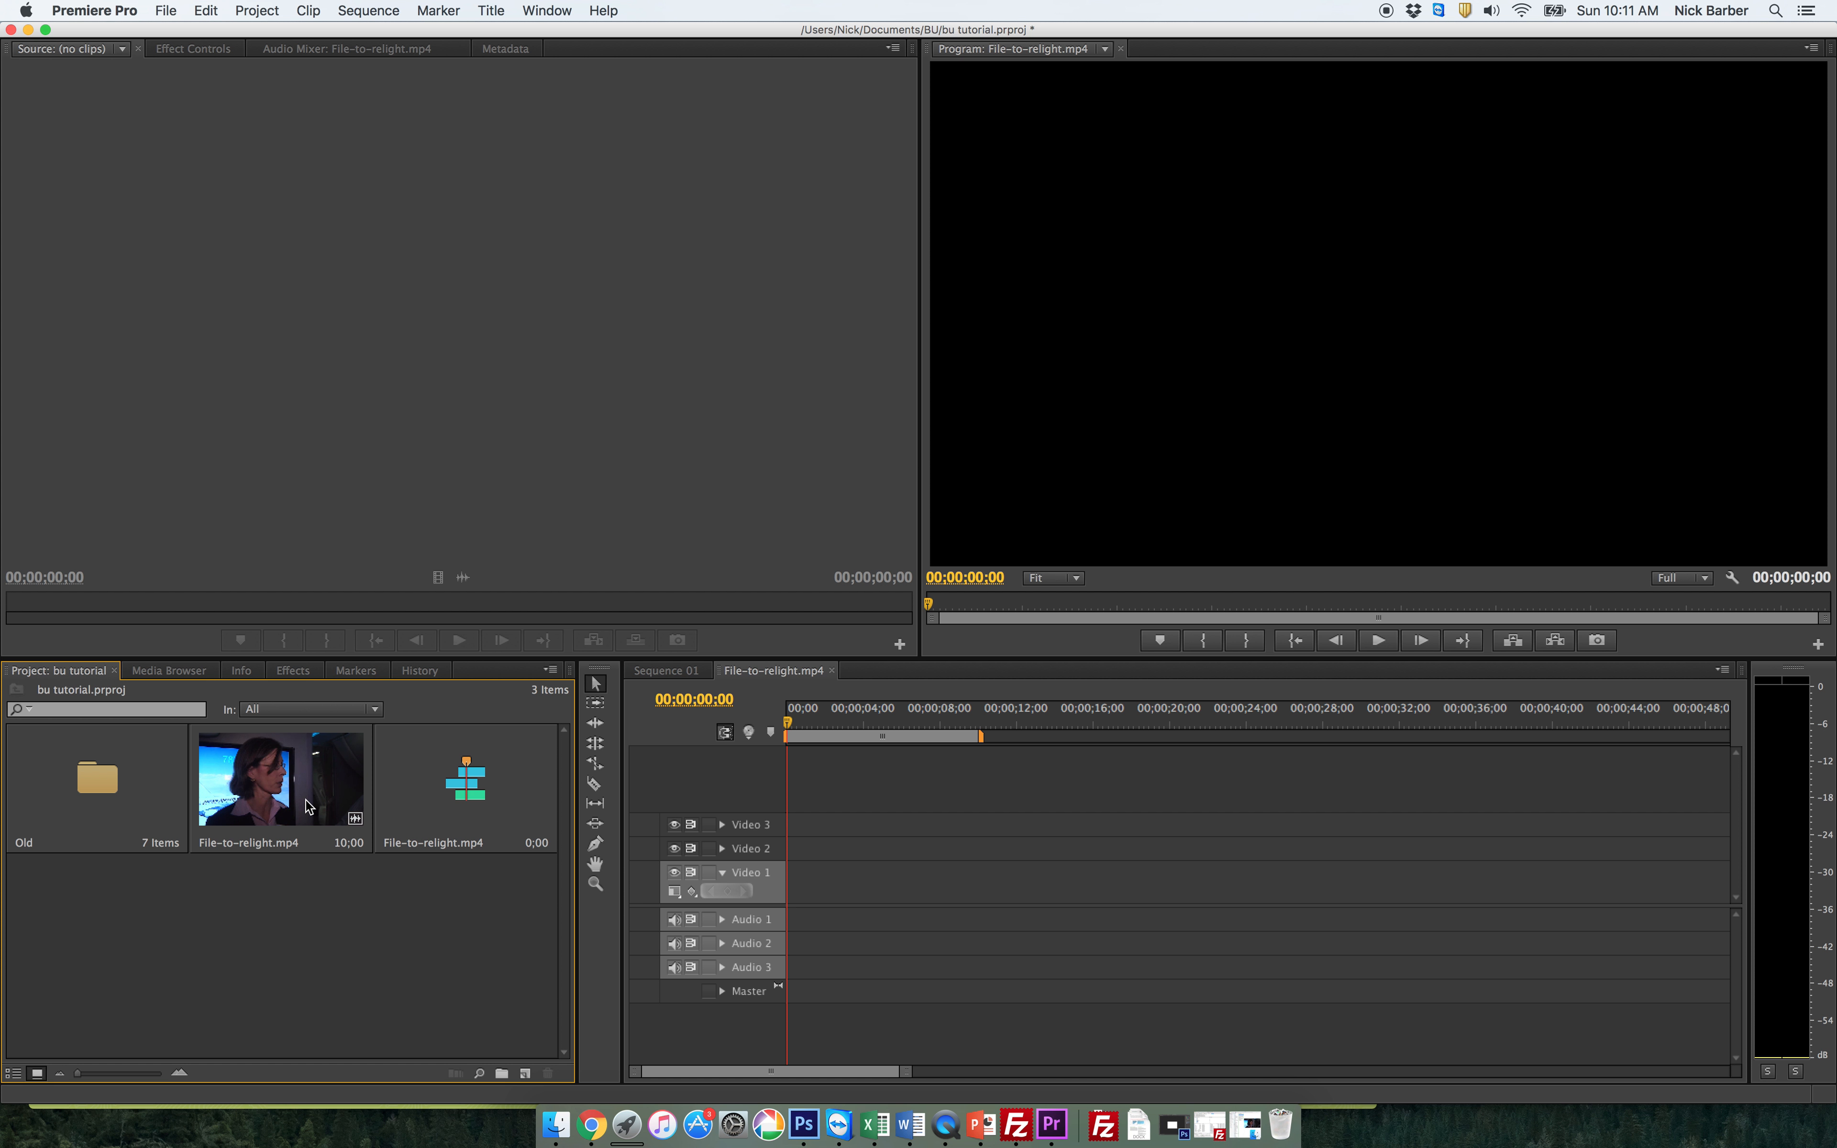
left_click(265, 777)
double_click(266, 777)
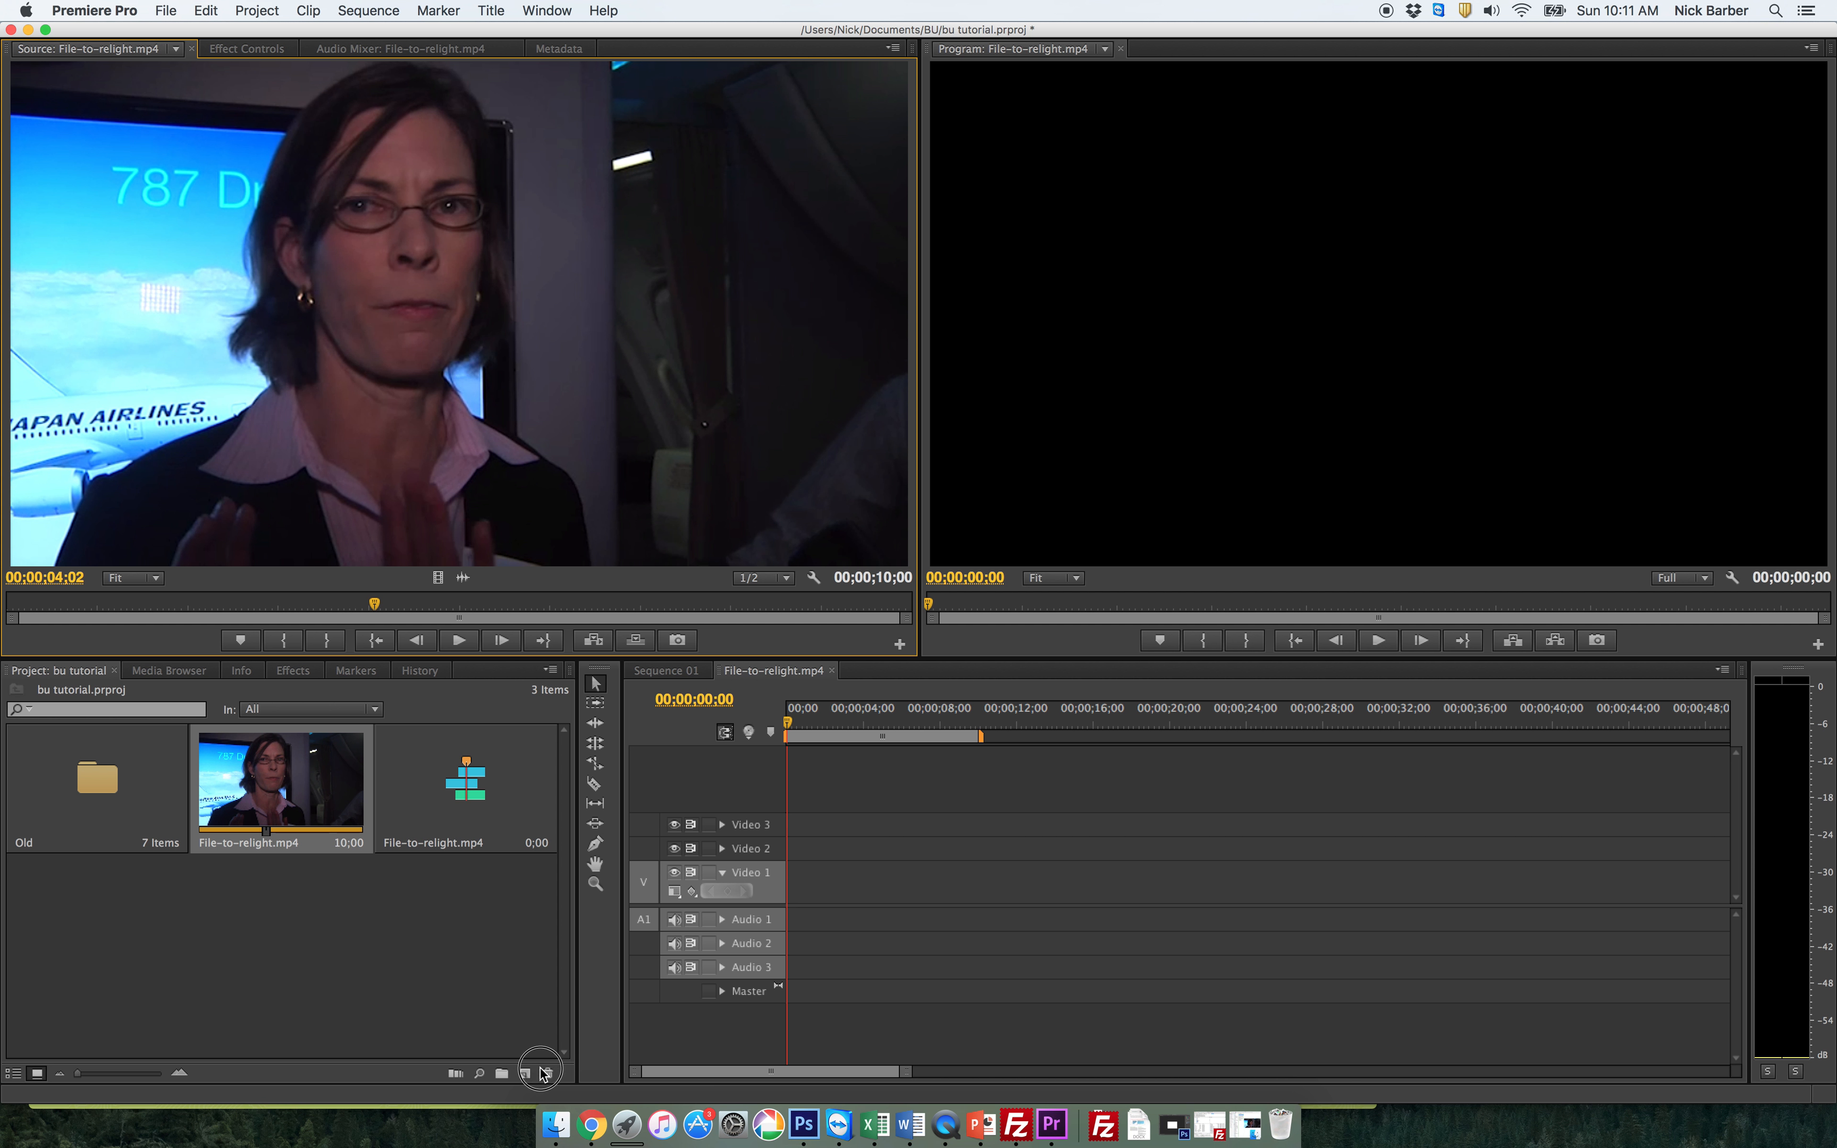
left_click(433, 973)
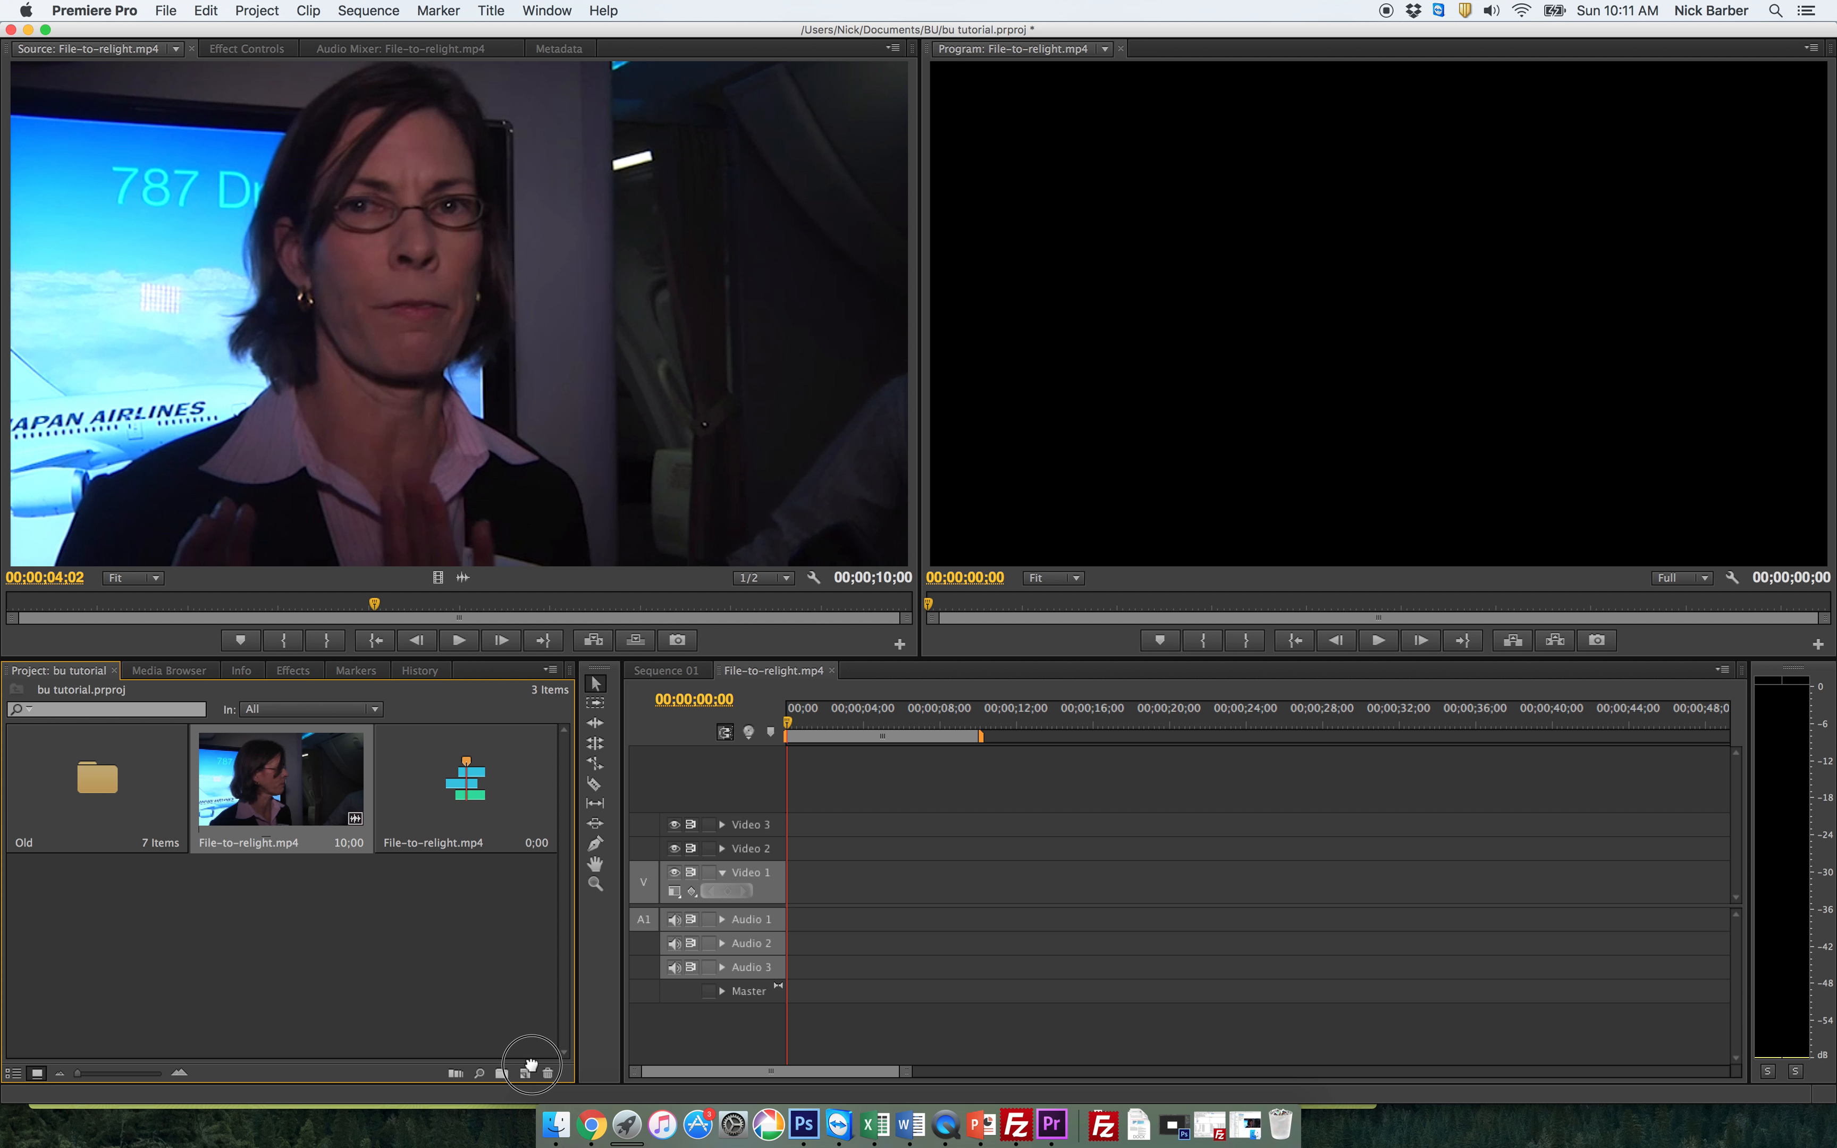
left_click_drag(529, 1073, 530, 1072)
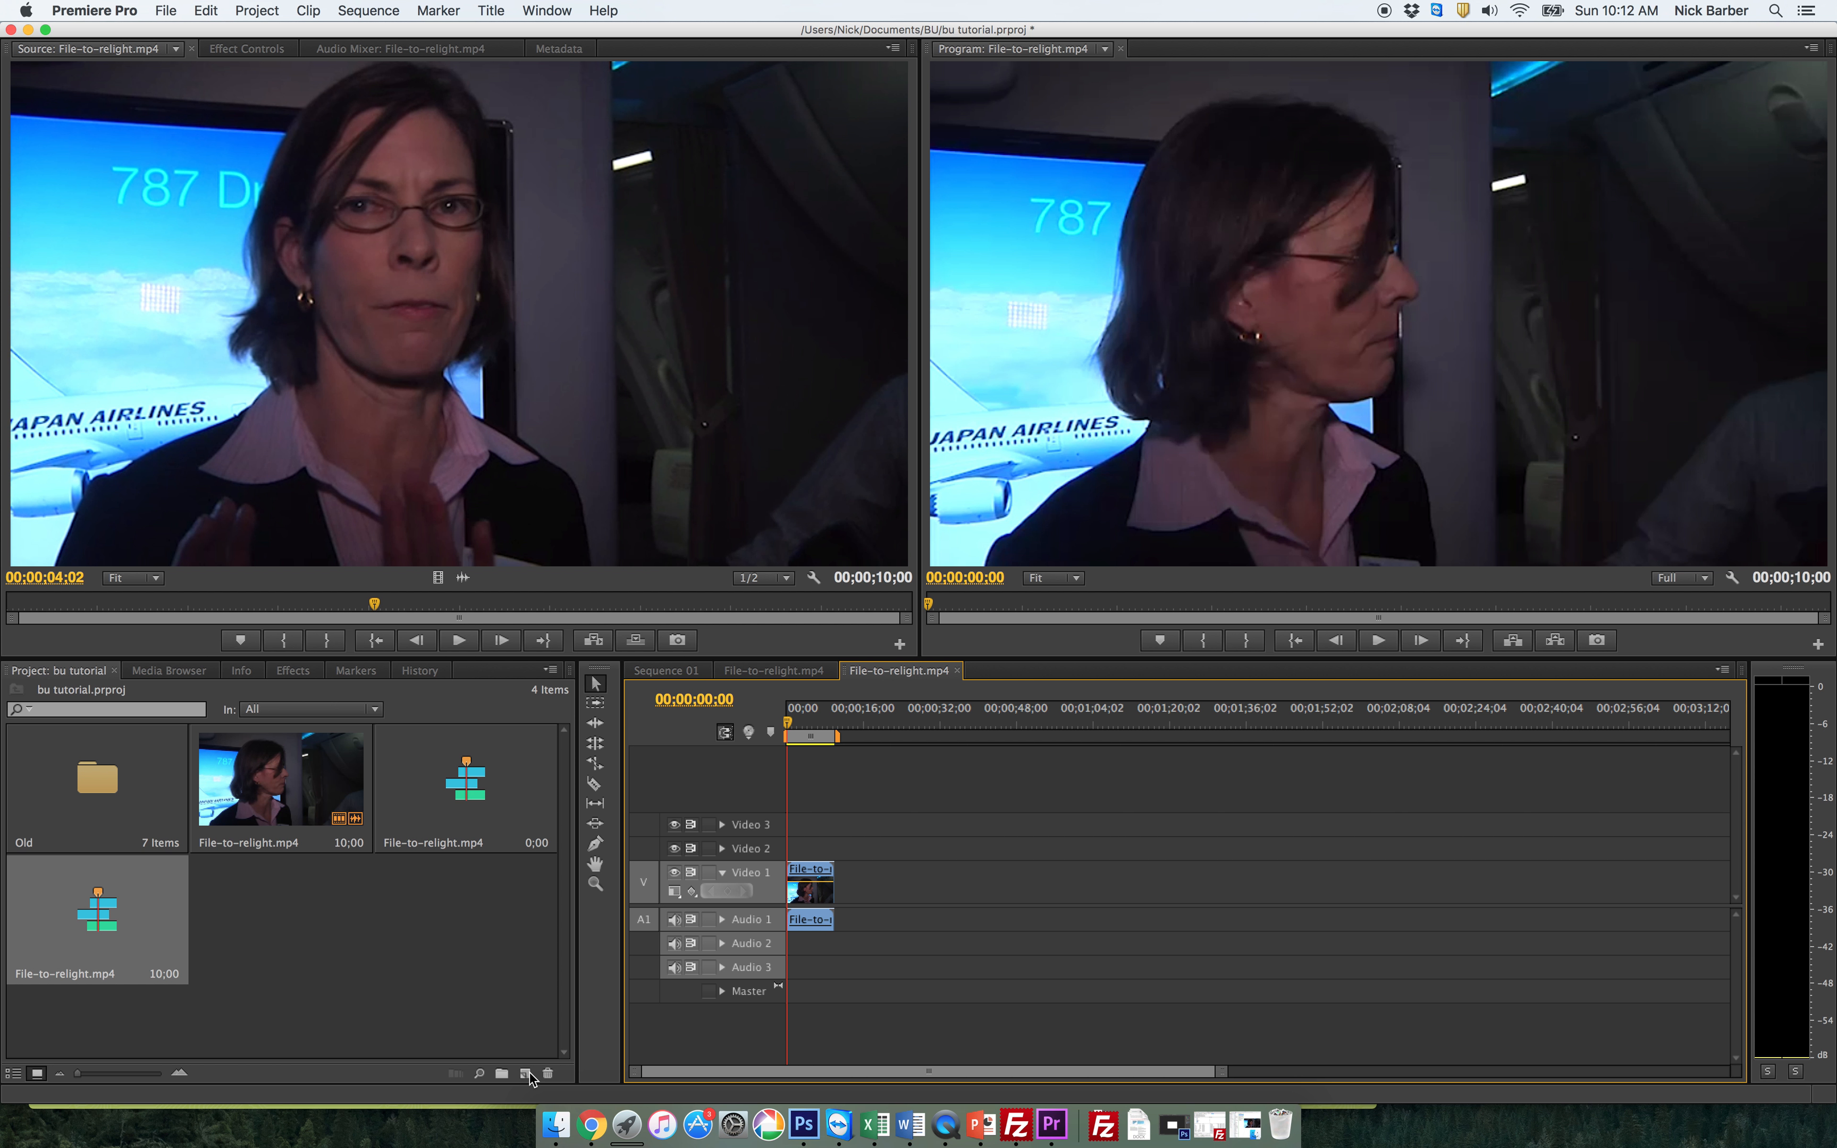
Step: Play through the clip in the new sequence with the sound muted, examining the lighting on the woman's face from start to end
key("equal")
key("equal")
key("equal")
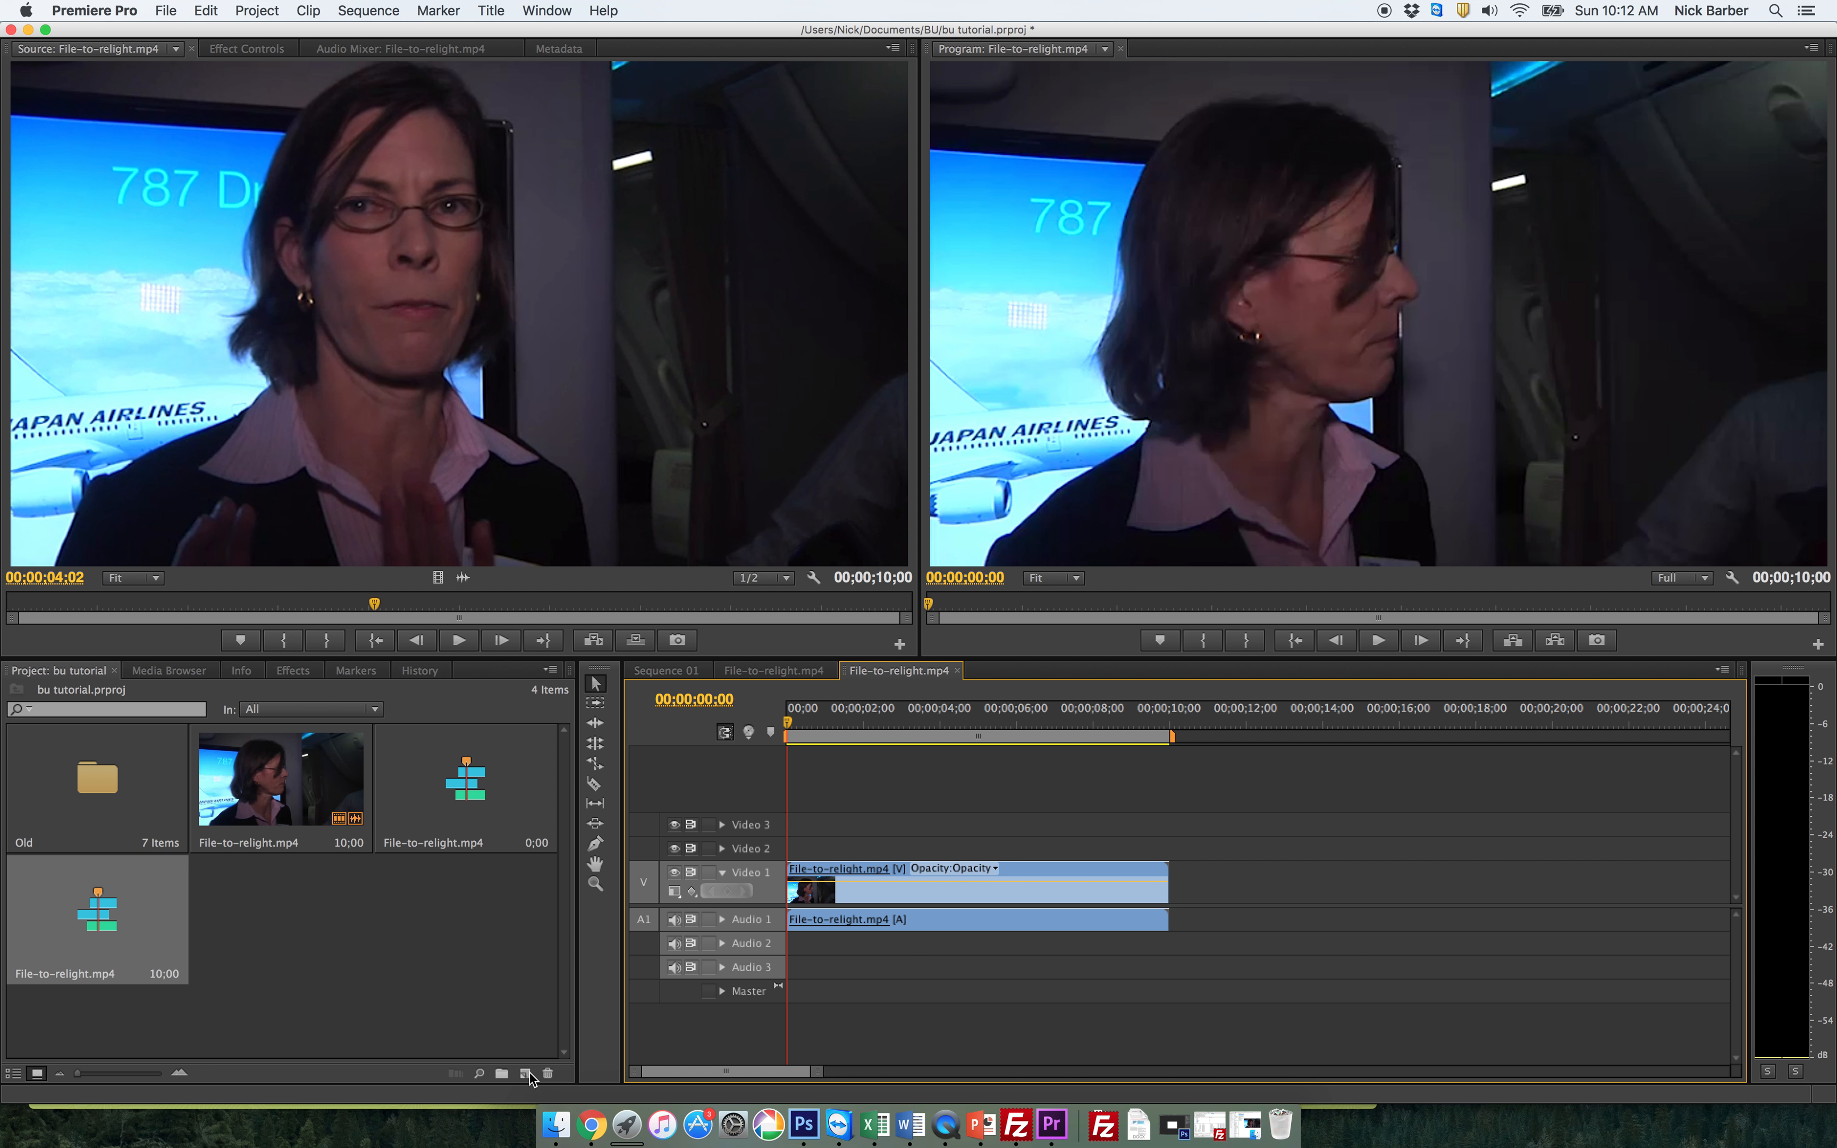
key("space")
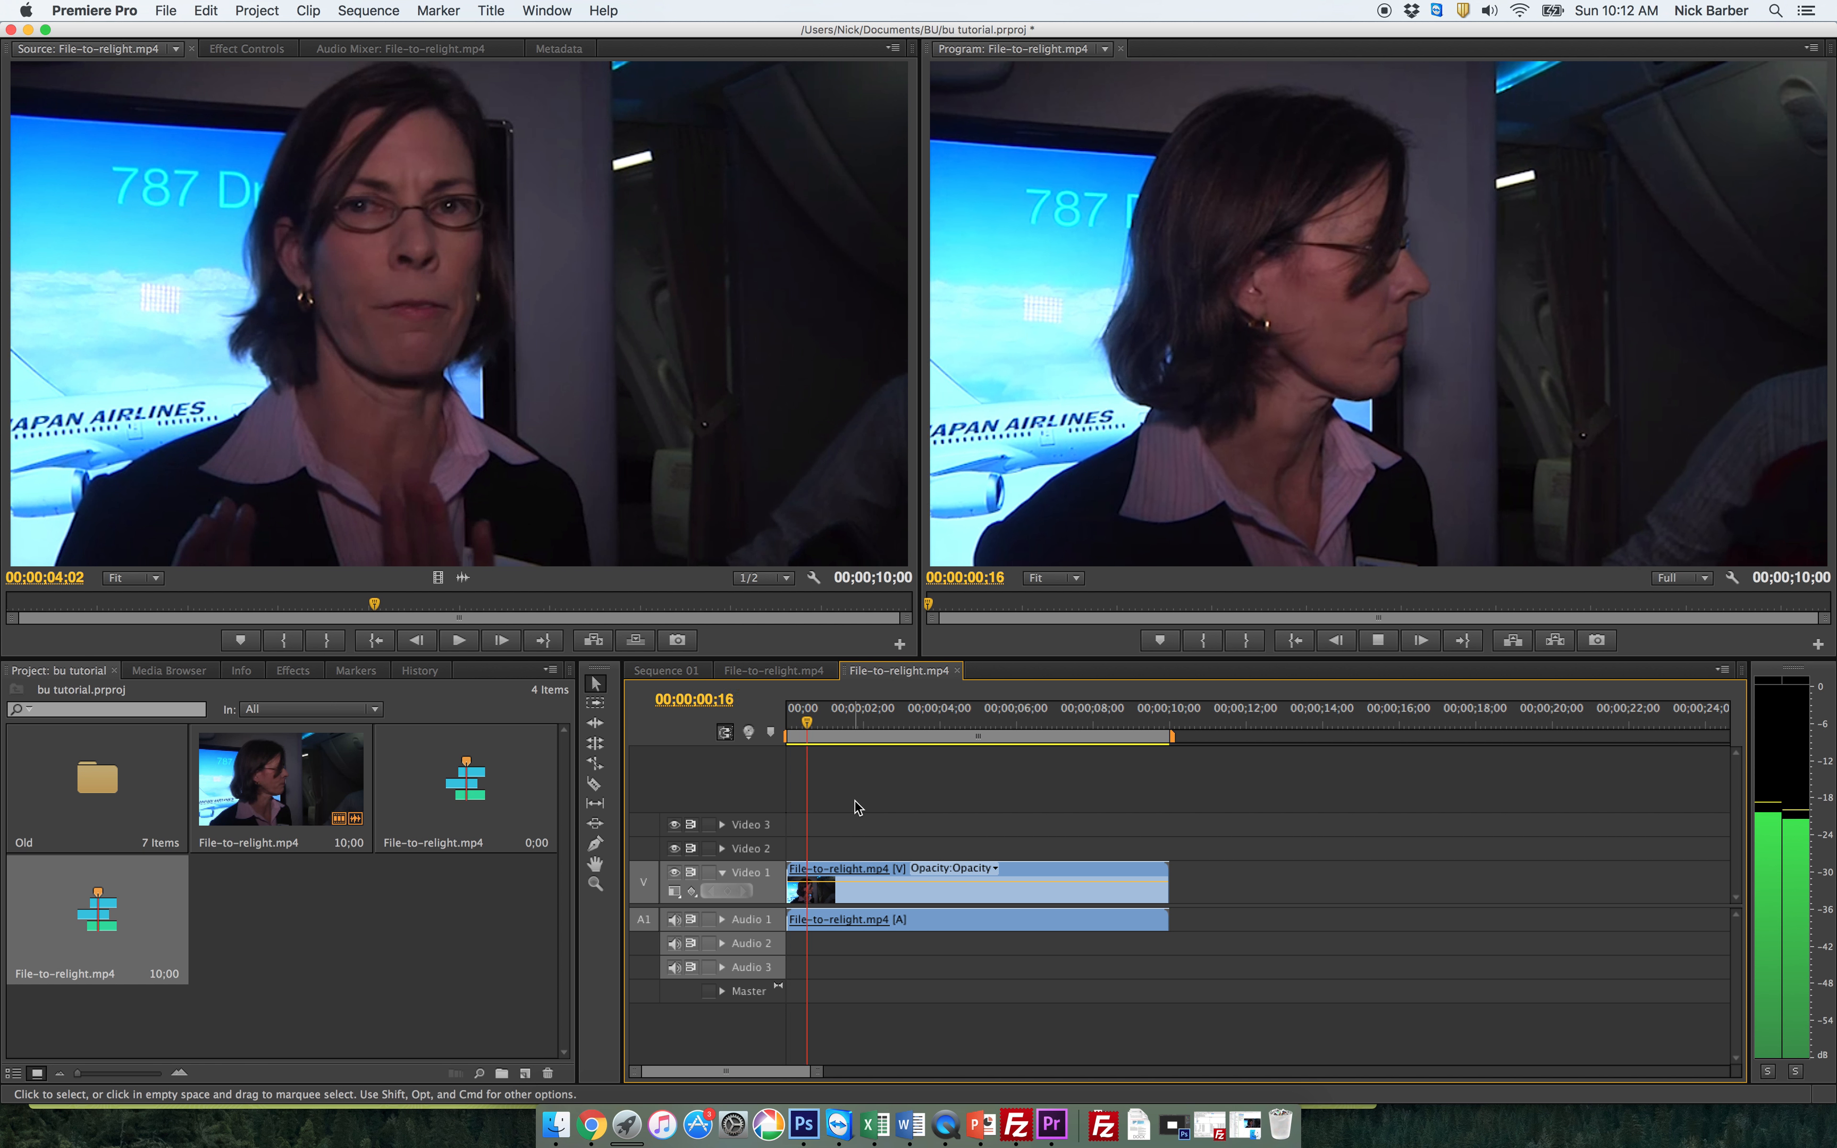
key("XF86AudioMute")
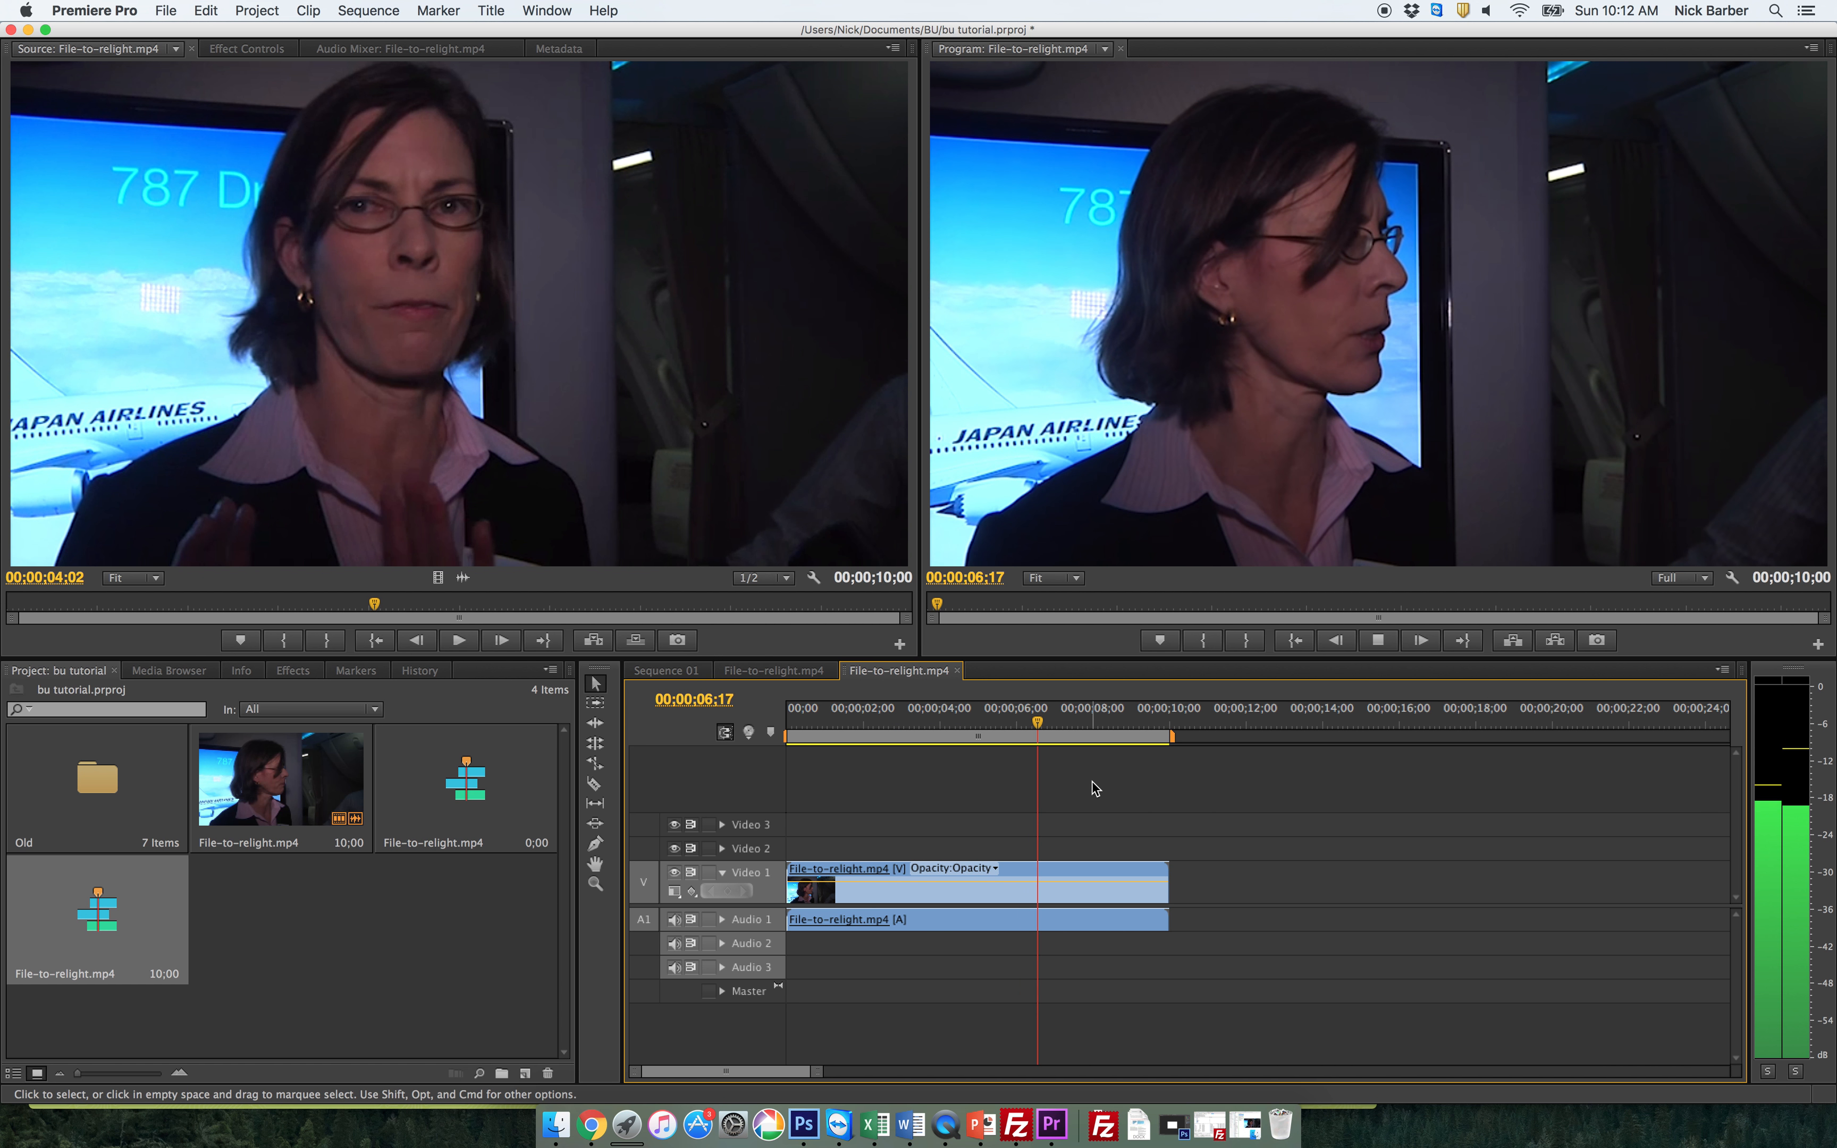
key("space")
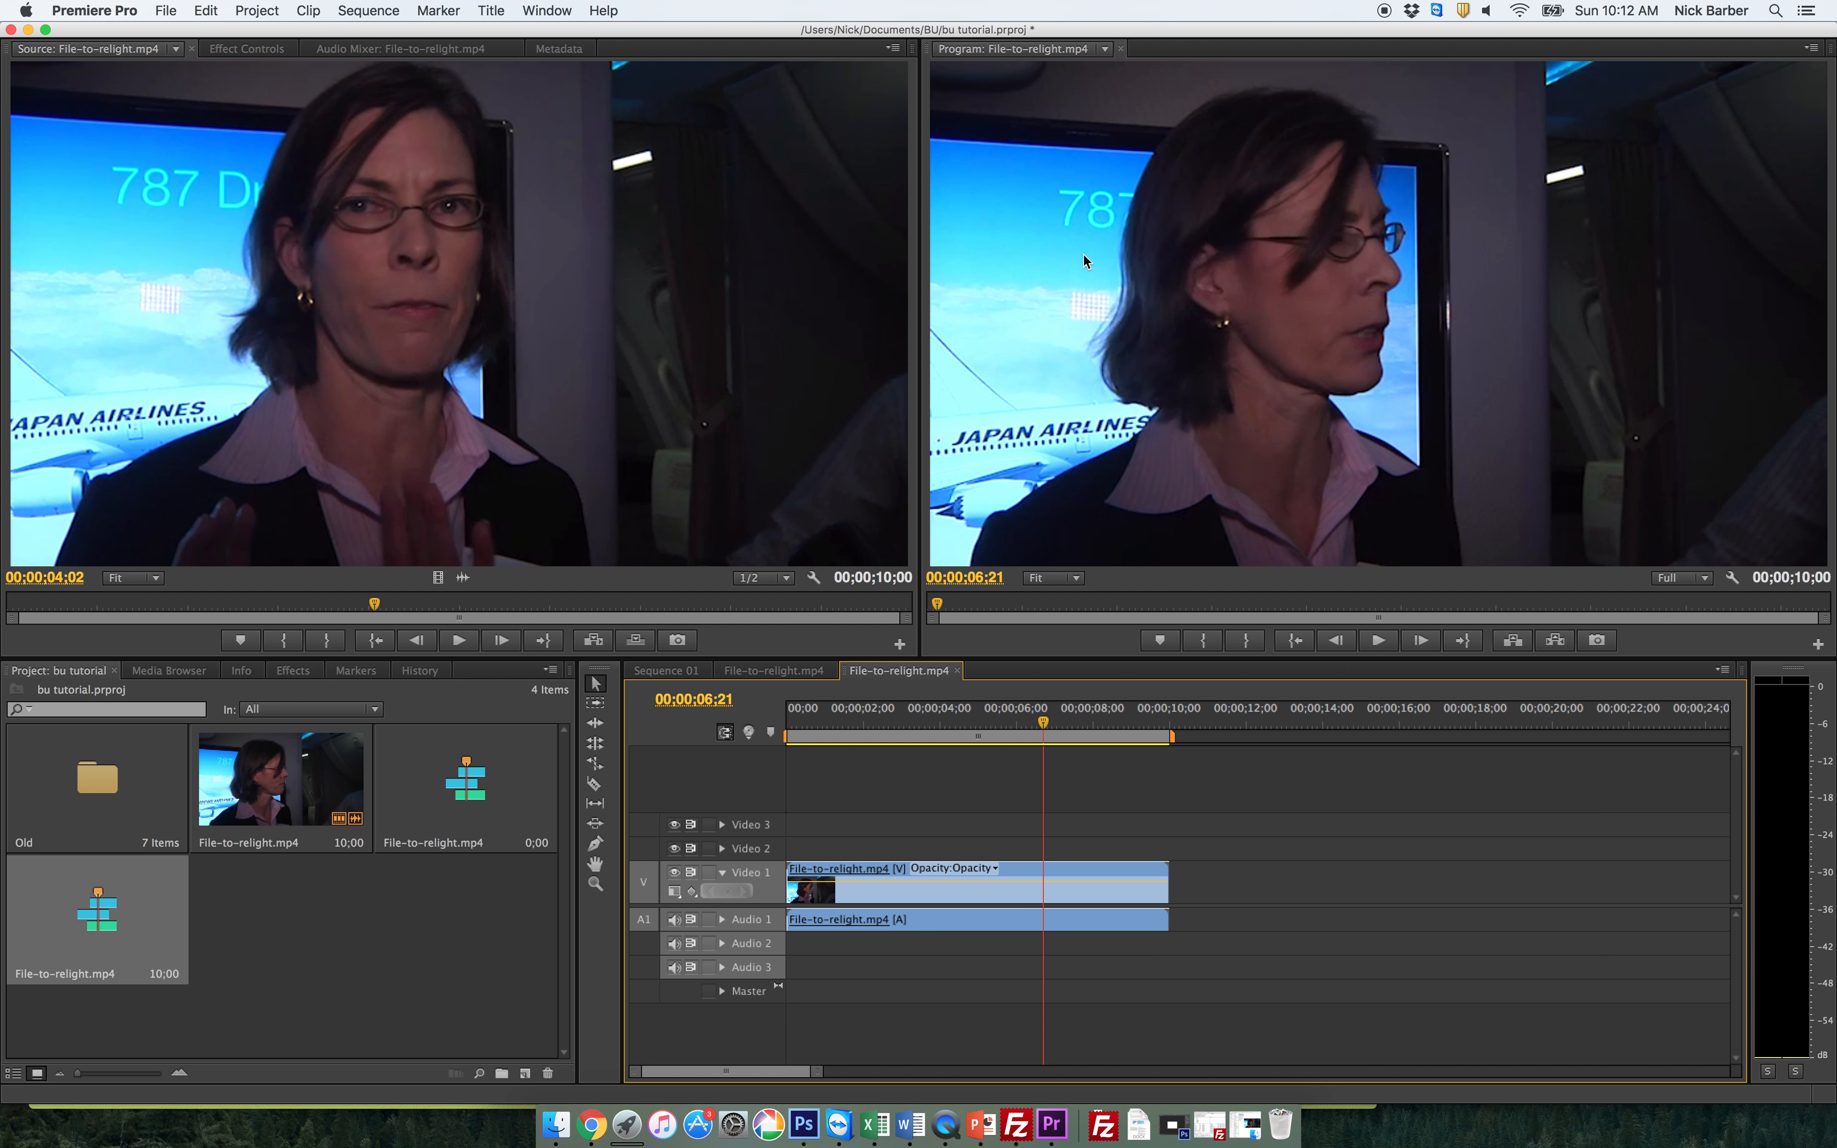
key("space")
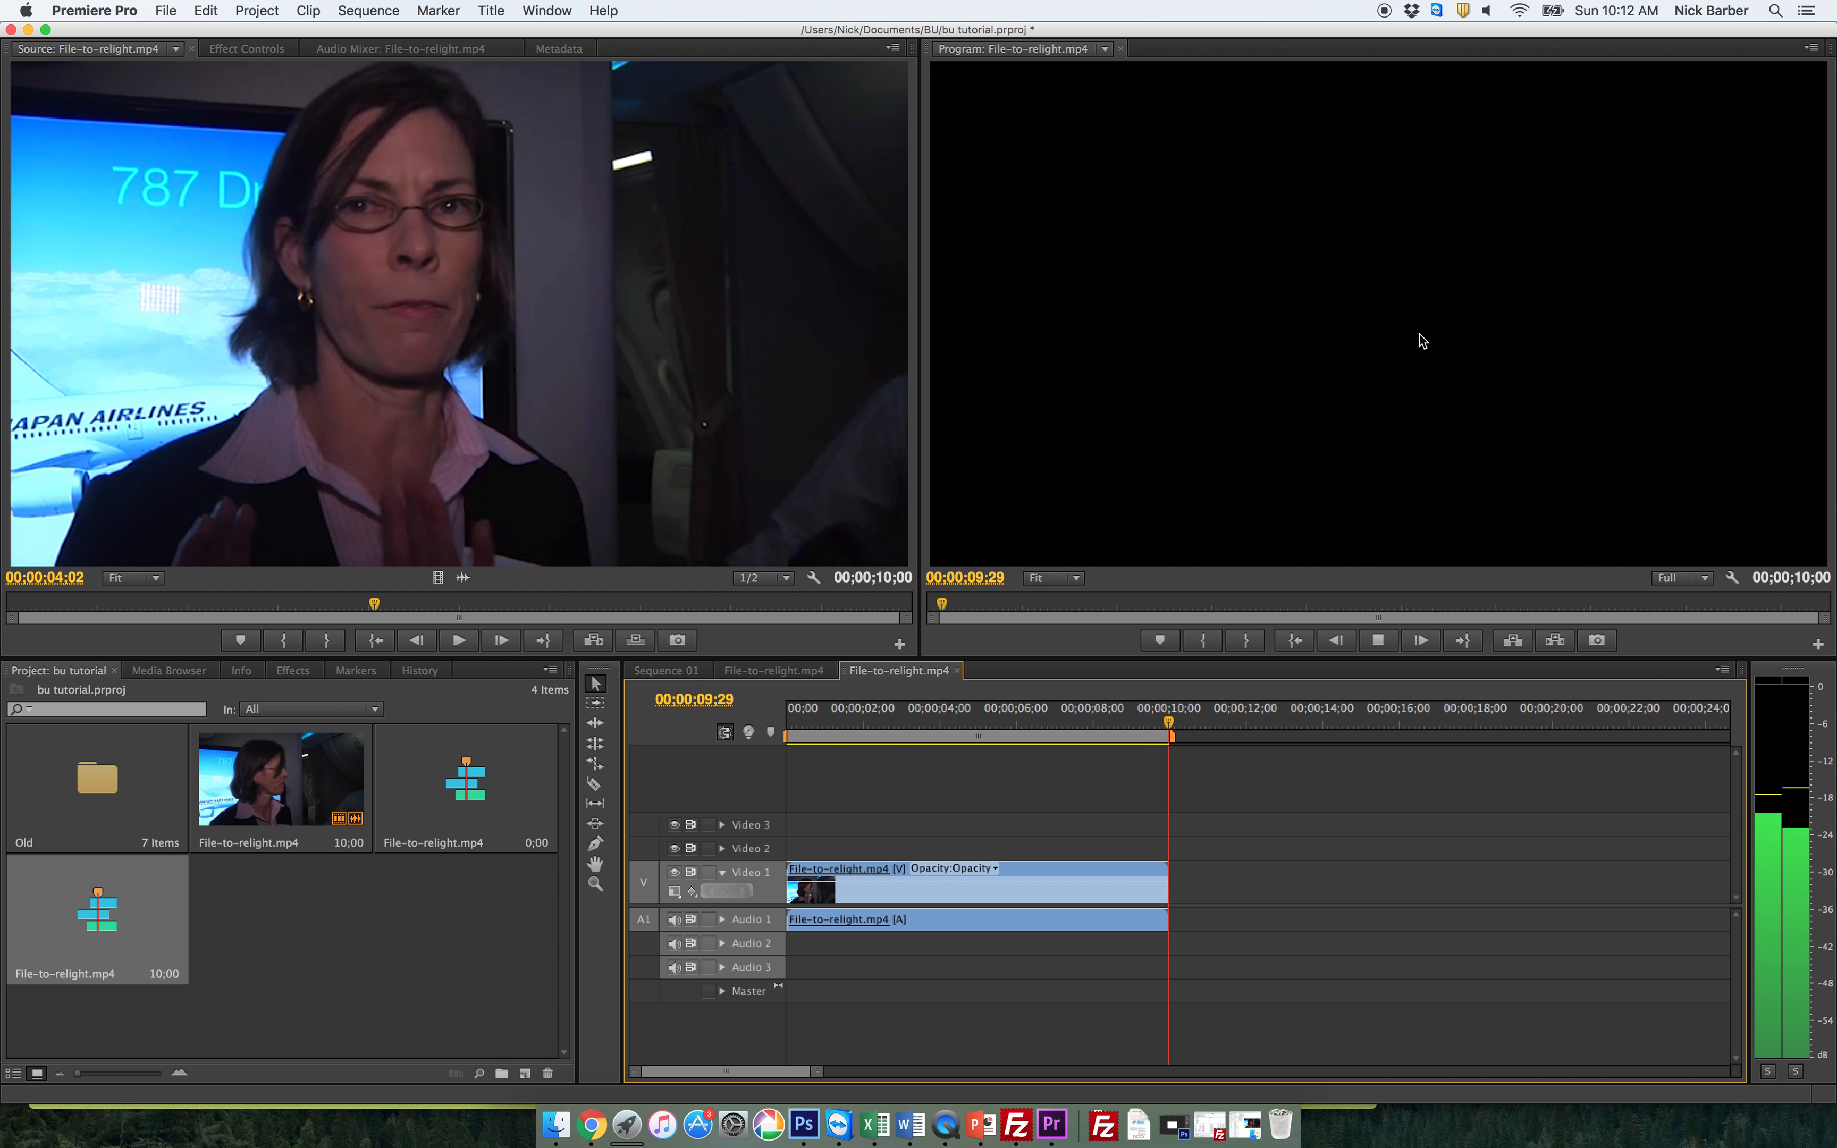
key("space")
left_click(1150, 722)
key("space")
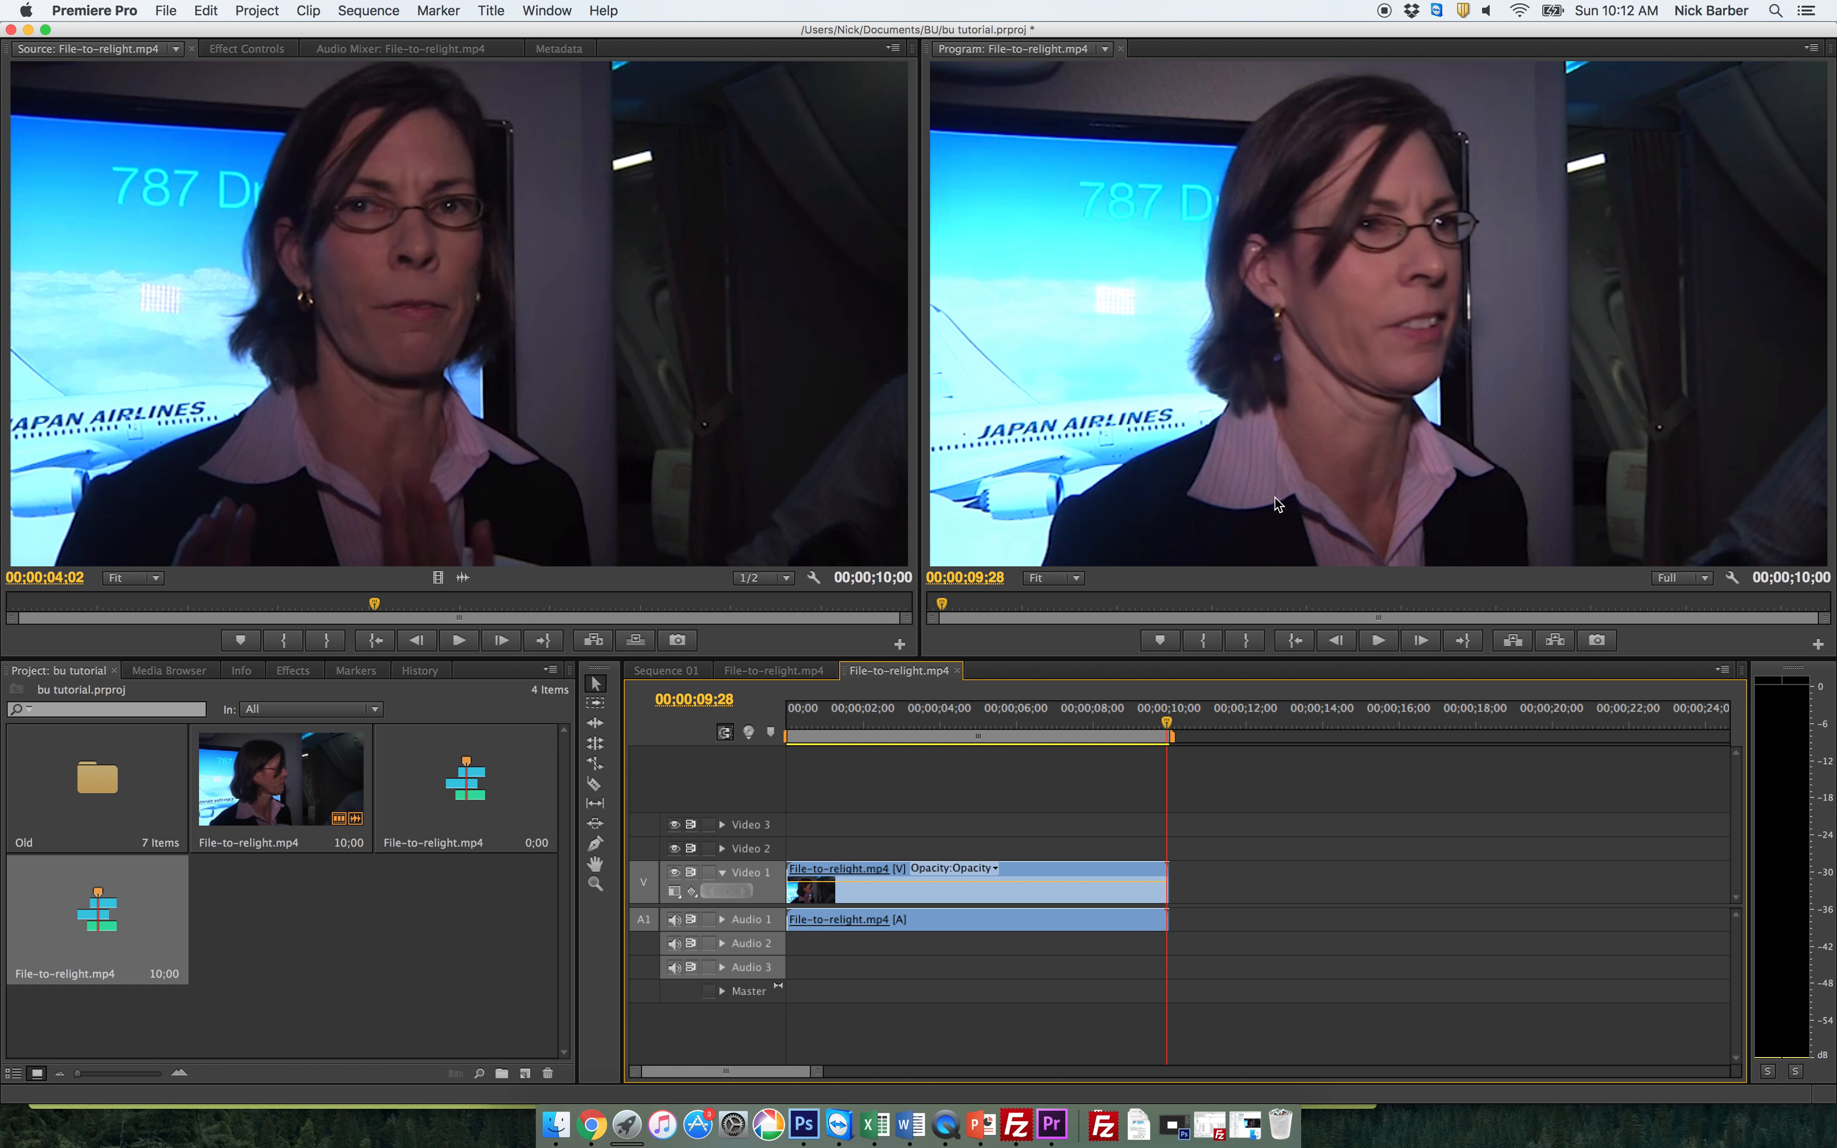
left_click(1139, 722)
key("space")
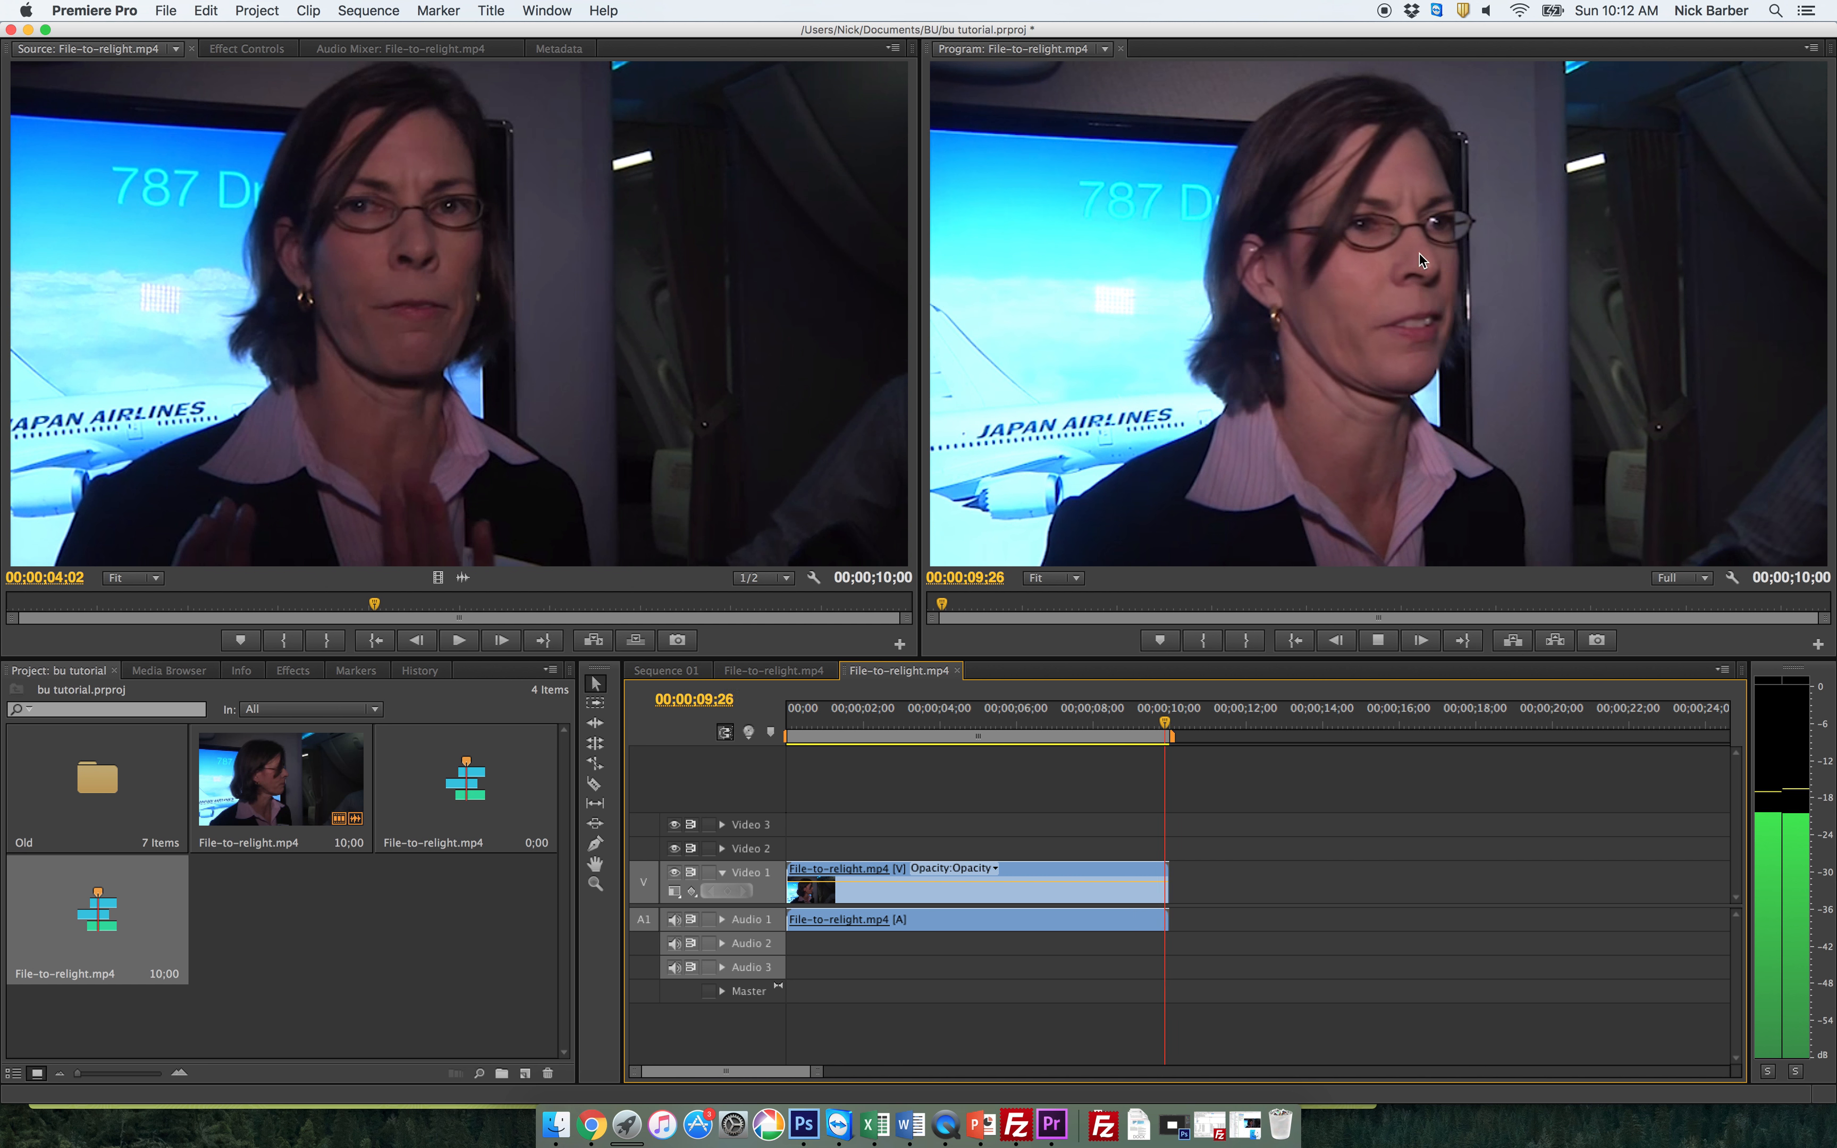
left_click(1086, 723)
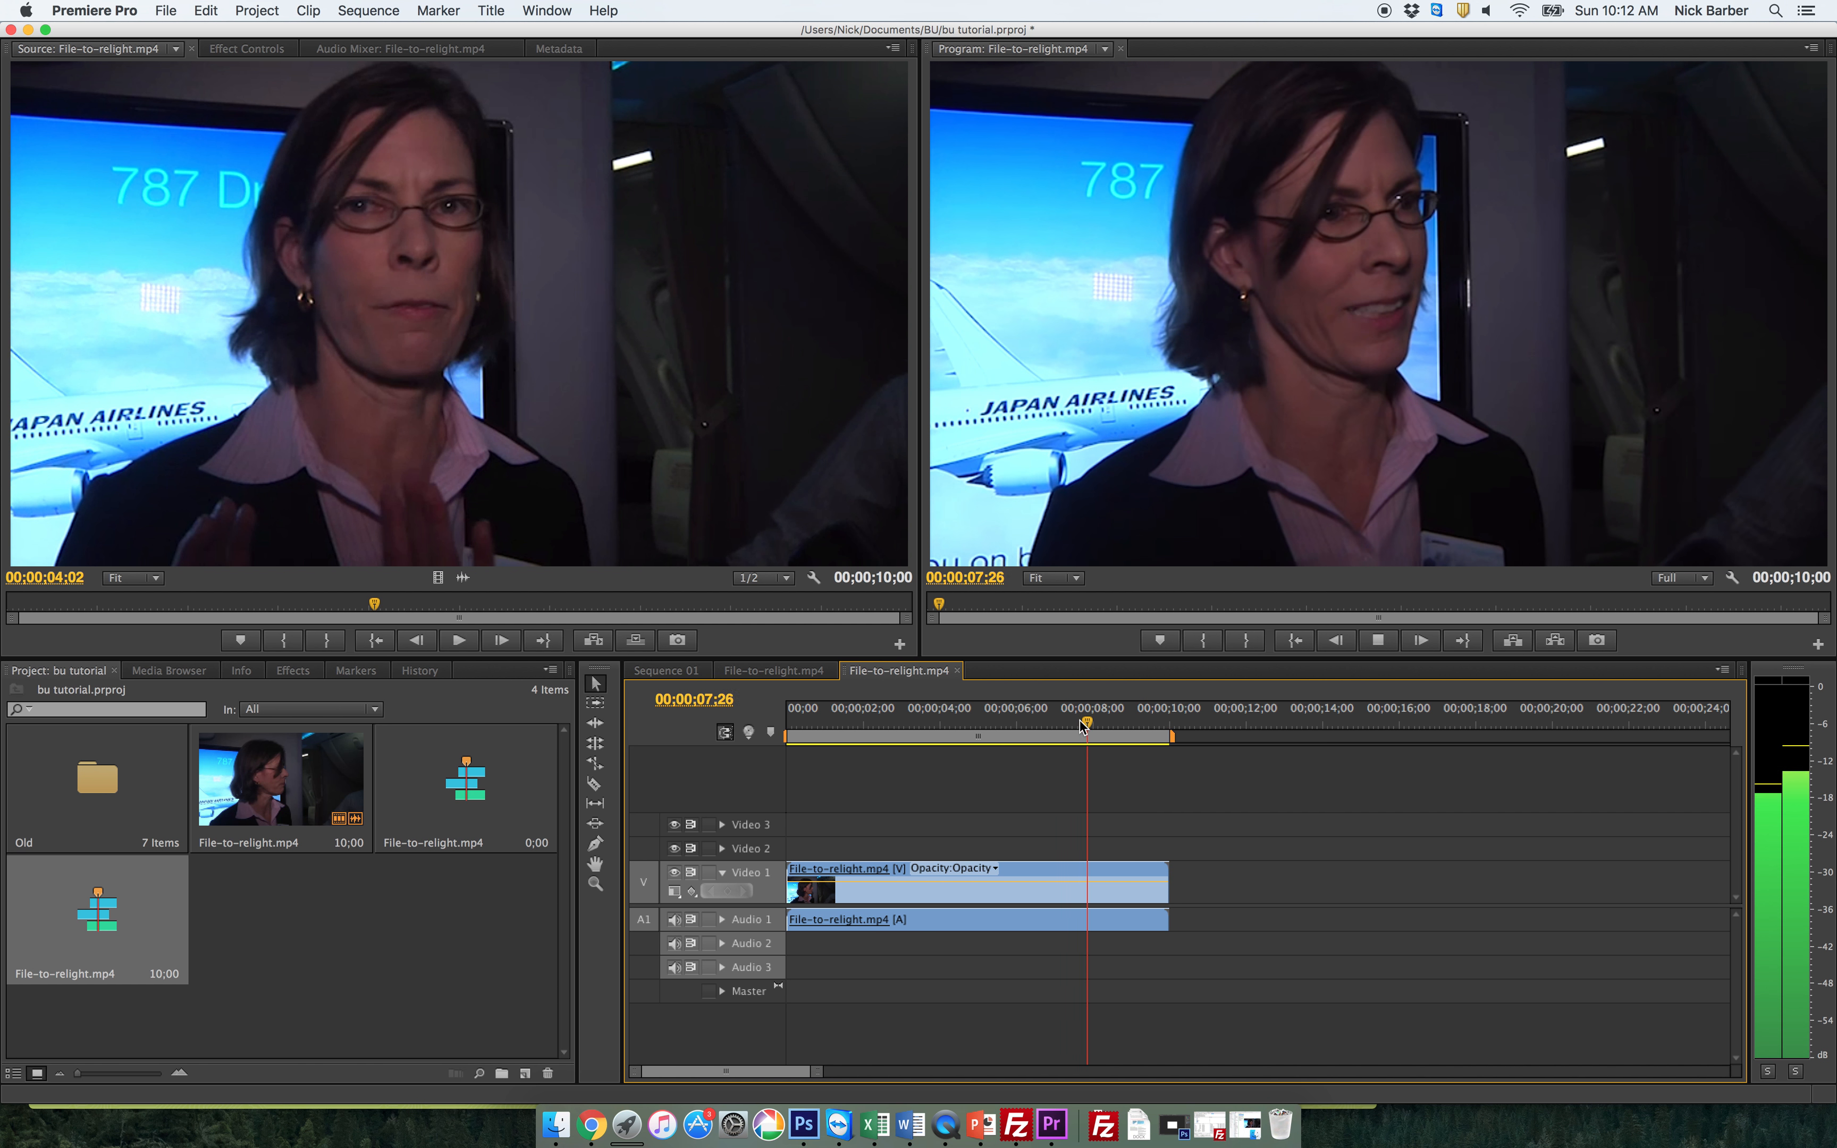
key("space")
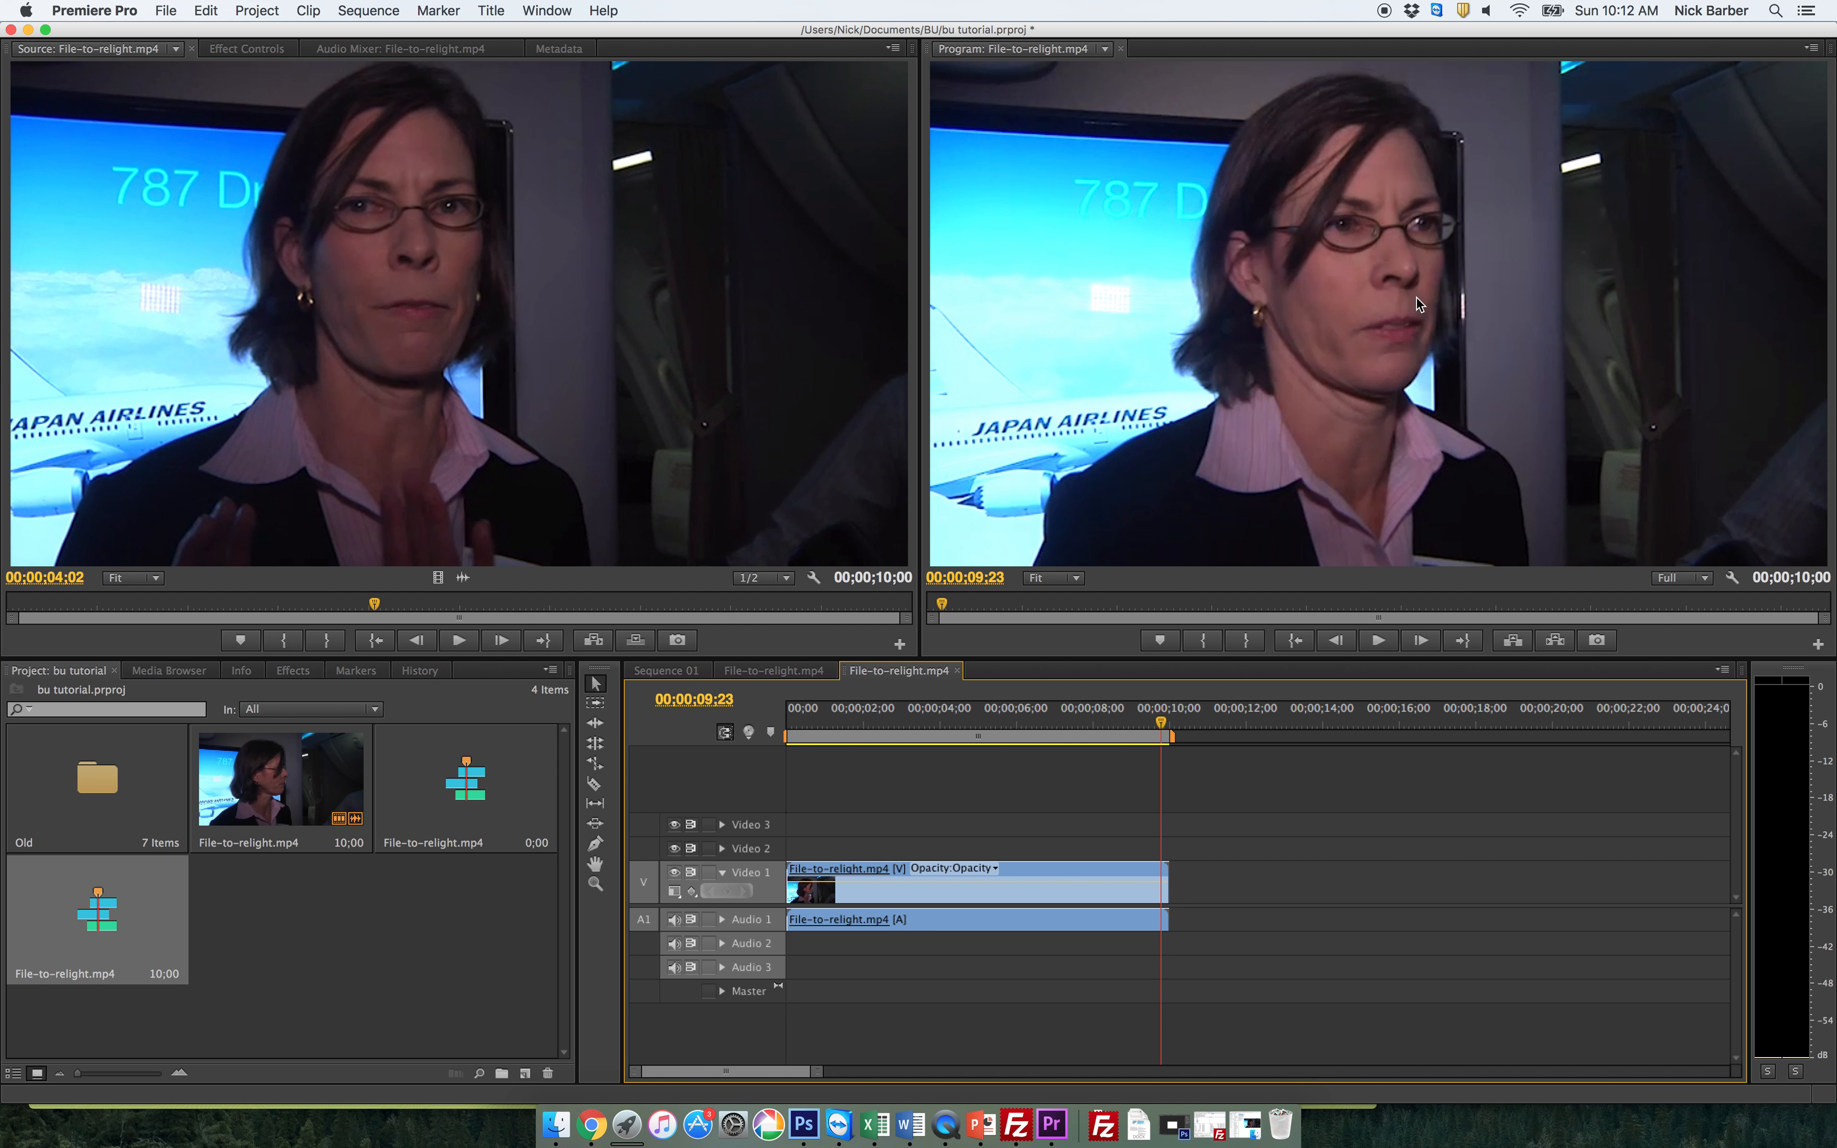
key("Home")
key("space")
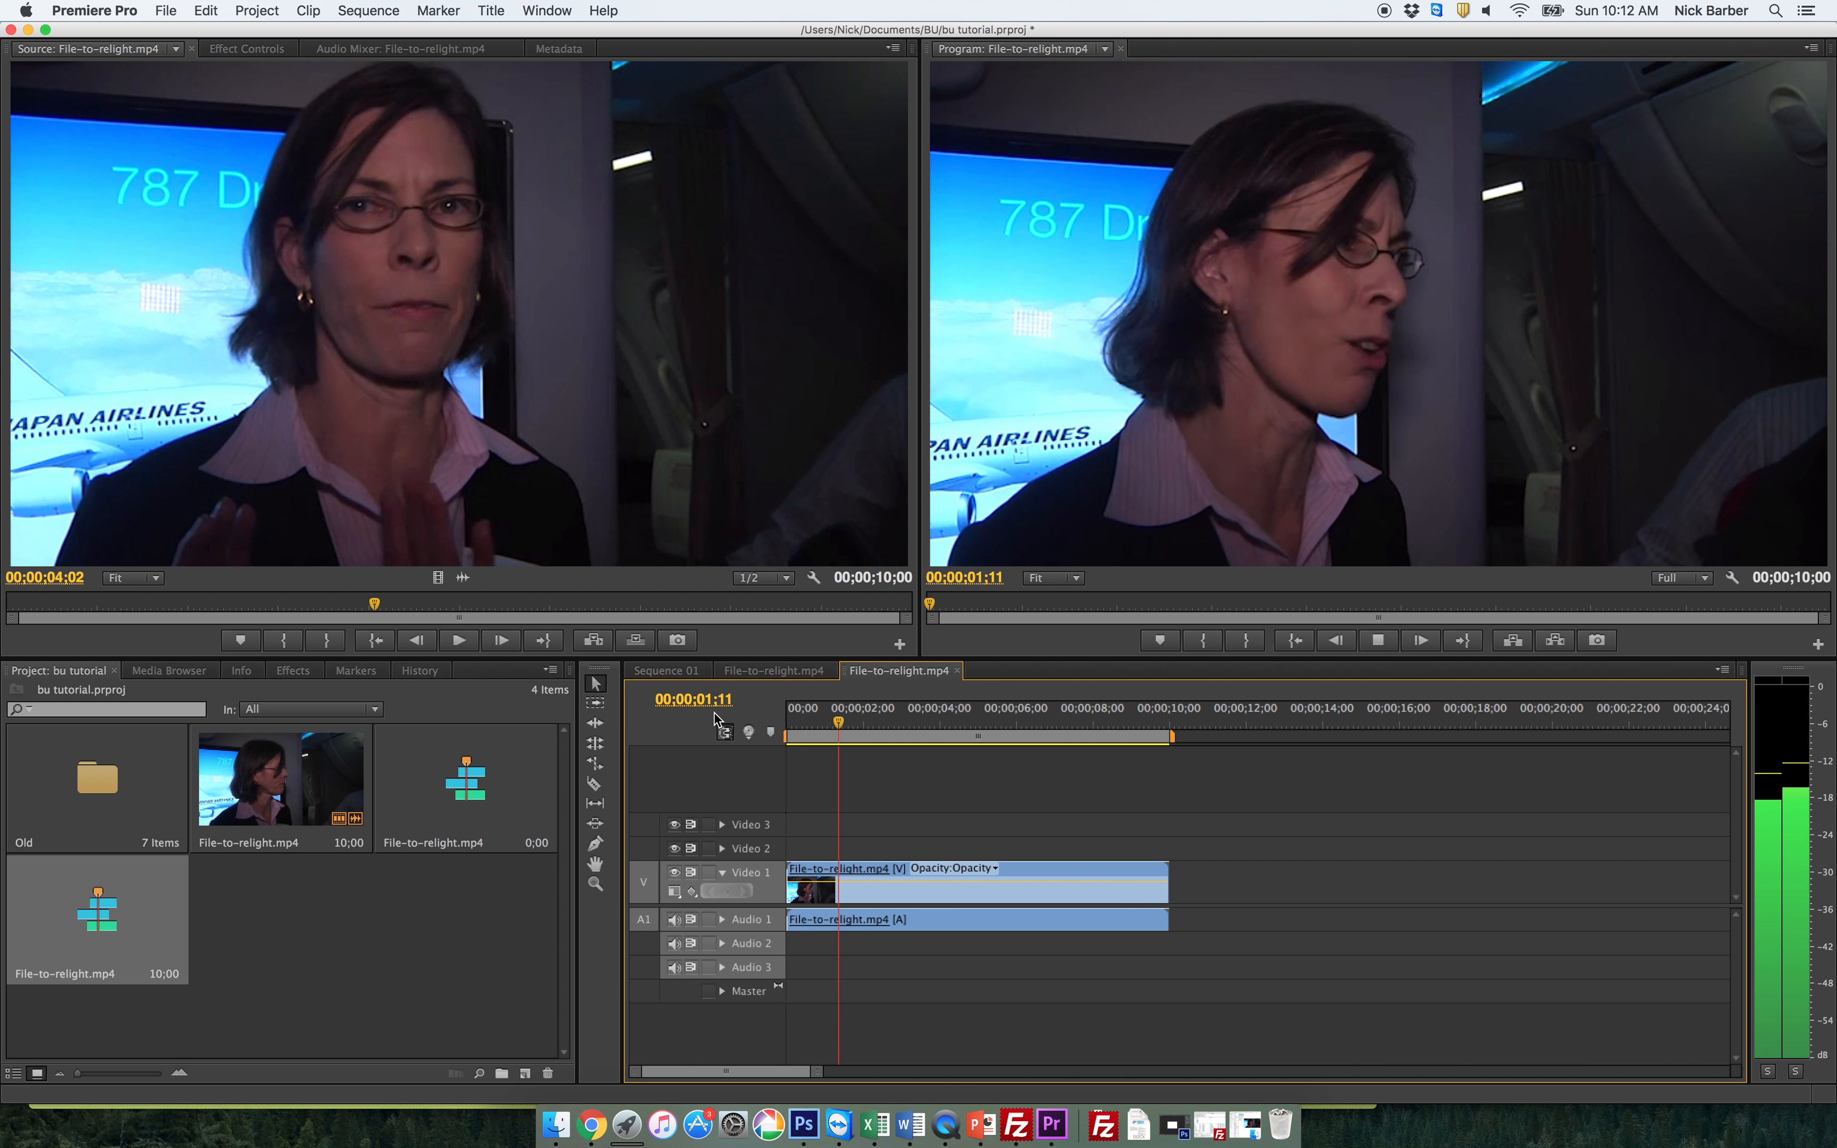
key("space")
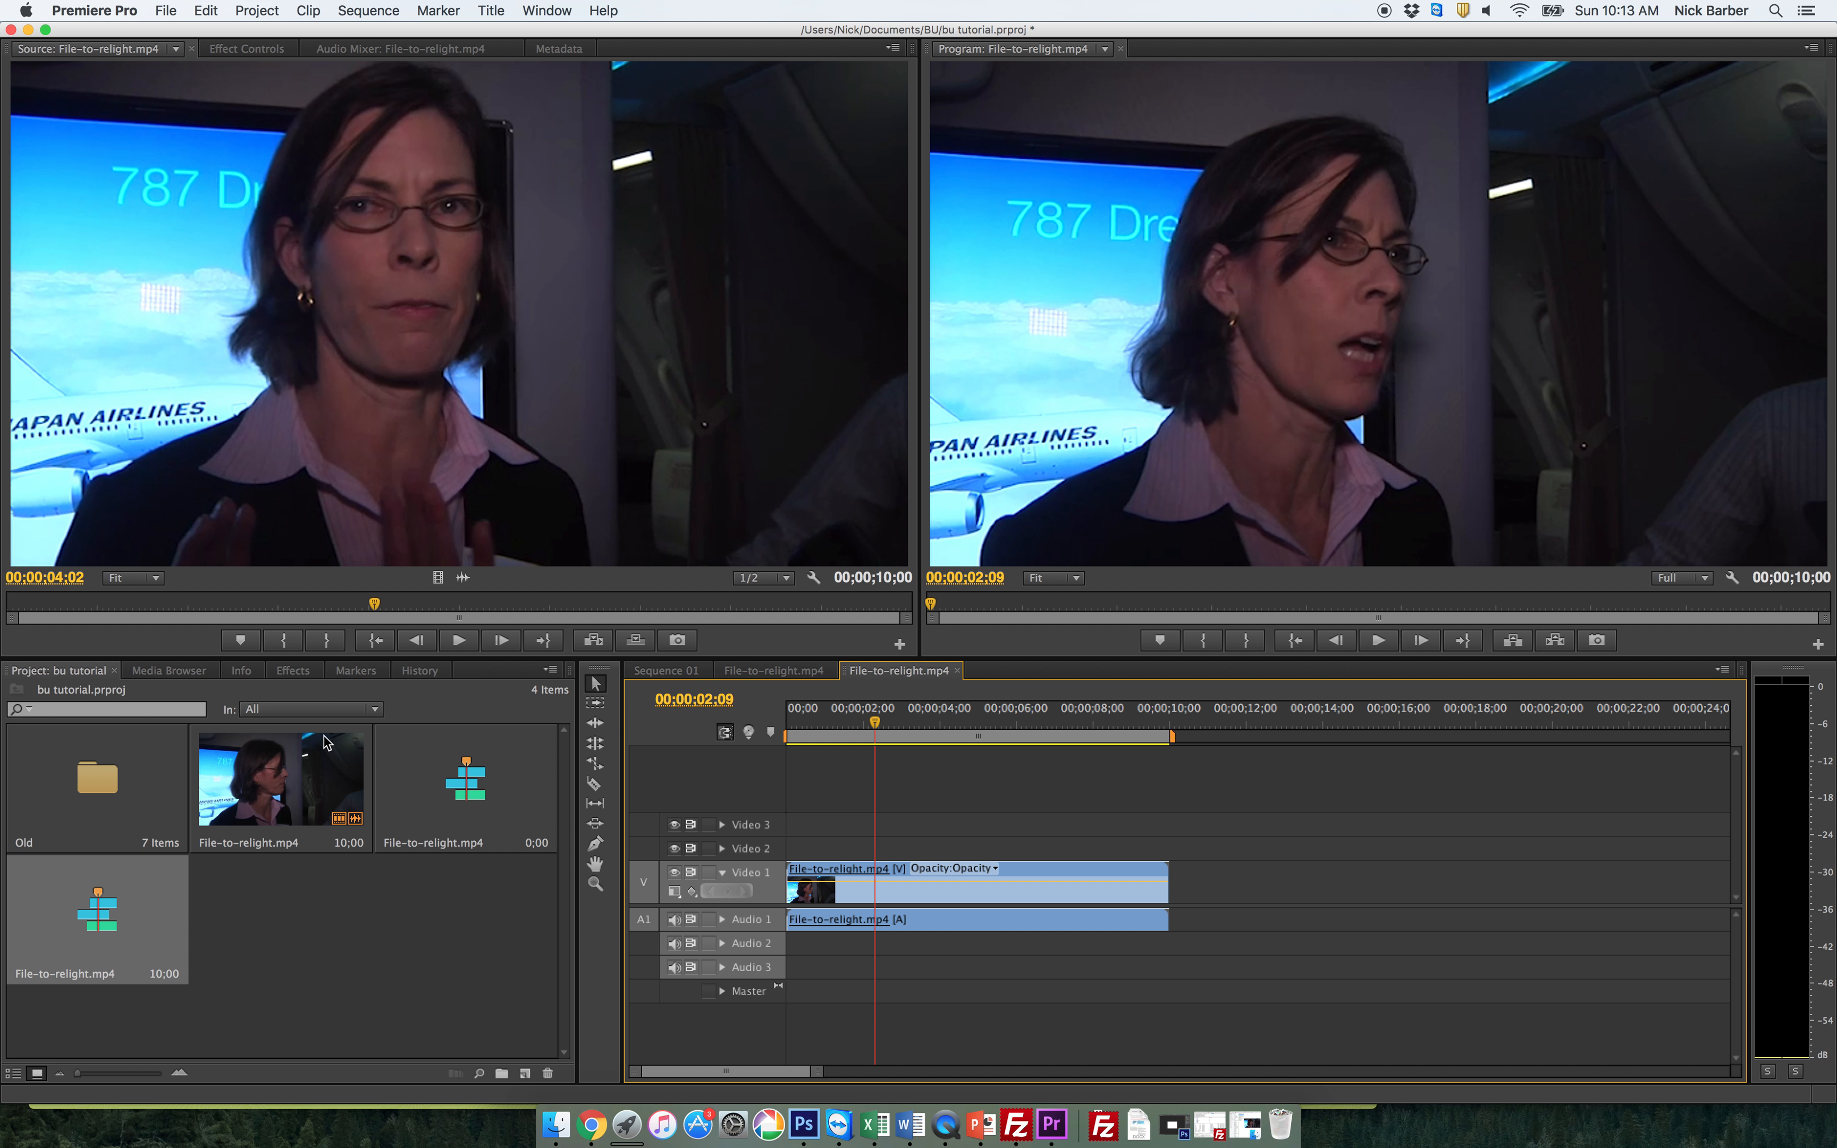
Step: Search the effects for "color" and apply Three-Way Color Corrector to the File-to-relight.mp4 clip on Video 1
left_click(293, 672)
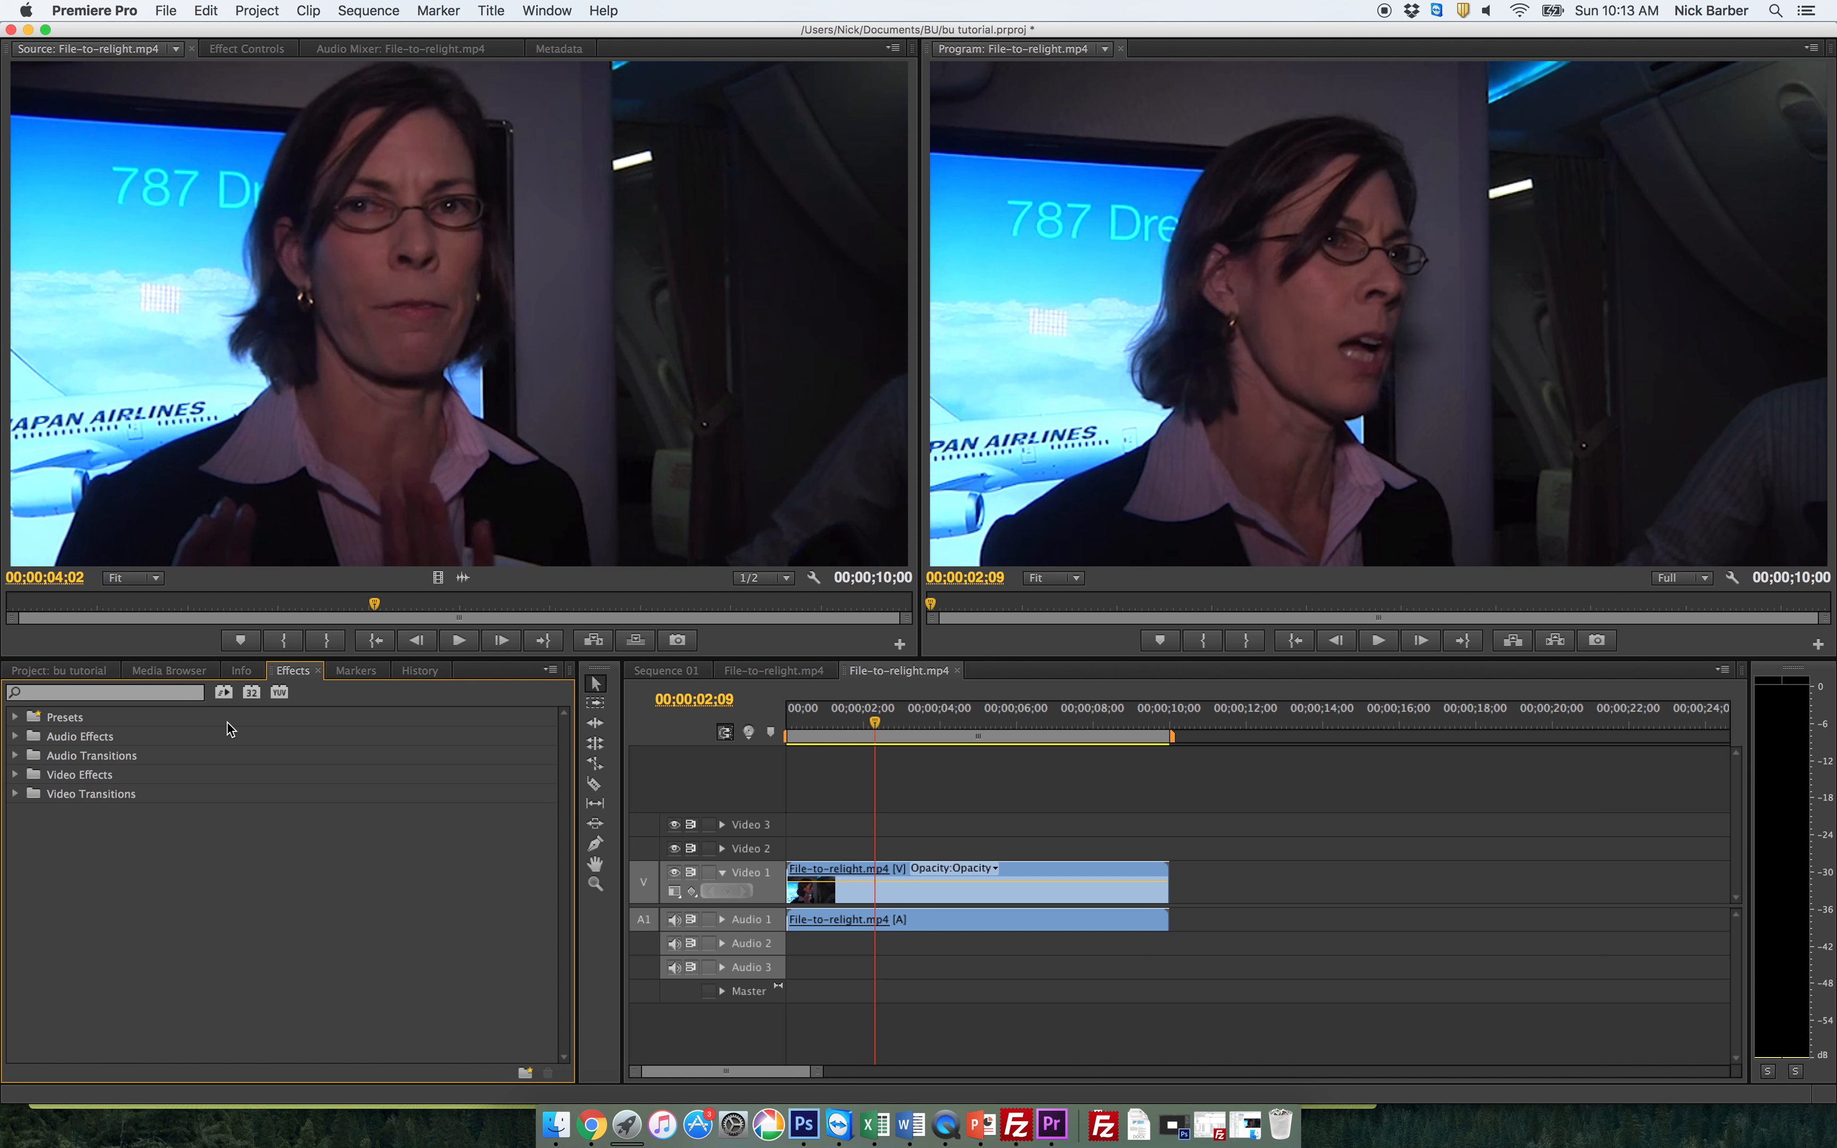
left_click(144, 693)
type("color")
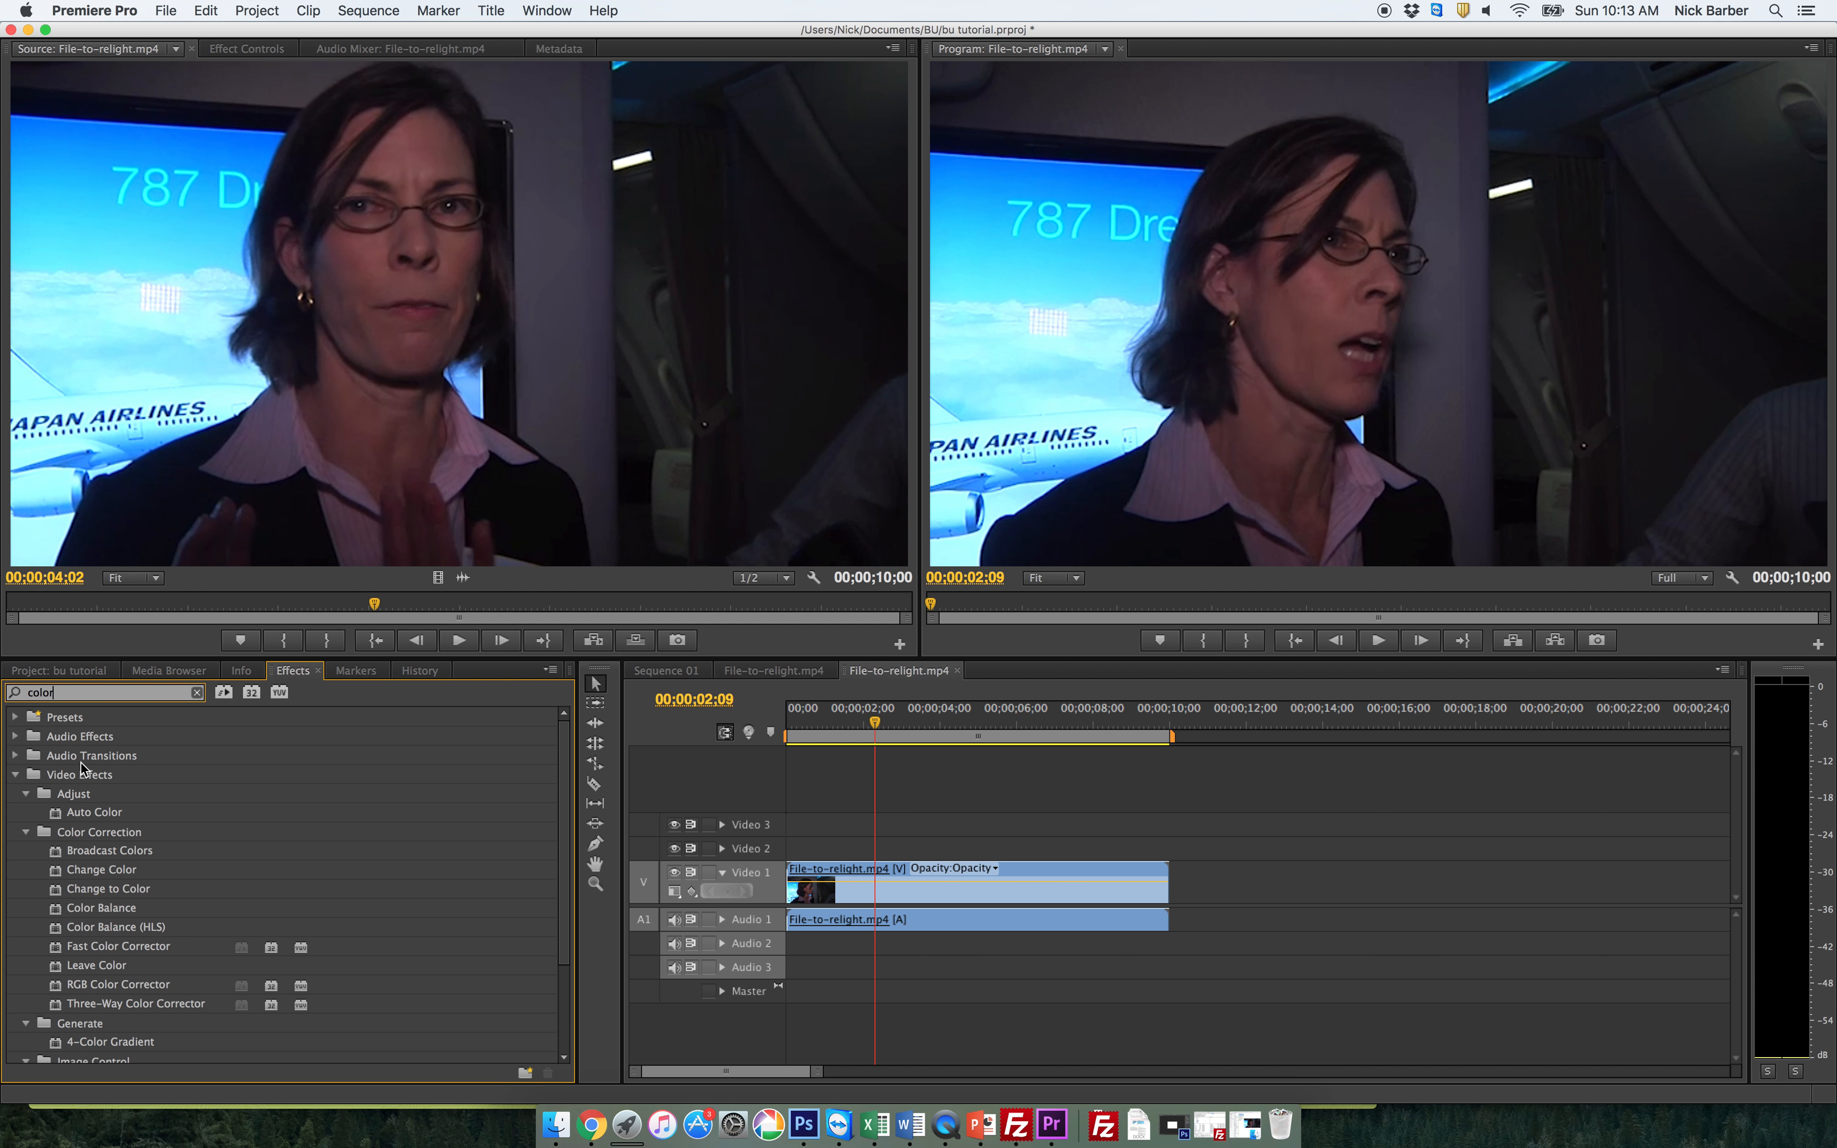
left_click(59, 1007)
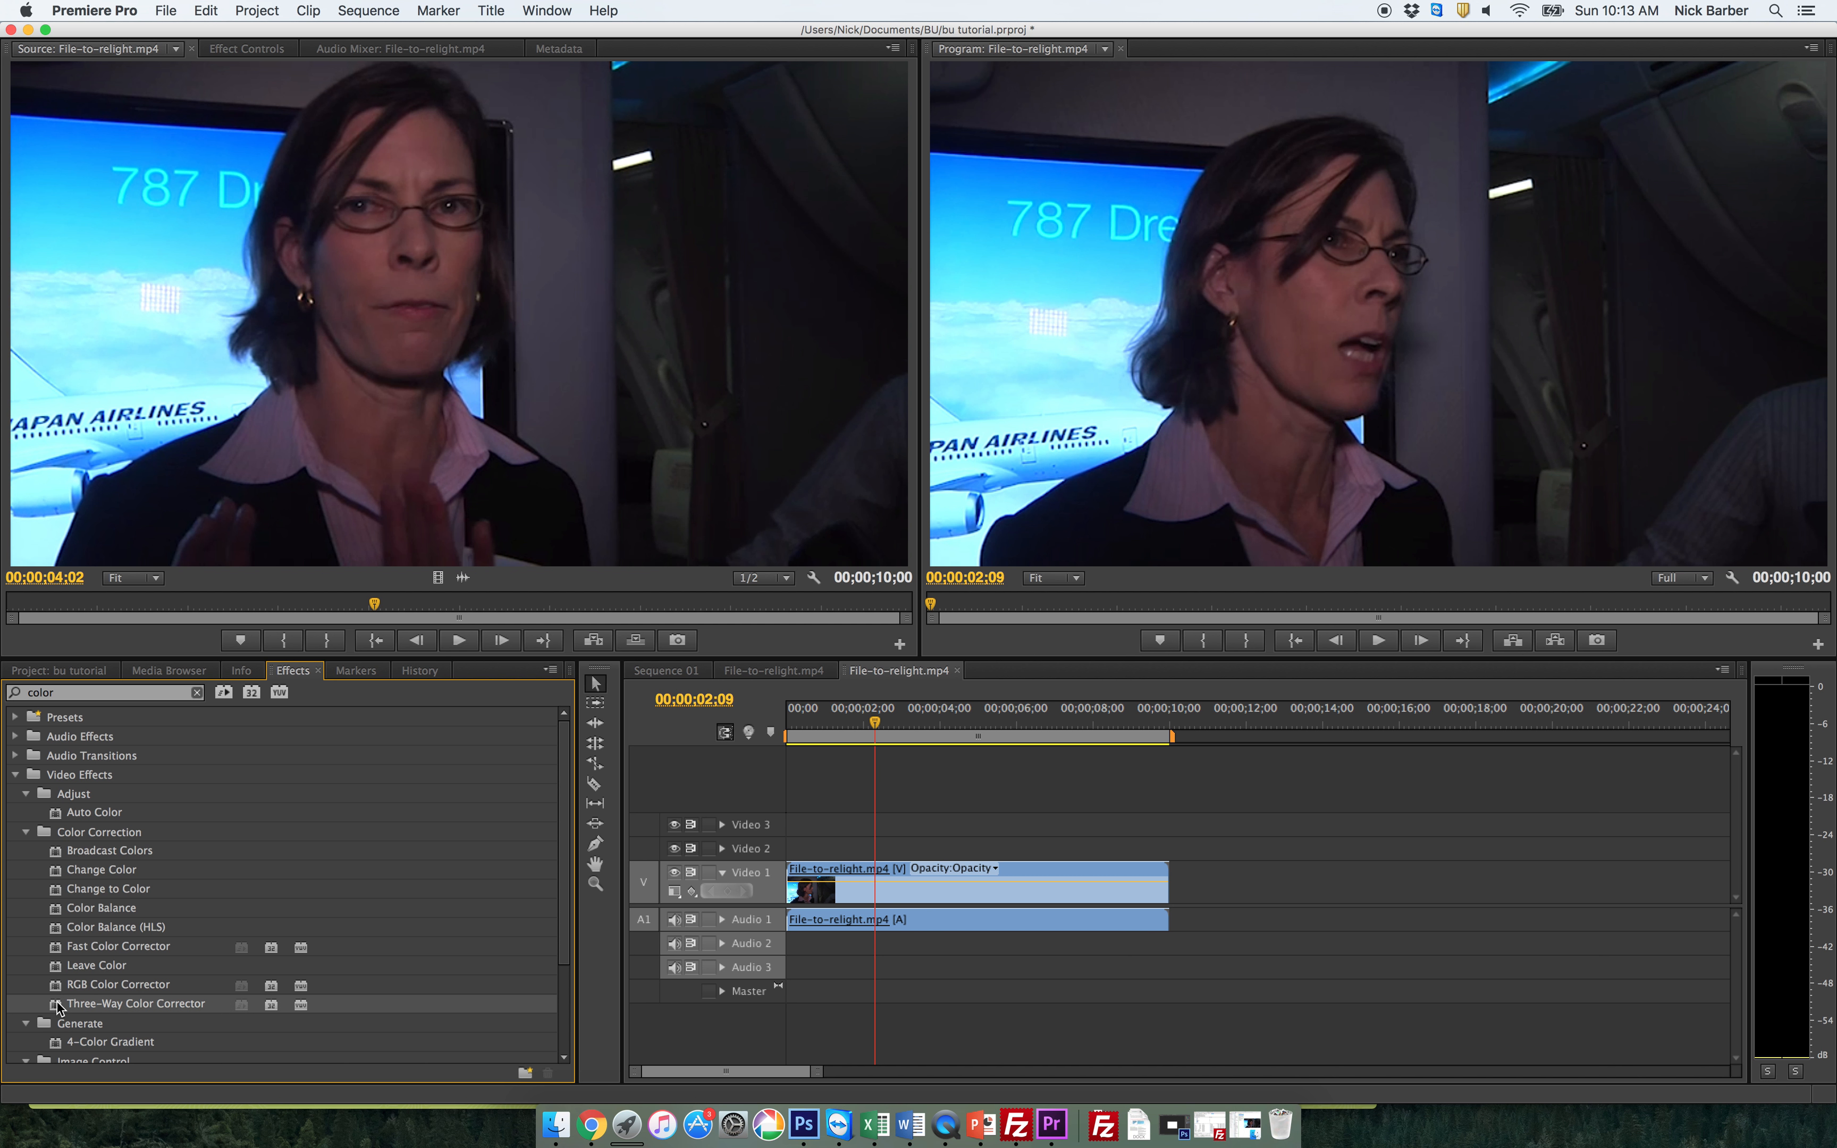
left_click_drag(59, 1007, 885, 883)
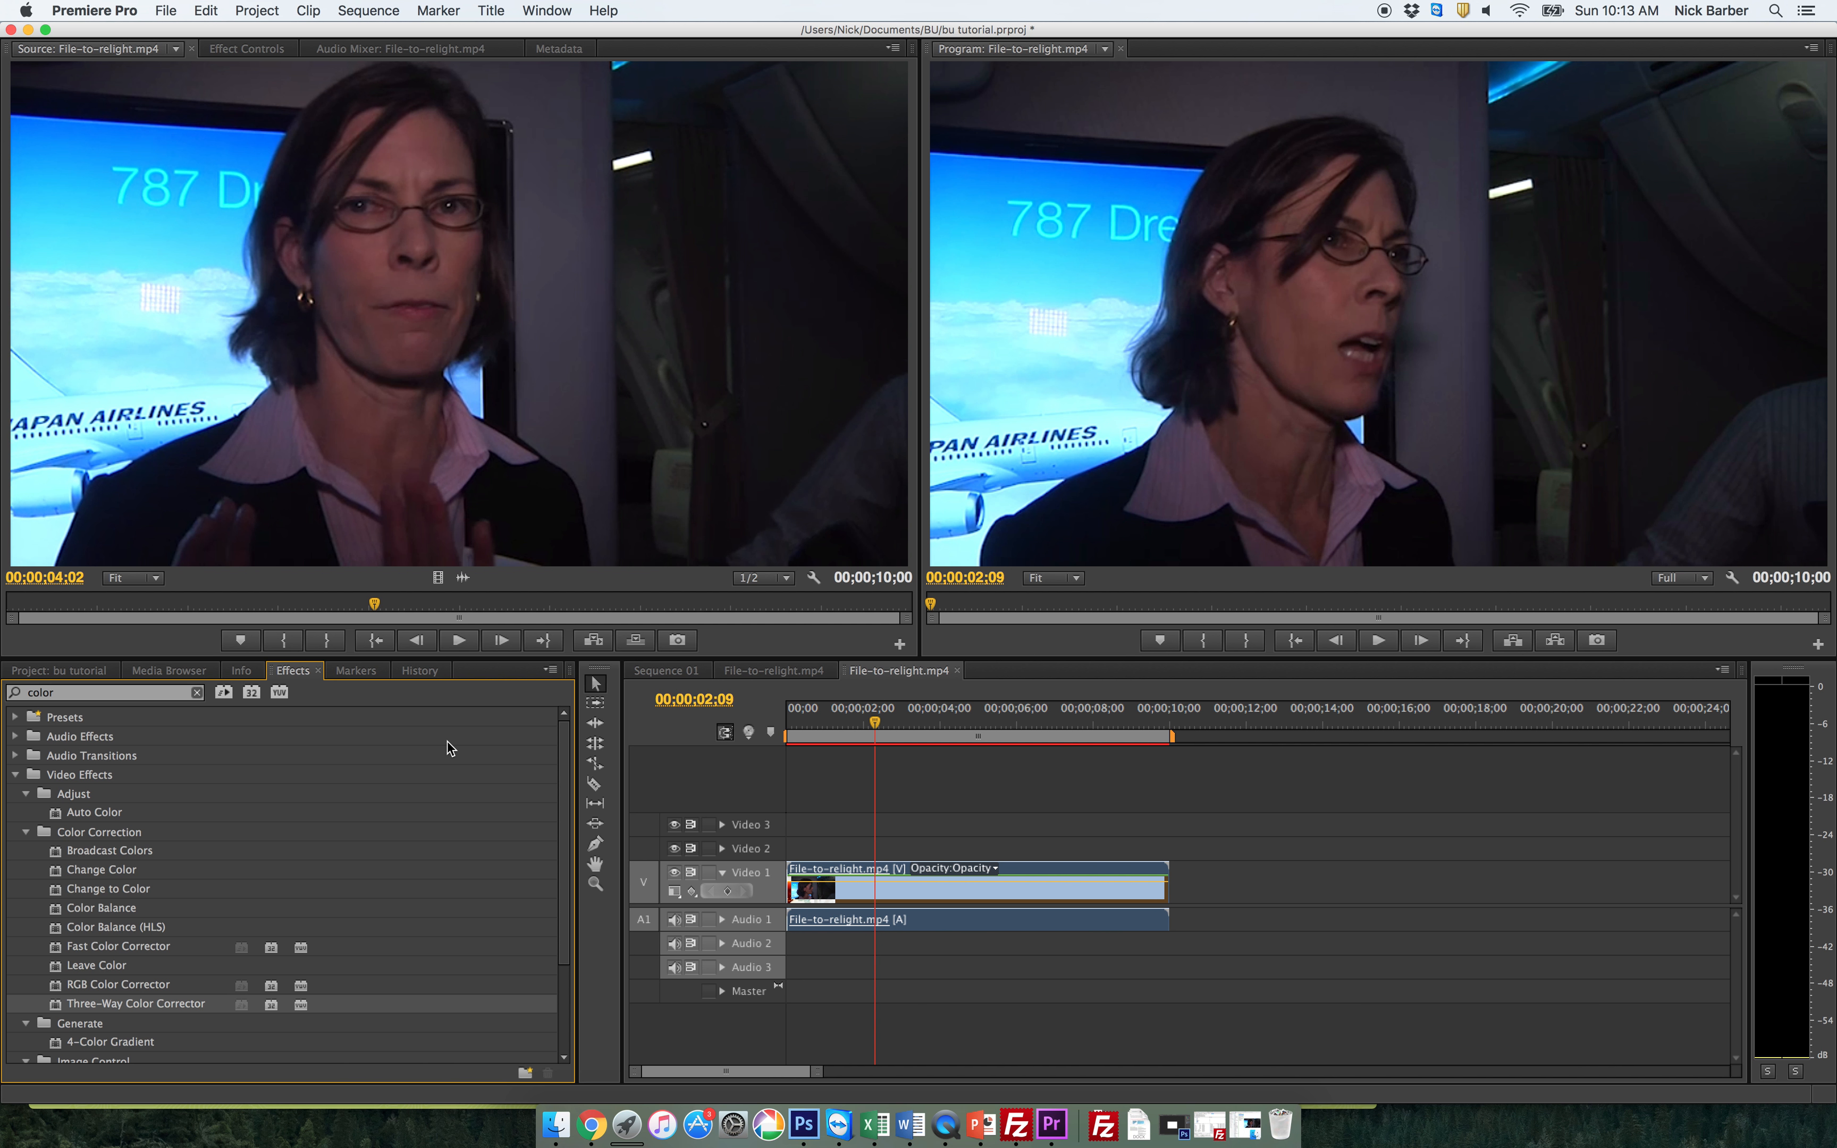
left_click(55, 674)
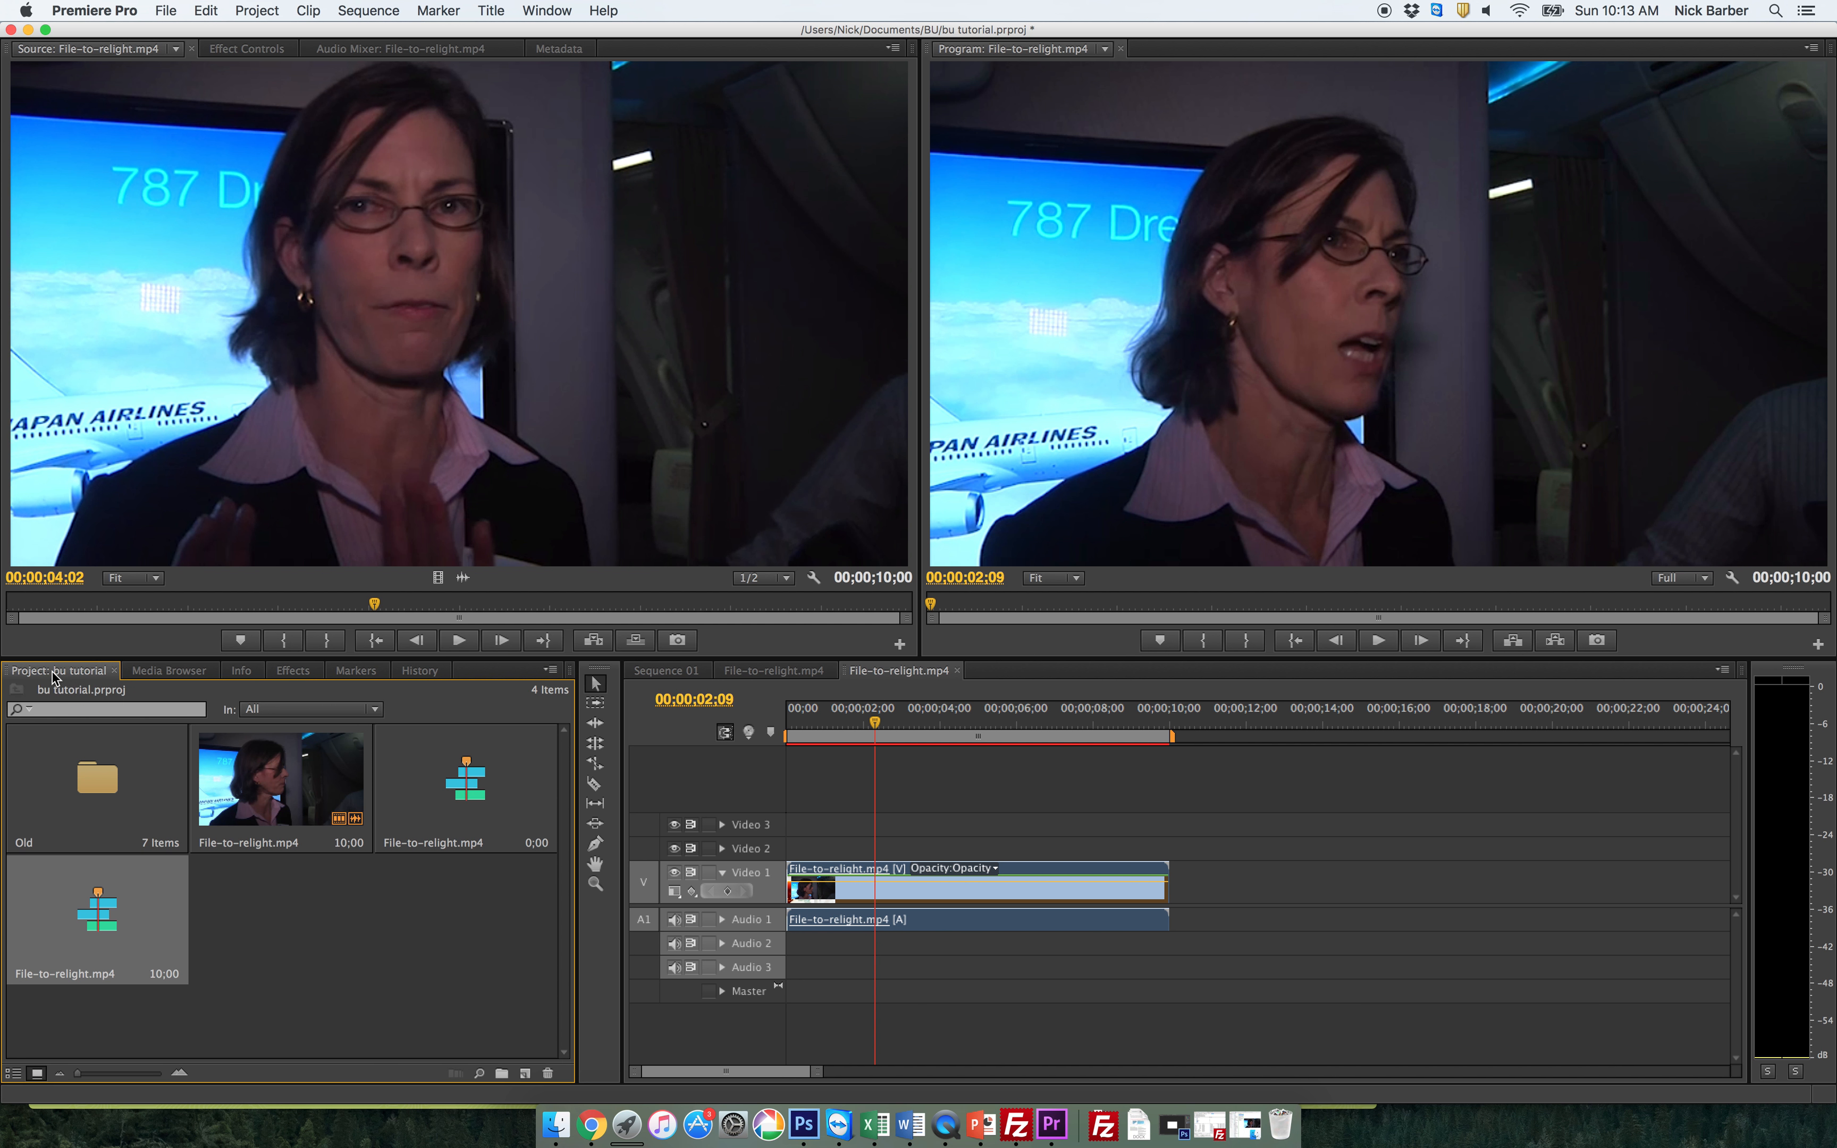
left_click(293, 671)
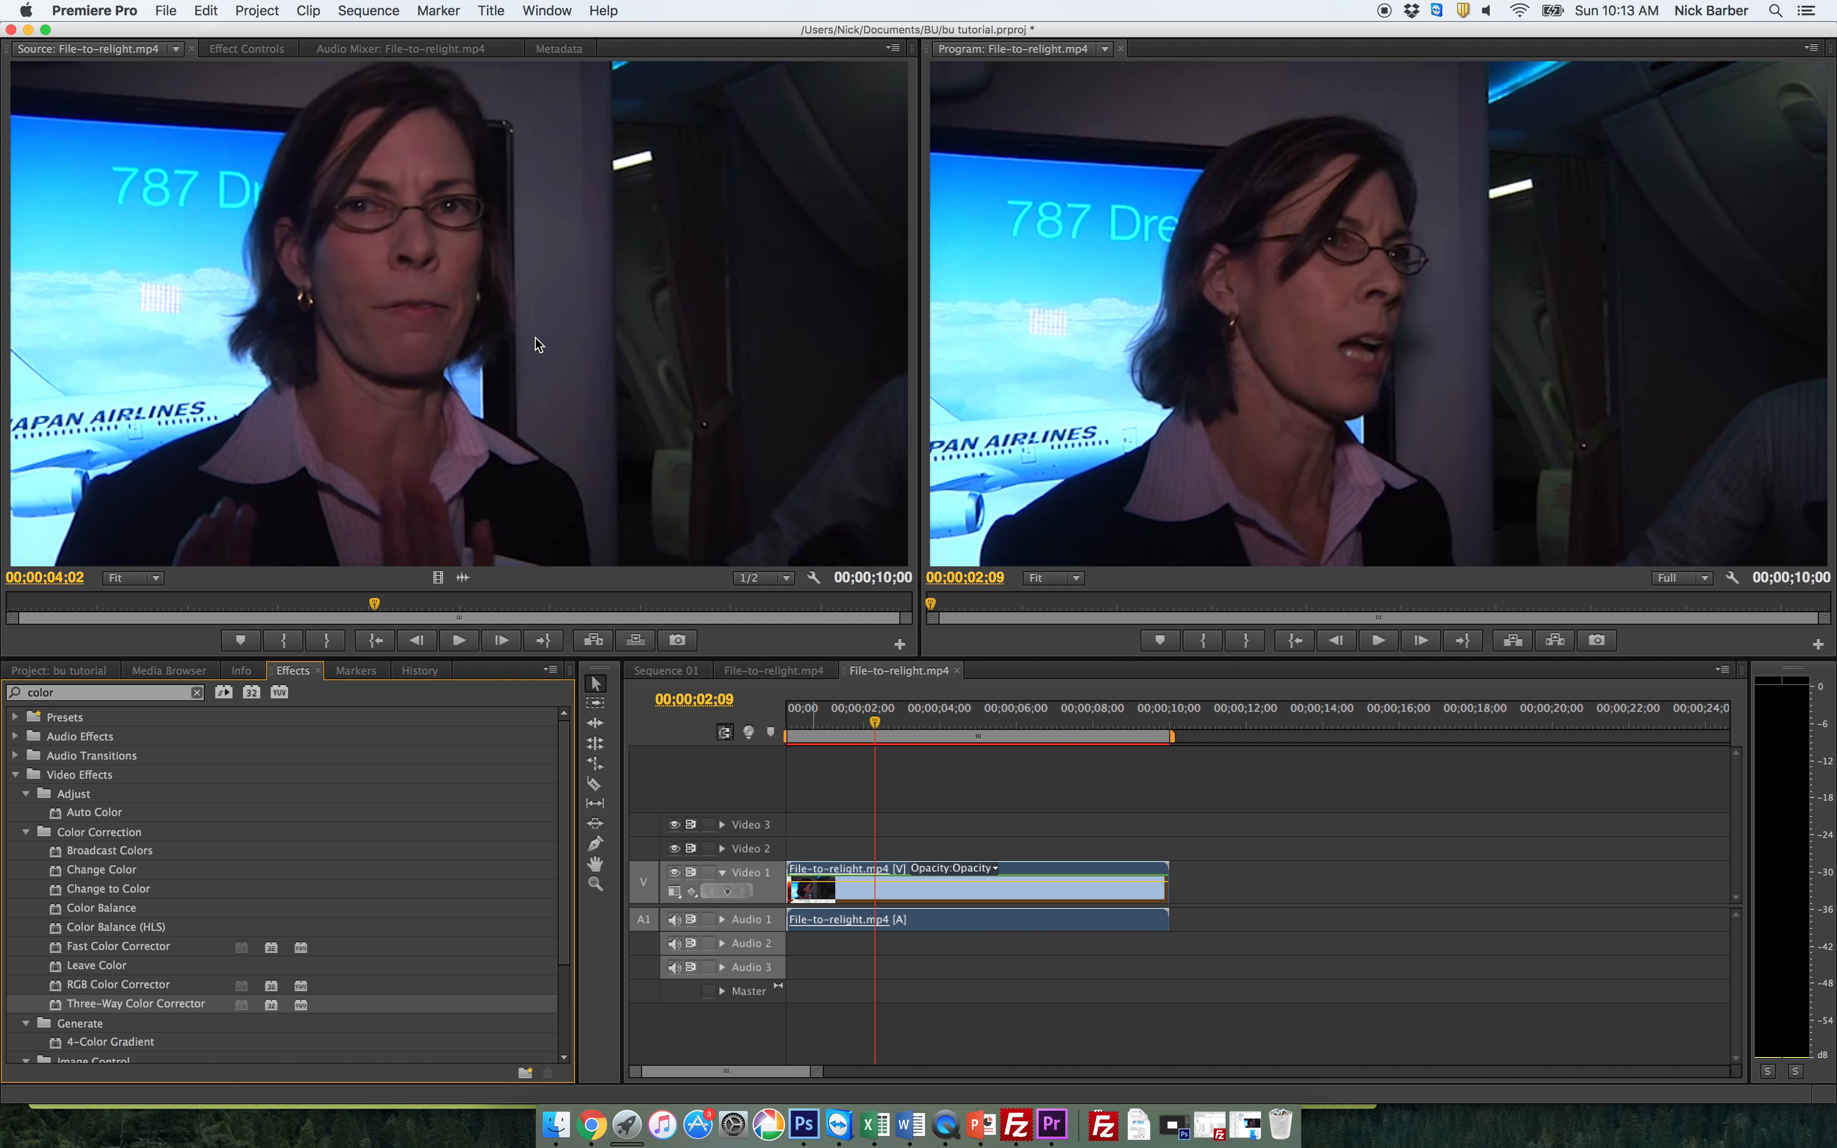
Step: Brighten the clip in the Three-Way Color Corrector by setting the midtone input level to 1.9 and the black input level to 10.7
left_click(237, 50)
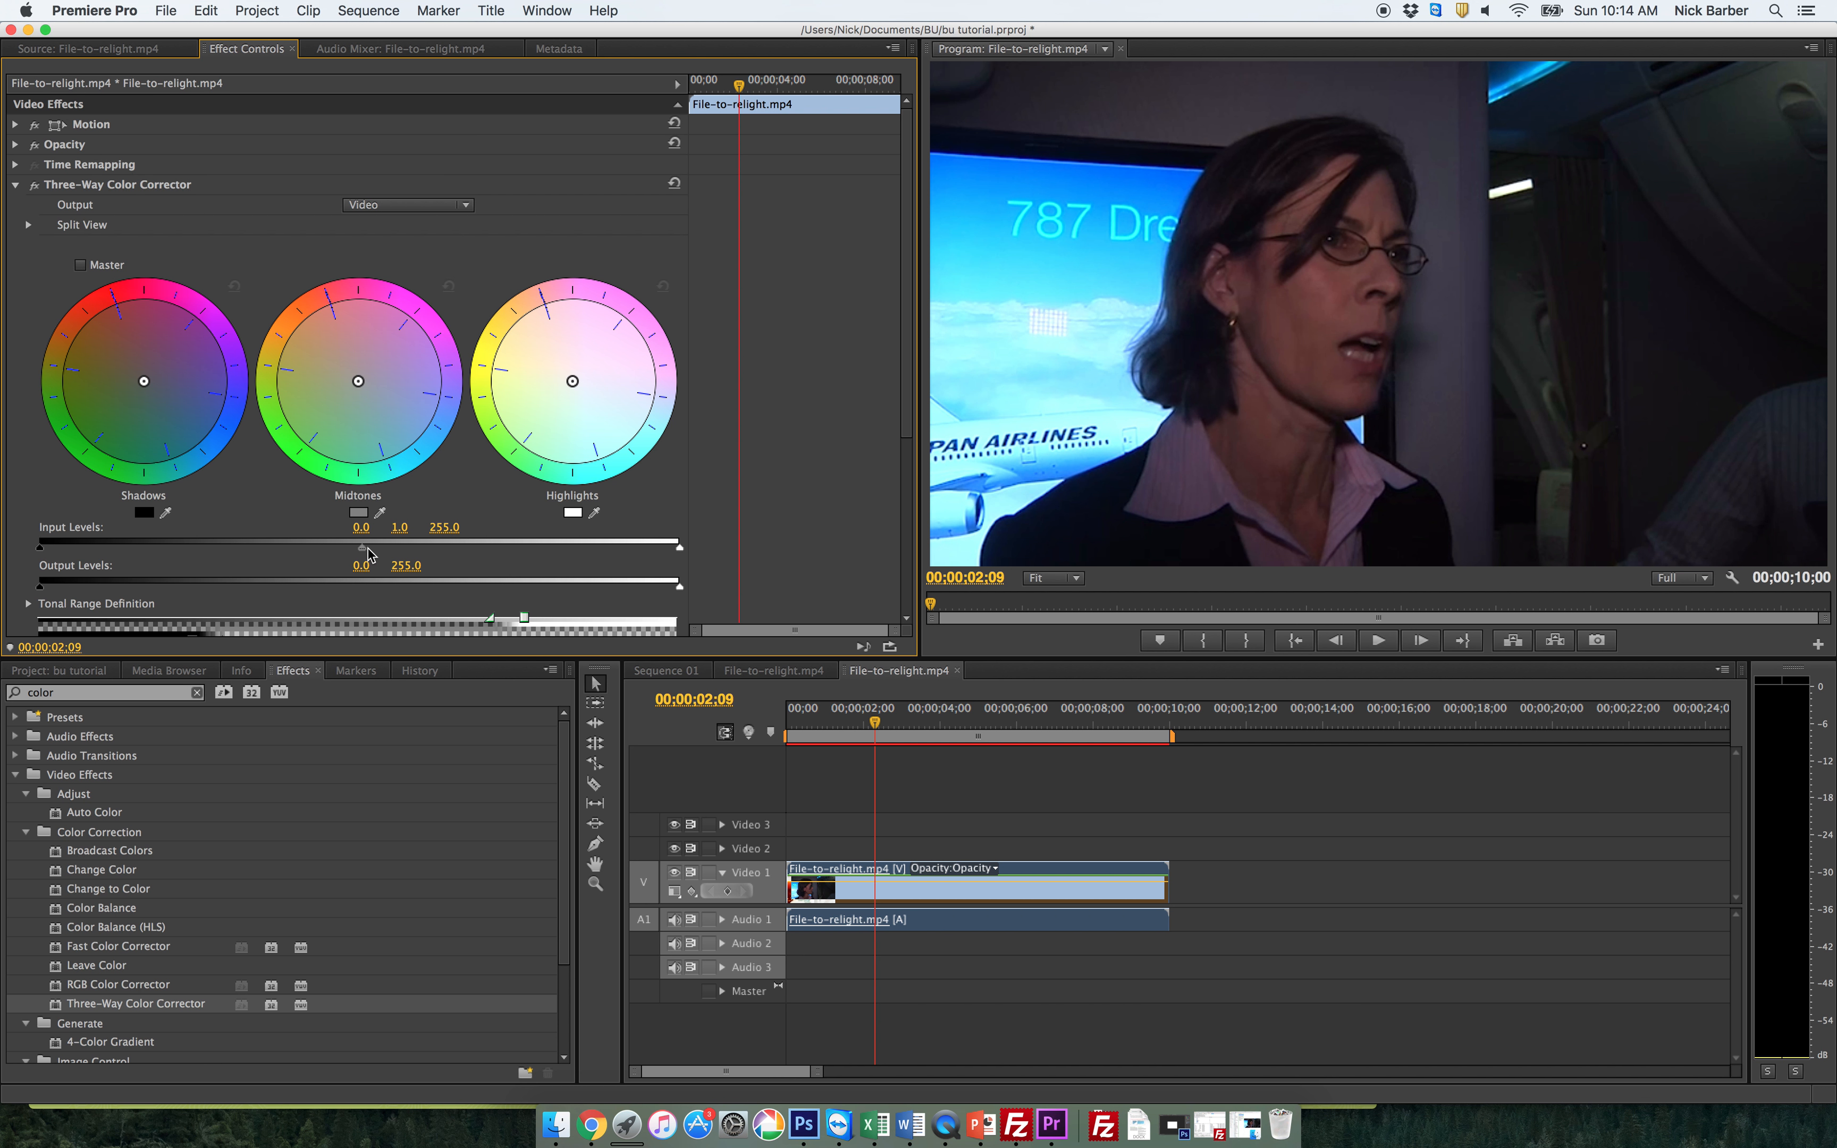
left_click_drag(362, 548, 433, 550)
left_click_drag(41, 547, 67, 550)
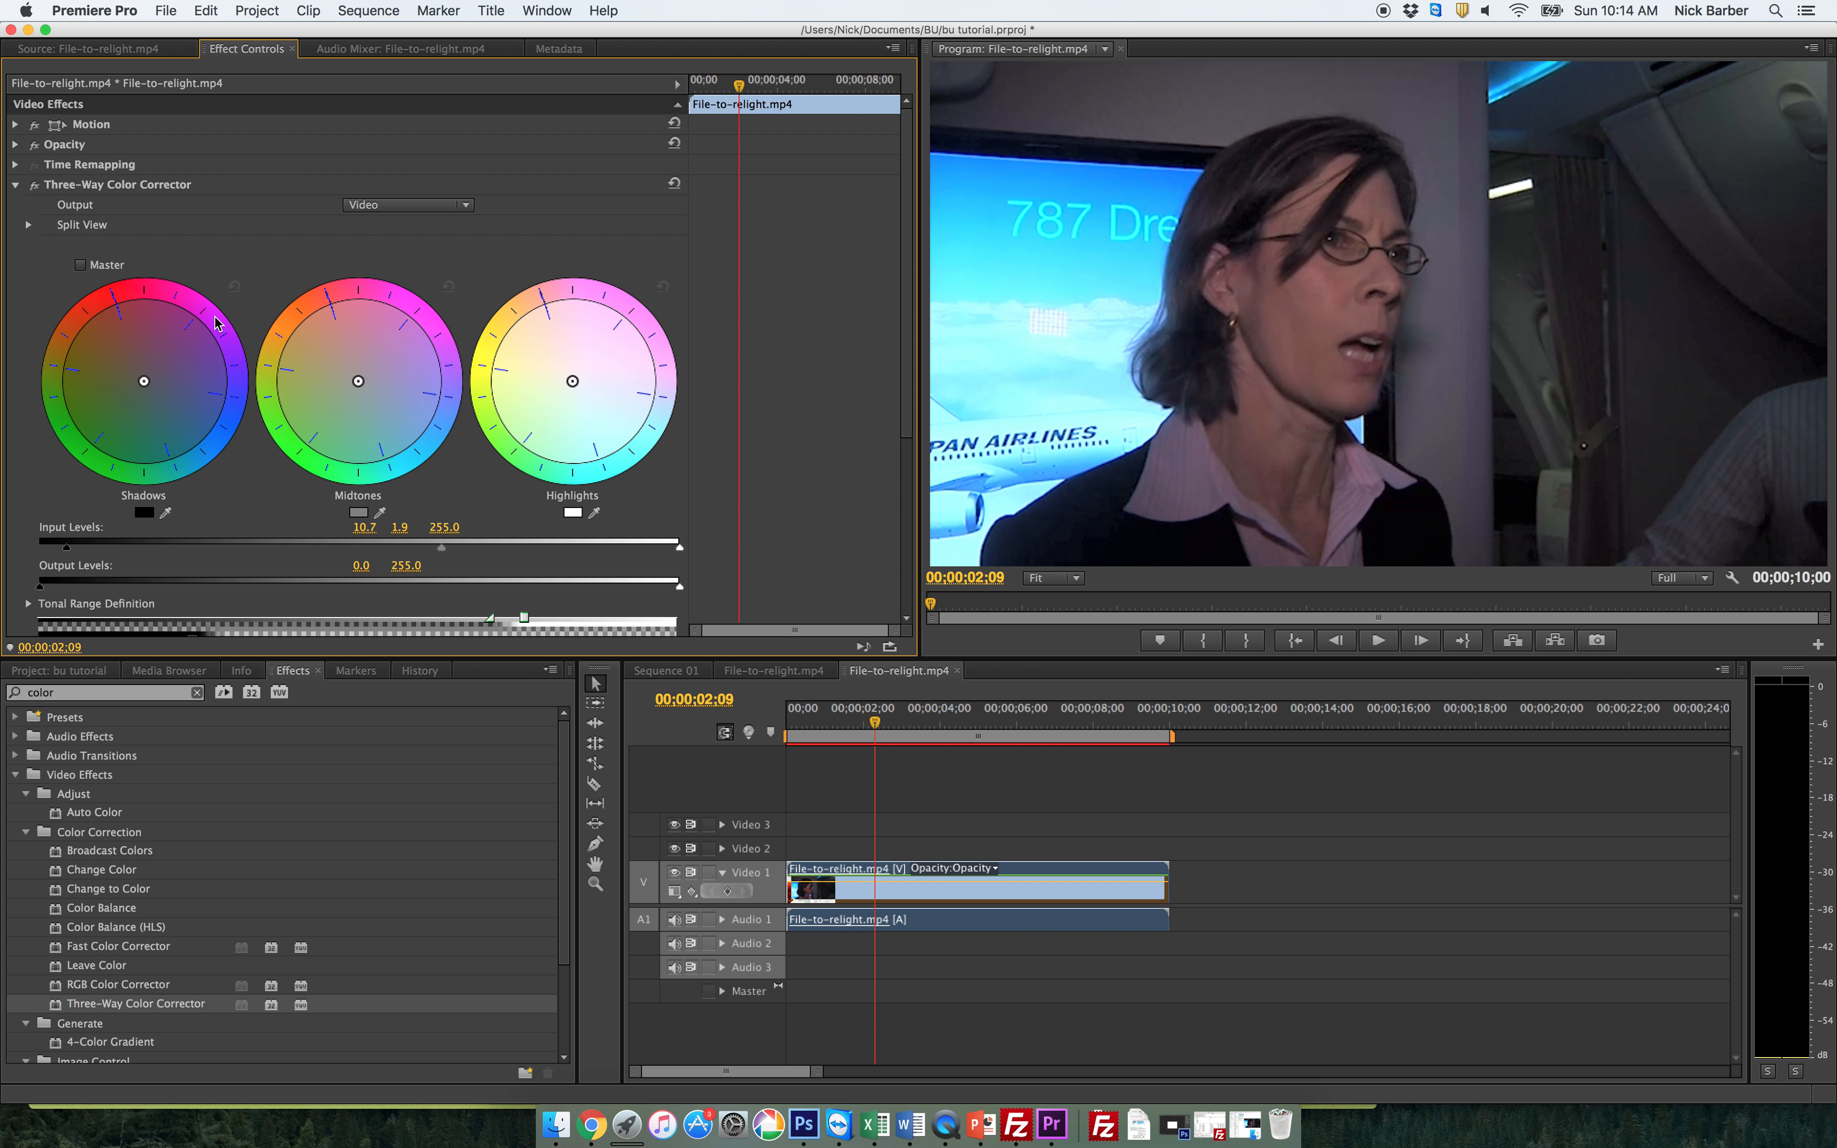
Step: Link the three color wheels with Master and shift them slightly toward orange to warm the image
left_click(80, 266)
left_click_drag(358, 383, 341, 367)
Step: Toggle the Three-Way Color Corrector off and on repeatedly to compare the original and corrected image, leaving it enabled
left_click(35, 186)
left_click(35, 186)
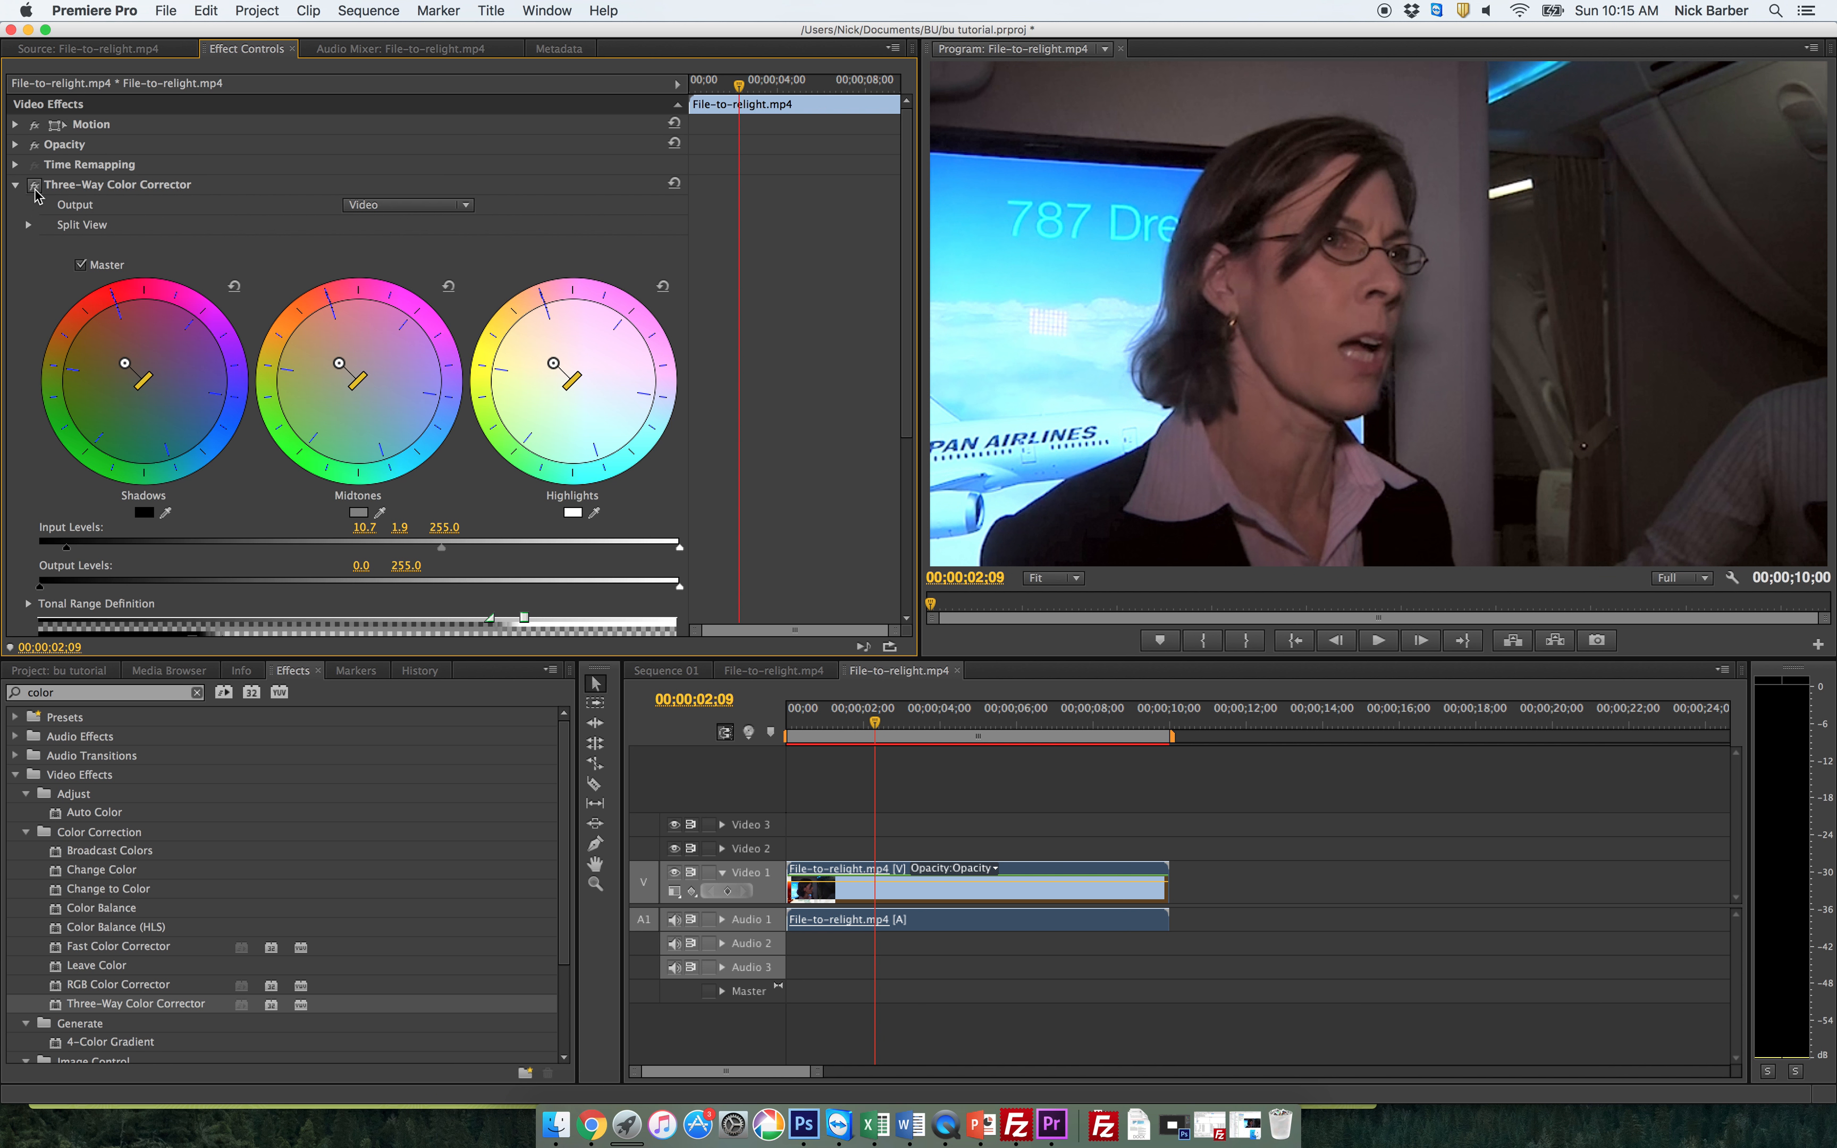
left_click(35, 186)
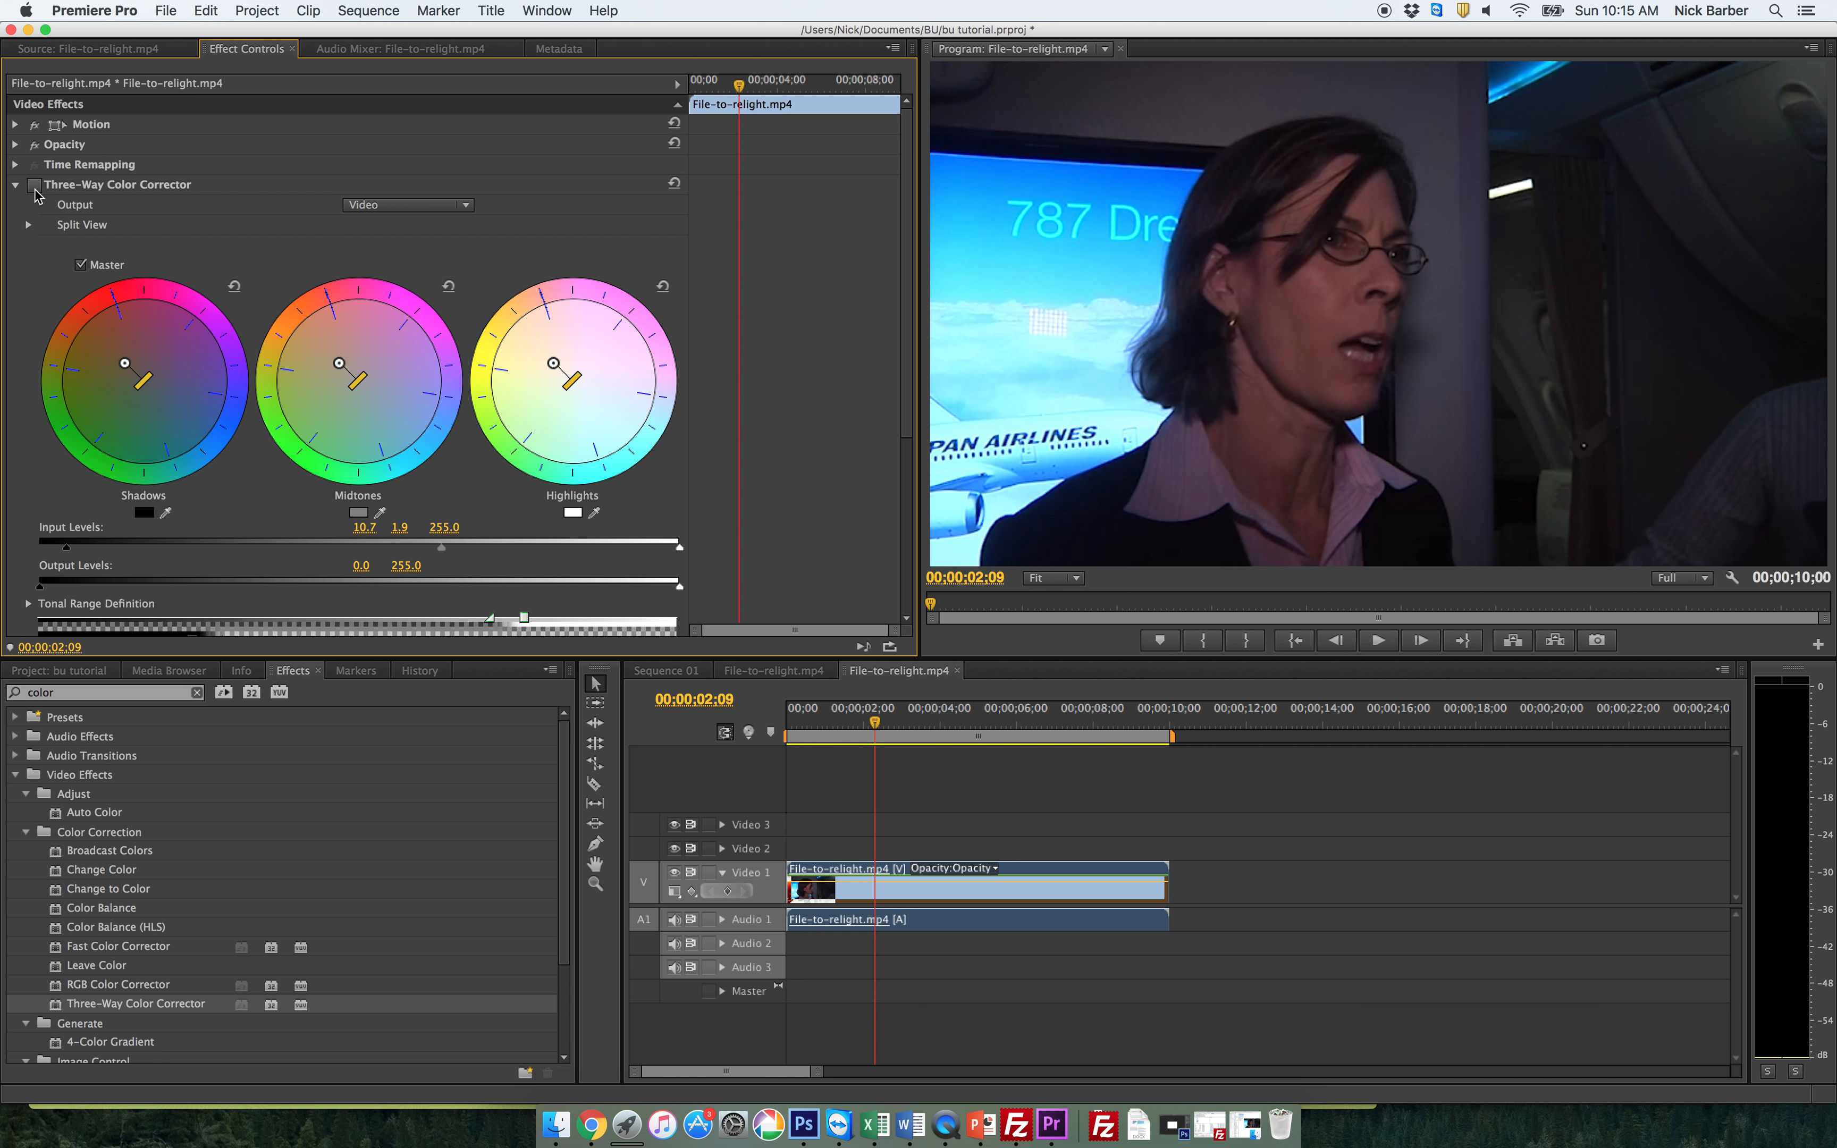
left_click(35, 186)
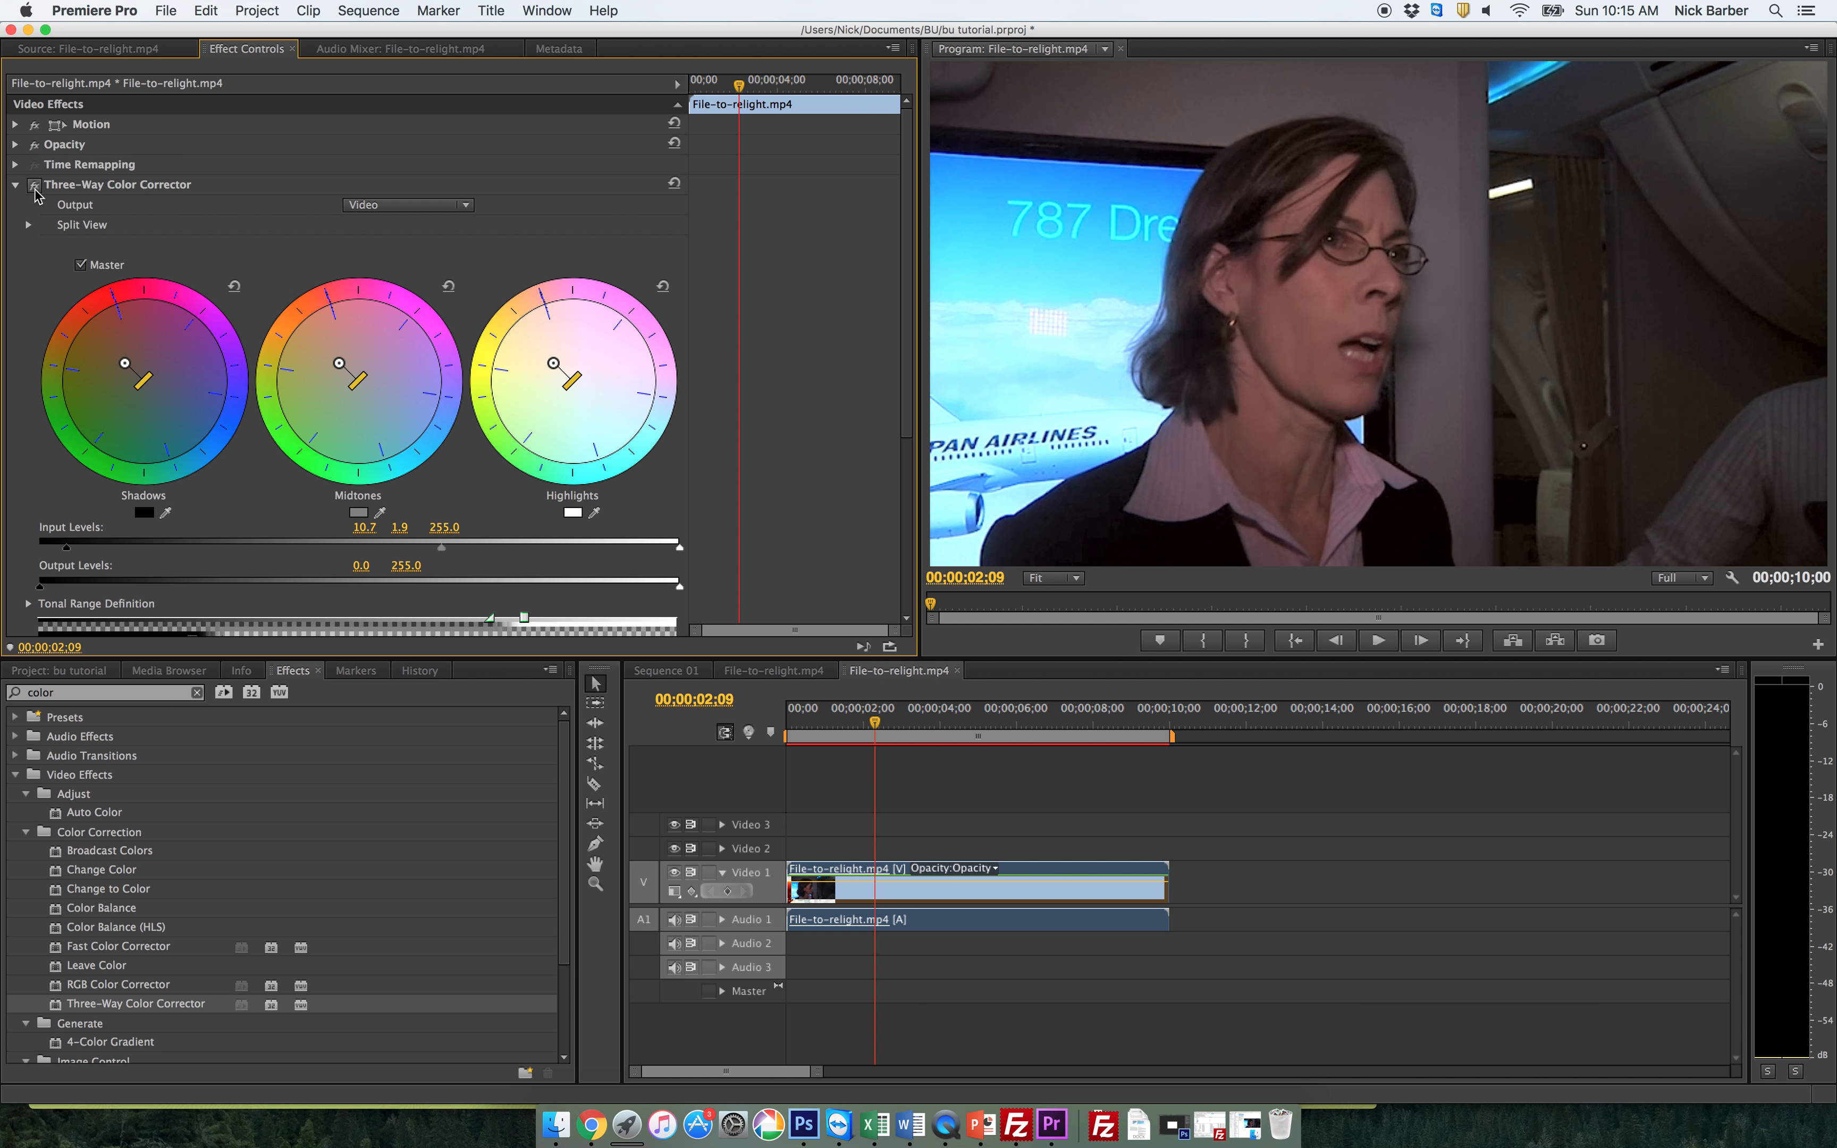
left_click(35, 186)
left_click(35, 186)
left_click(35, 185)
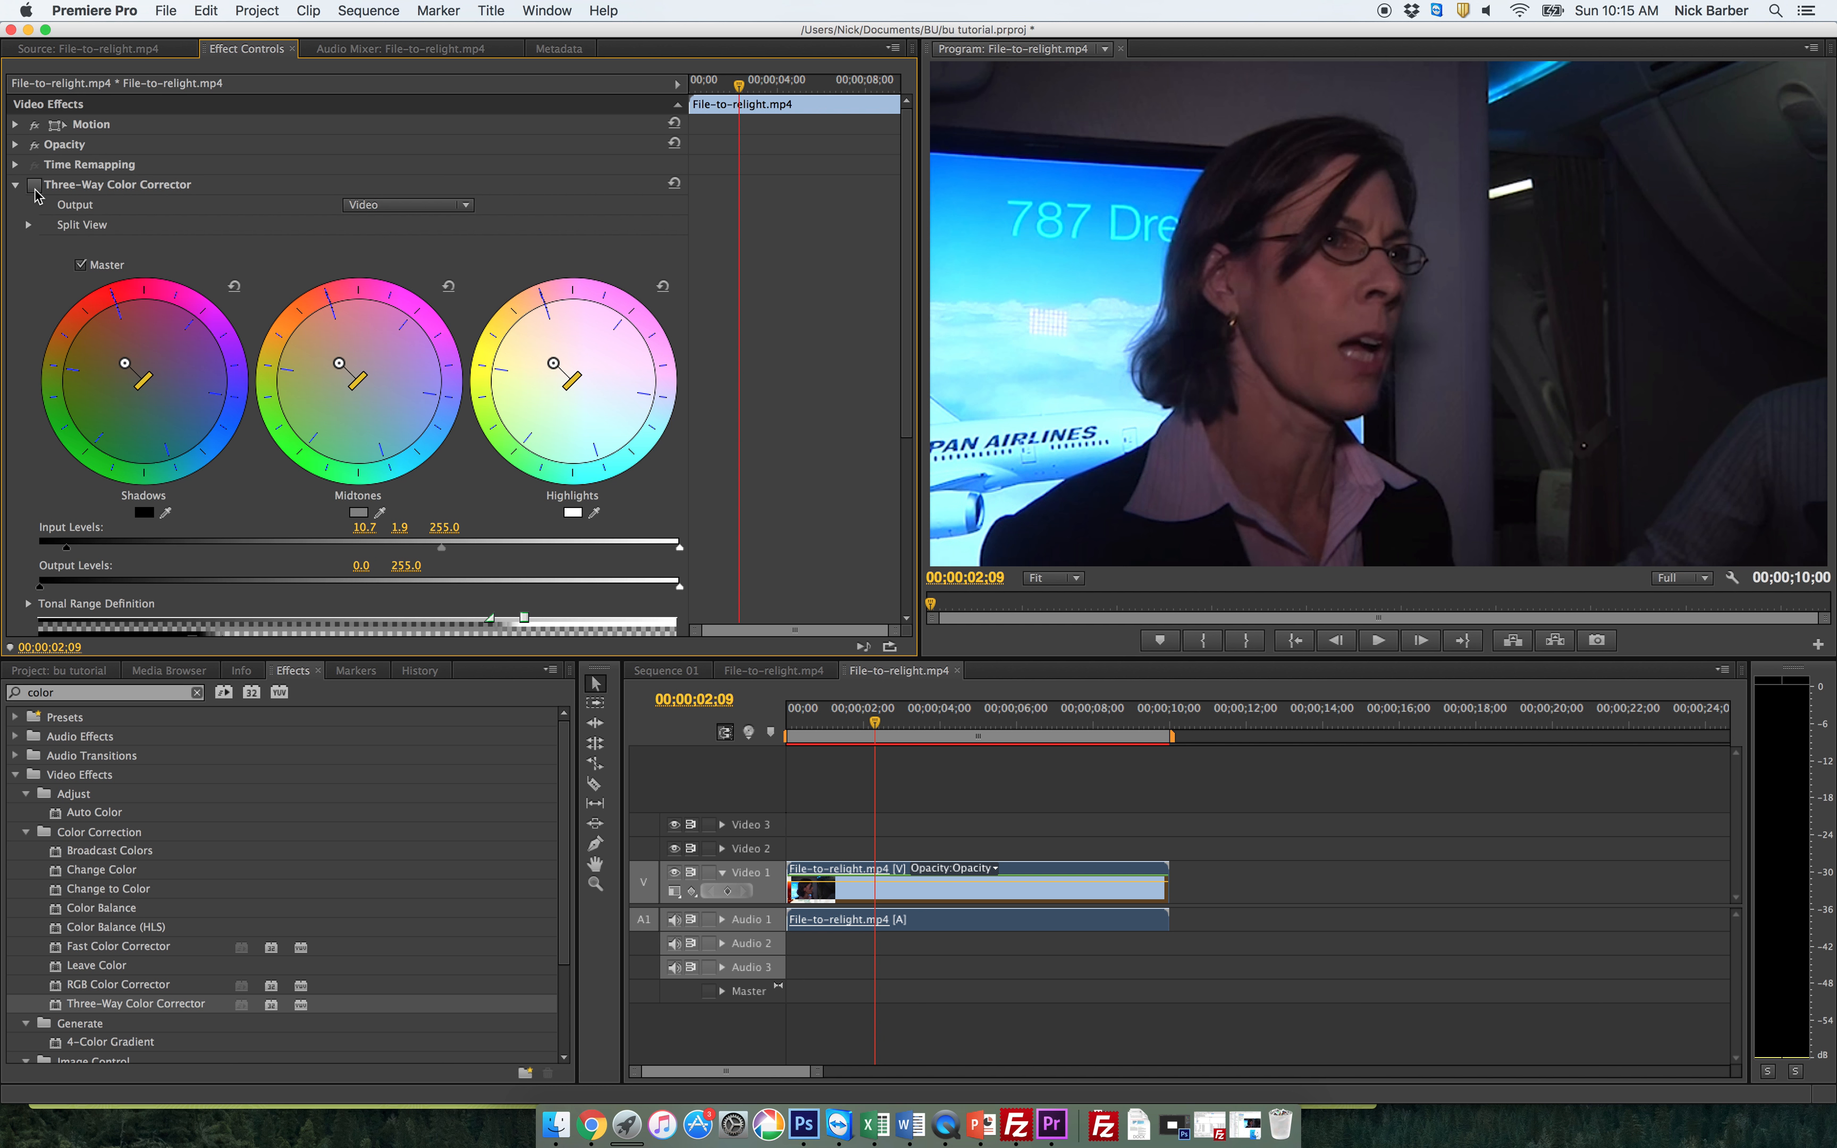
left_click(35, 186)
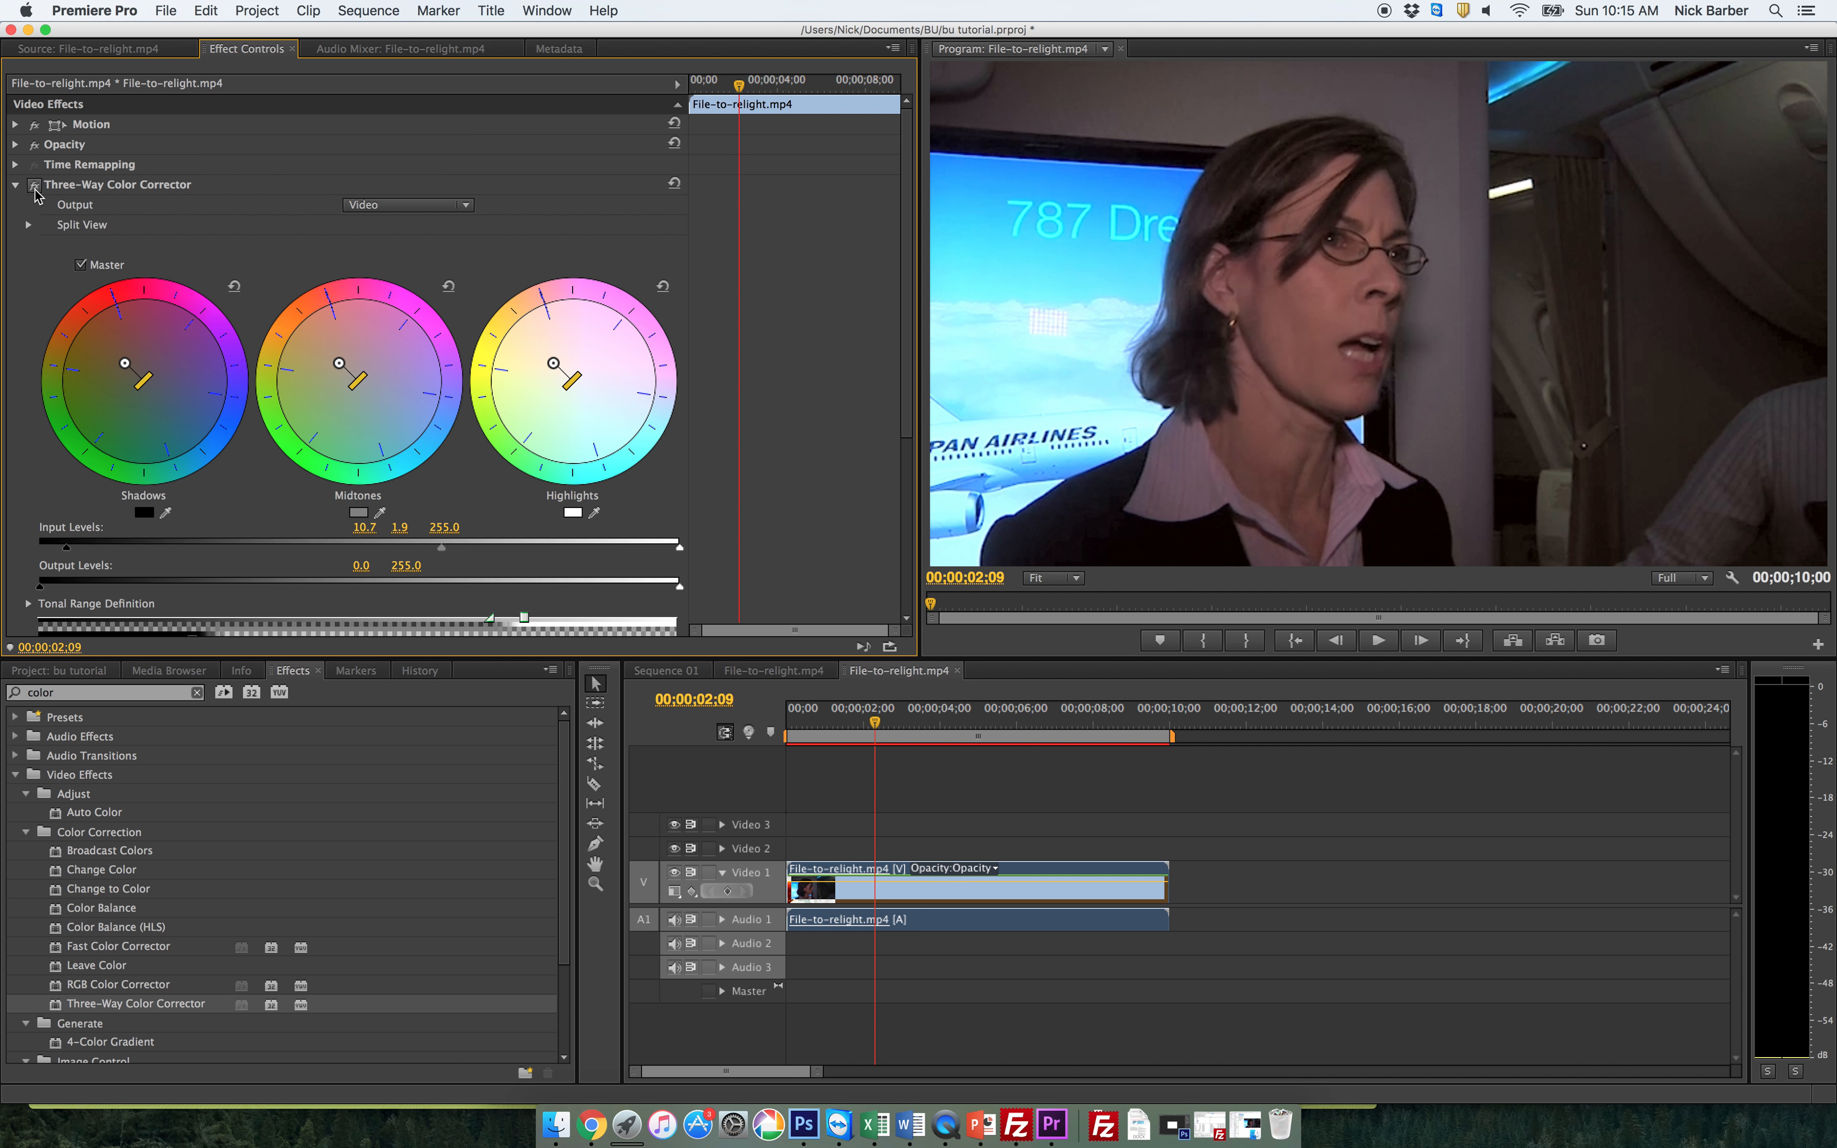
left_click(35, 185)
left_click(35, 190)
Step: Append two more copies of the File-to-relight.mp4 footage end to end after the first clip on Video 1
left_click(64, 680)
left_click(51, 675)
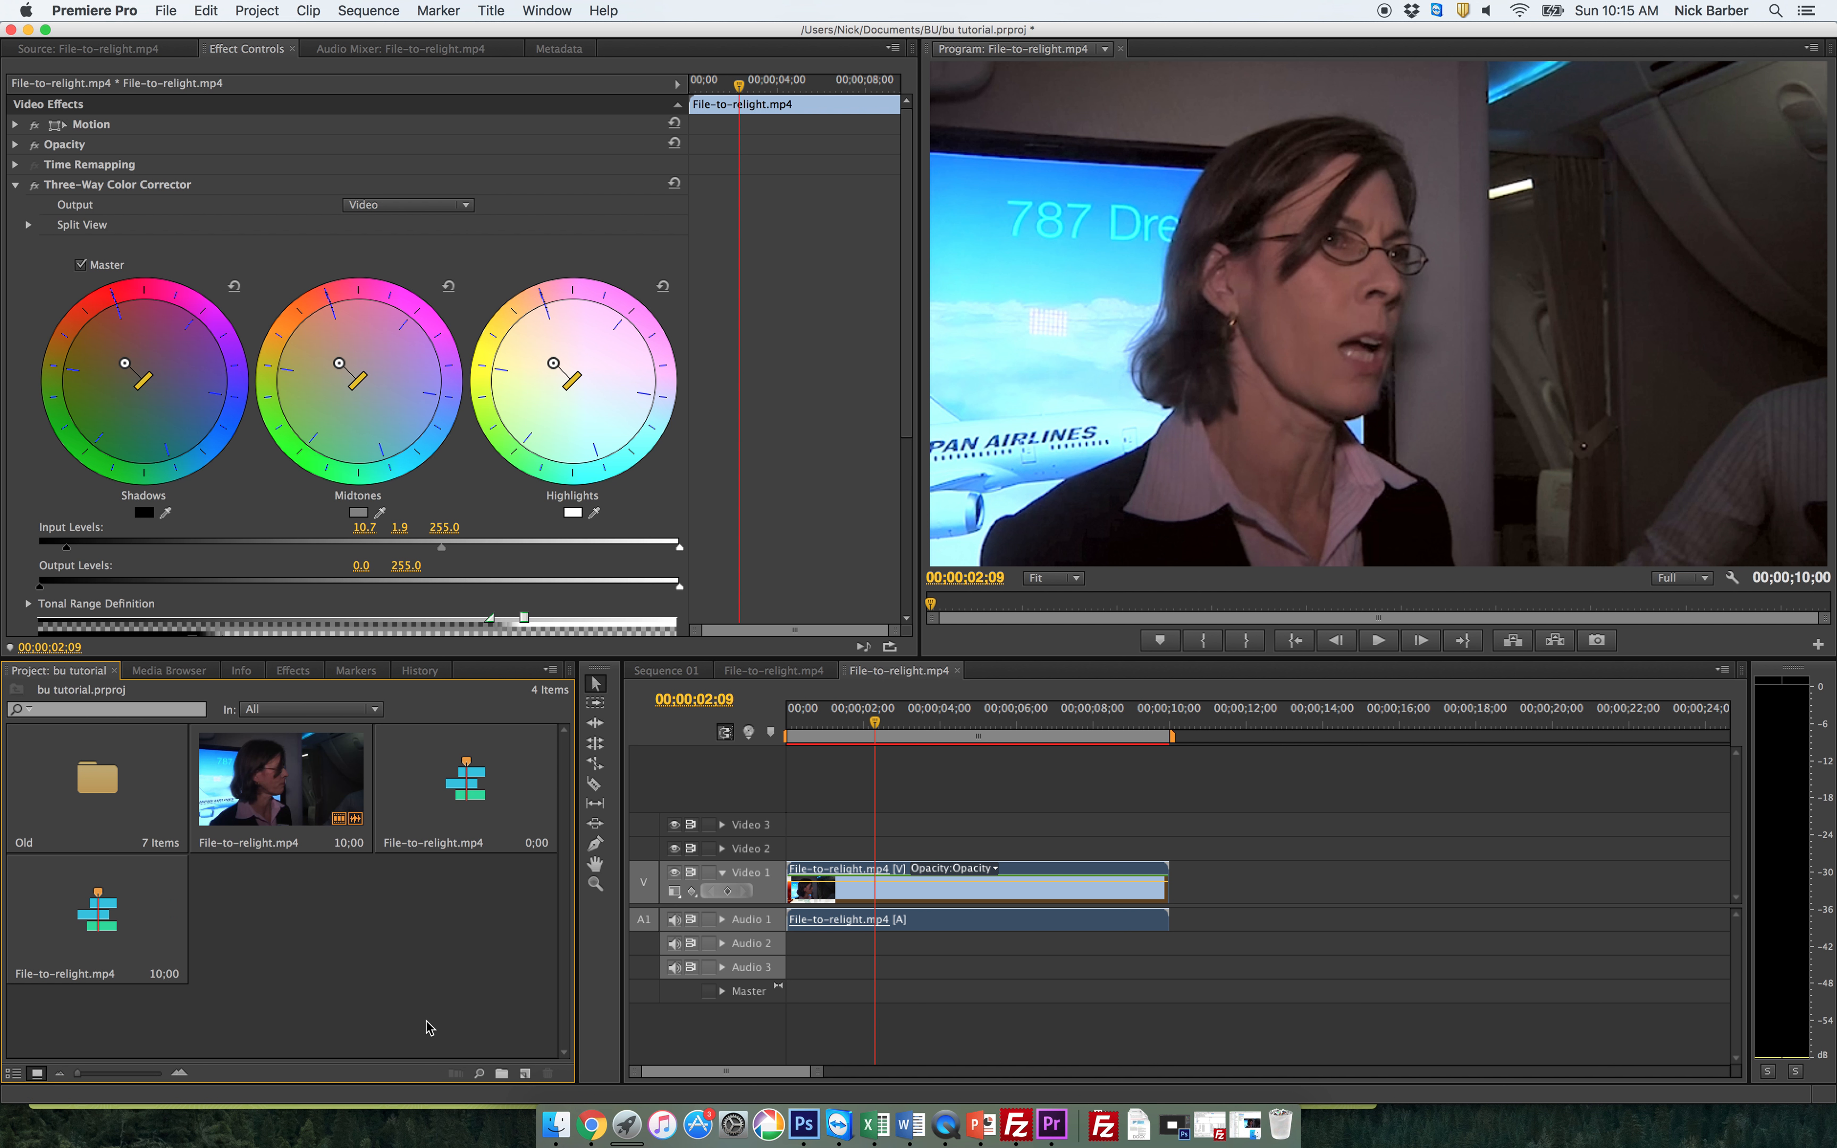
left_click_drag(258, 759, 1173, 877)
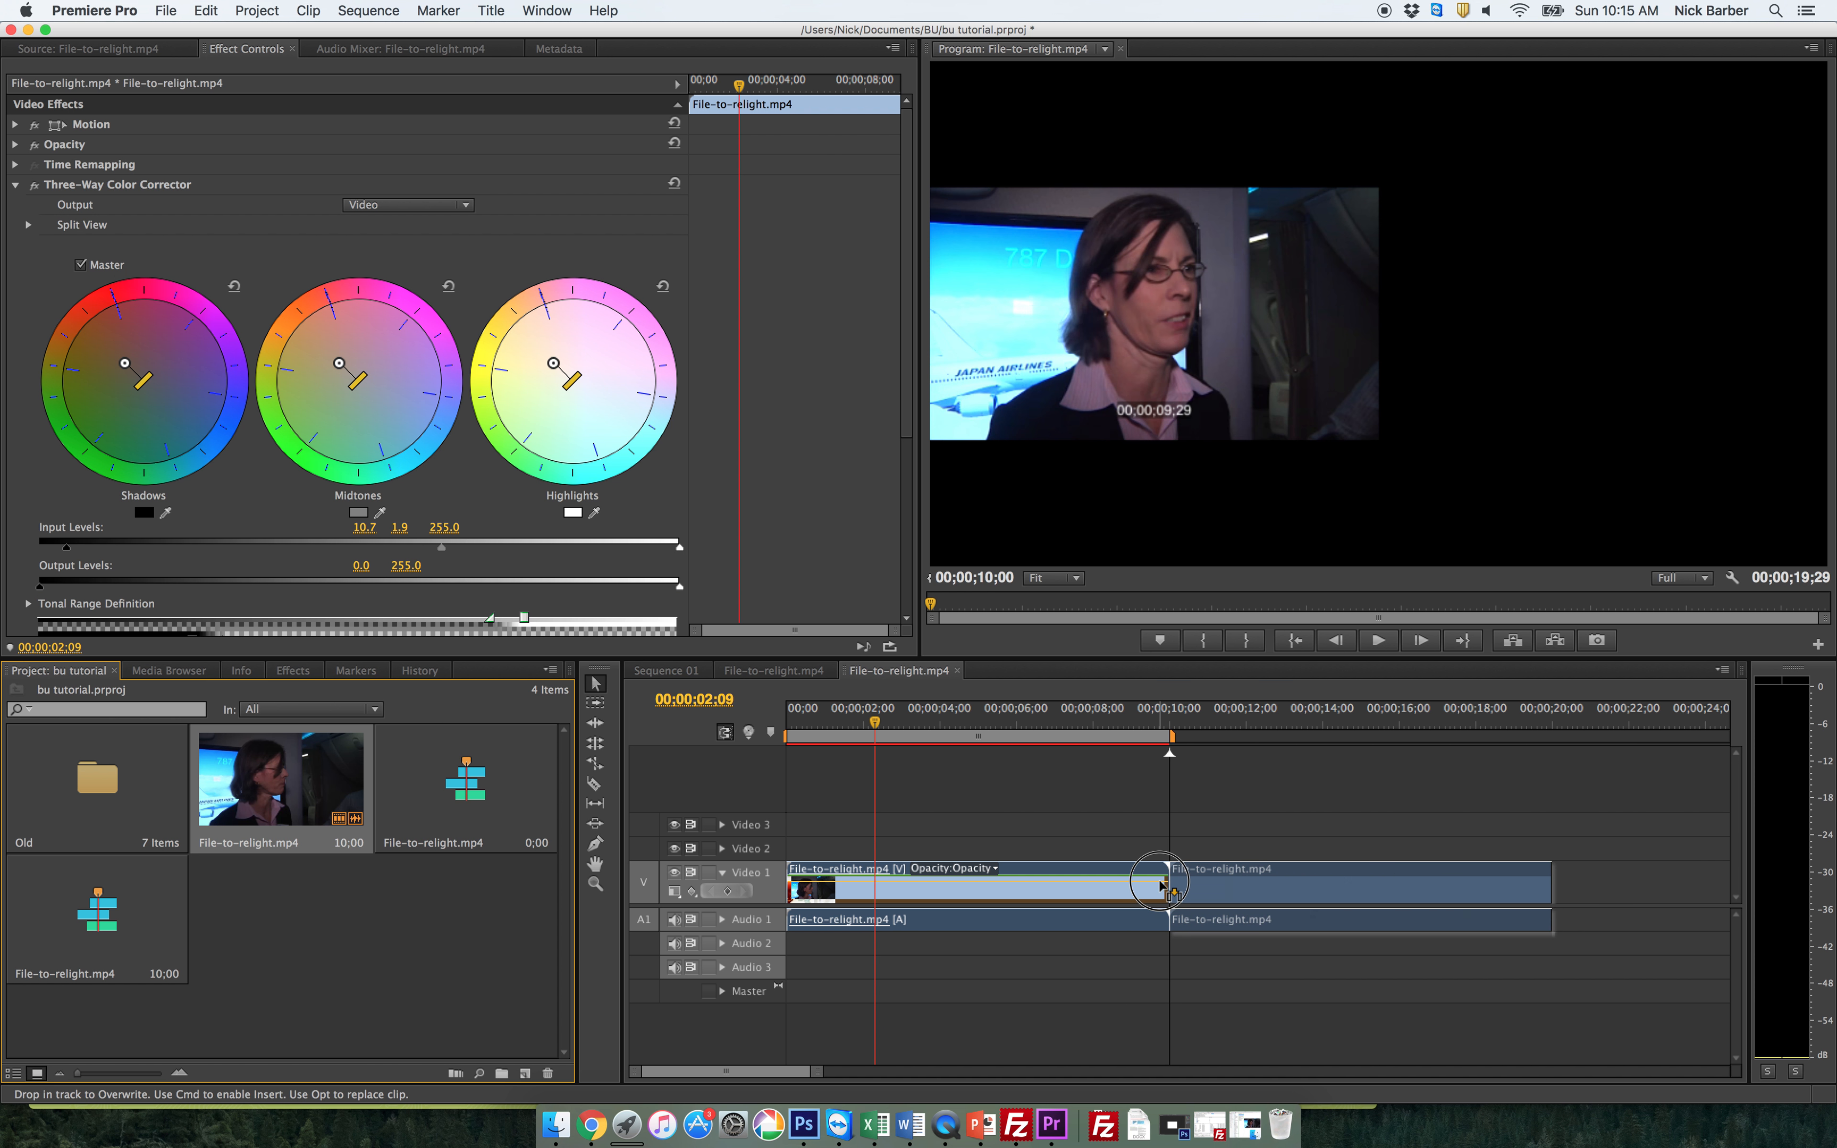
left_click_drag(345, 790, 1555, 881)
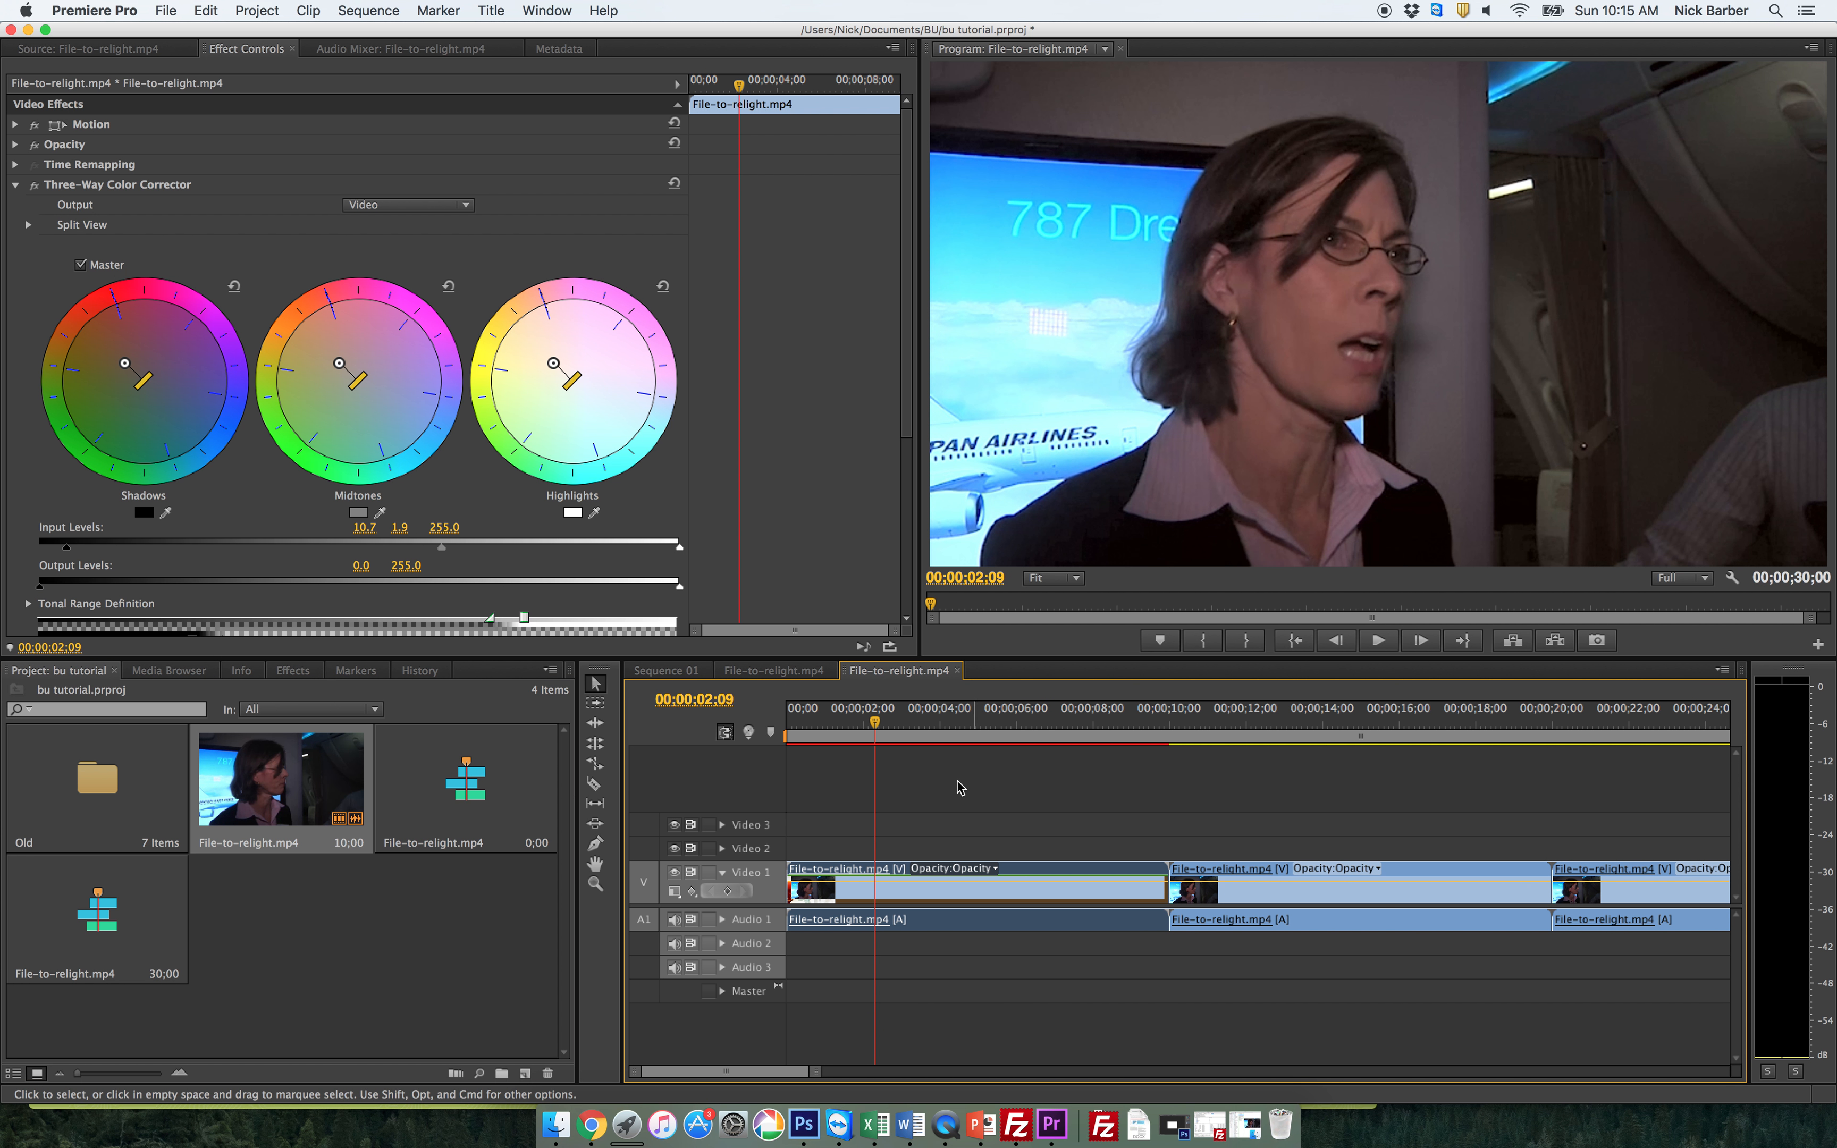
Step: Copy the Three-Way Color Corrector from the first clip and paste it onto the second and third clips on Video 1
left_click(960, 728)
left_click_drag(1078, 720, 943, 723)
left_click(1293, 718)
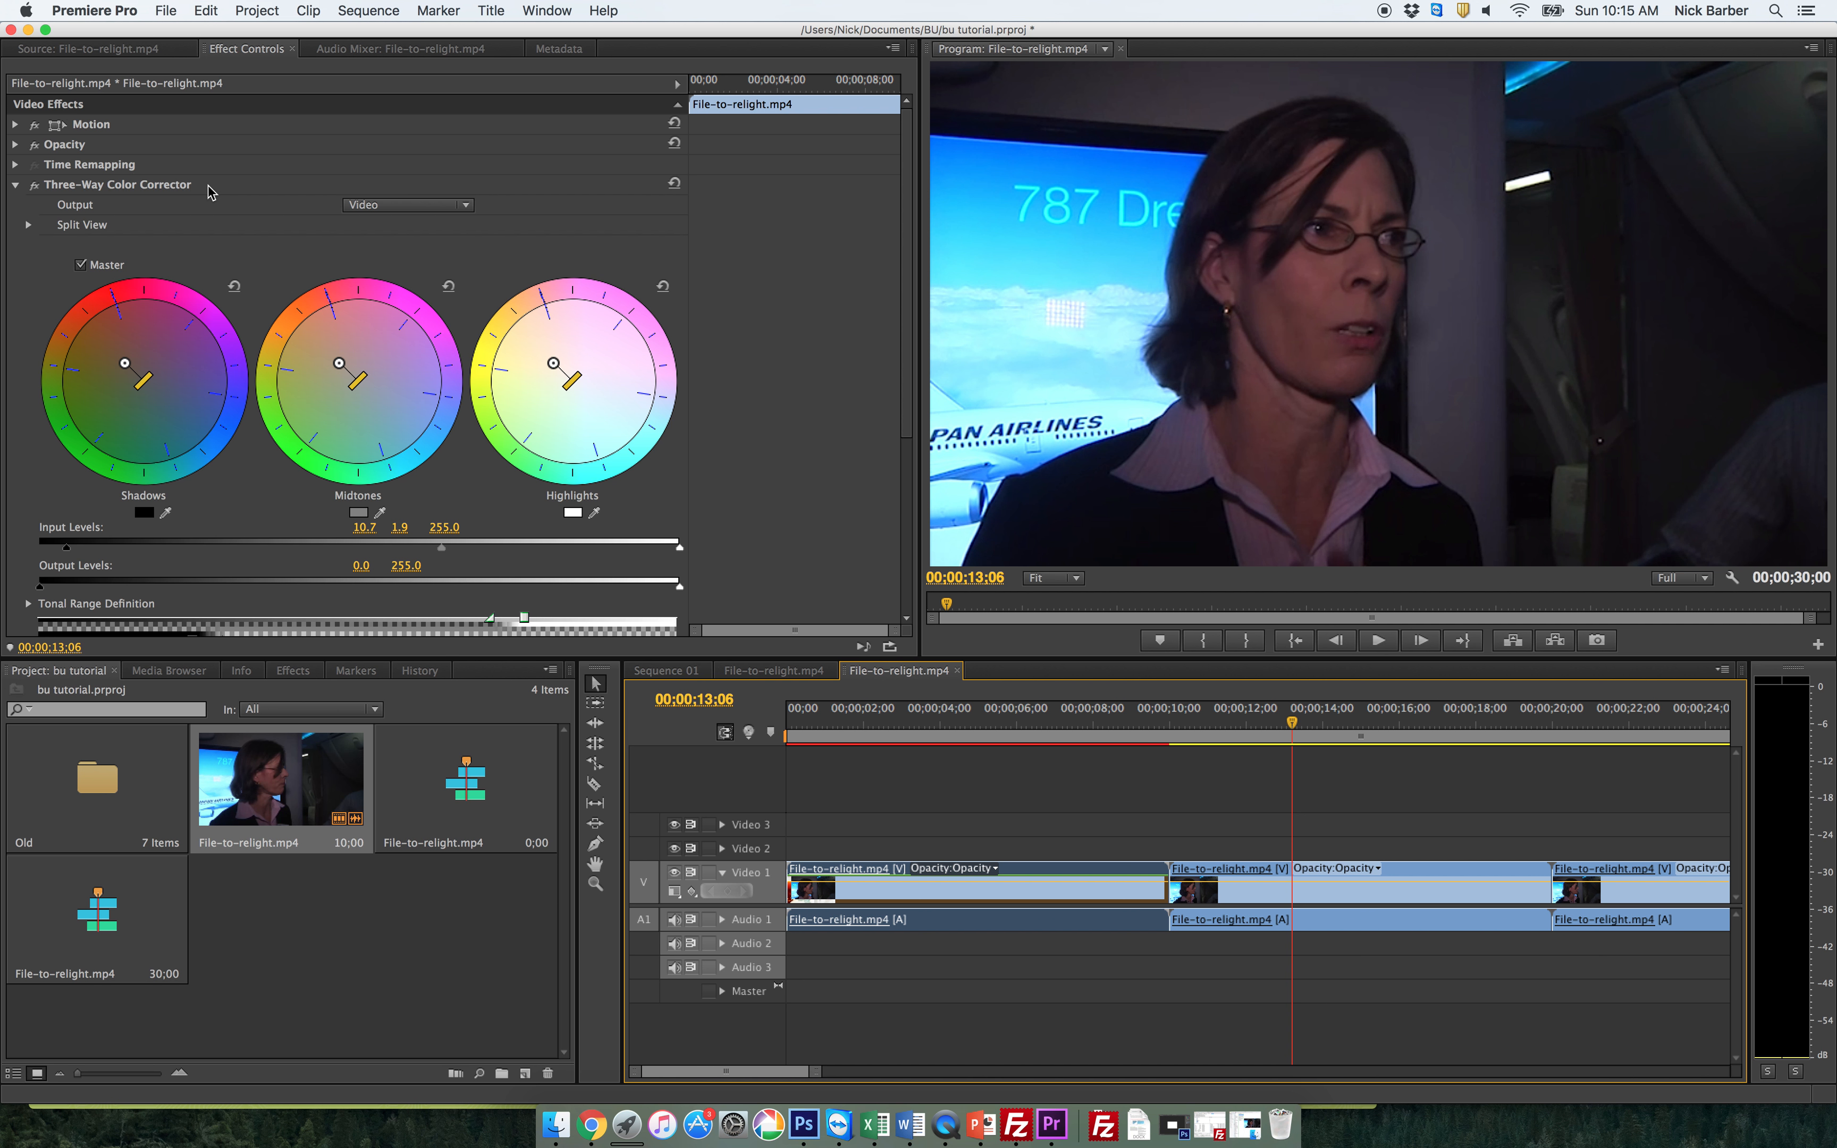
left_click(91, 192)
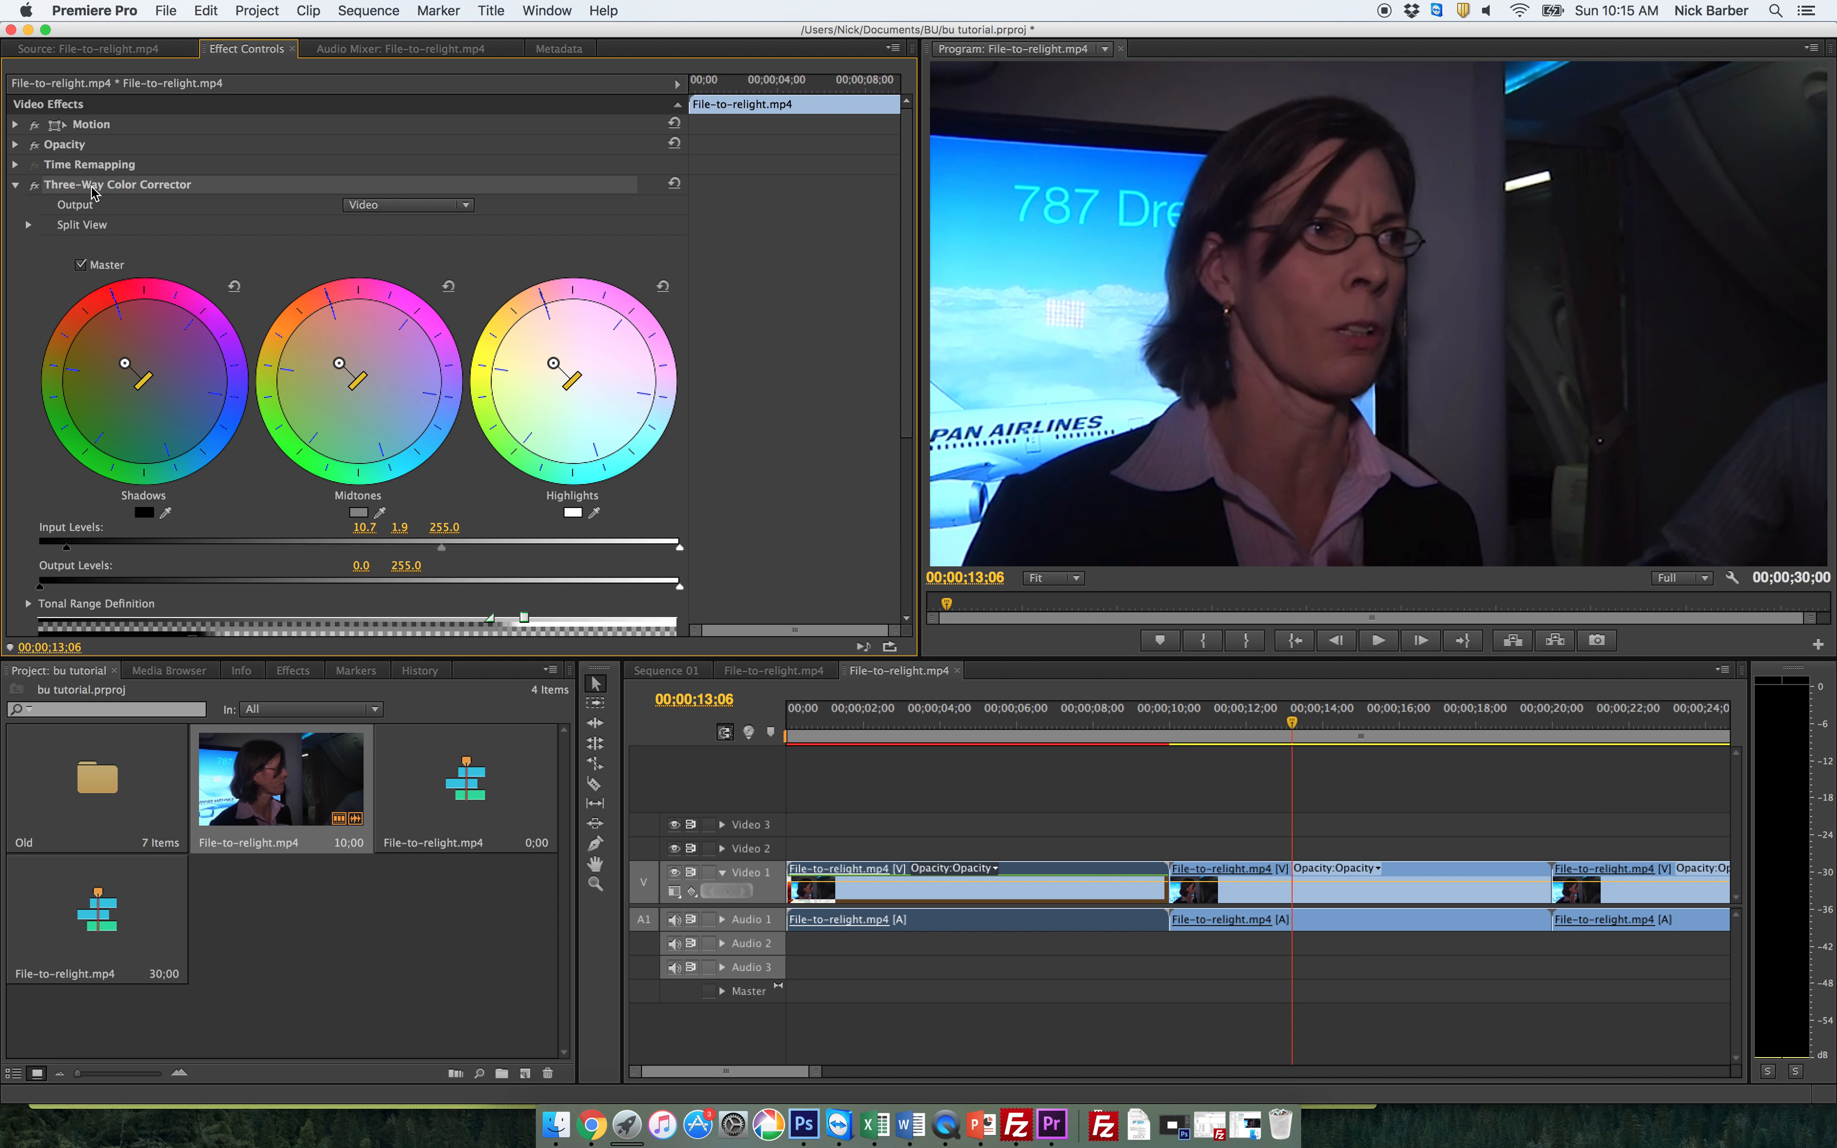
left_click_drag(1444, 786, 1654, 933)
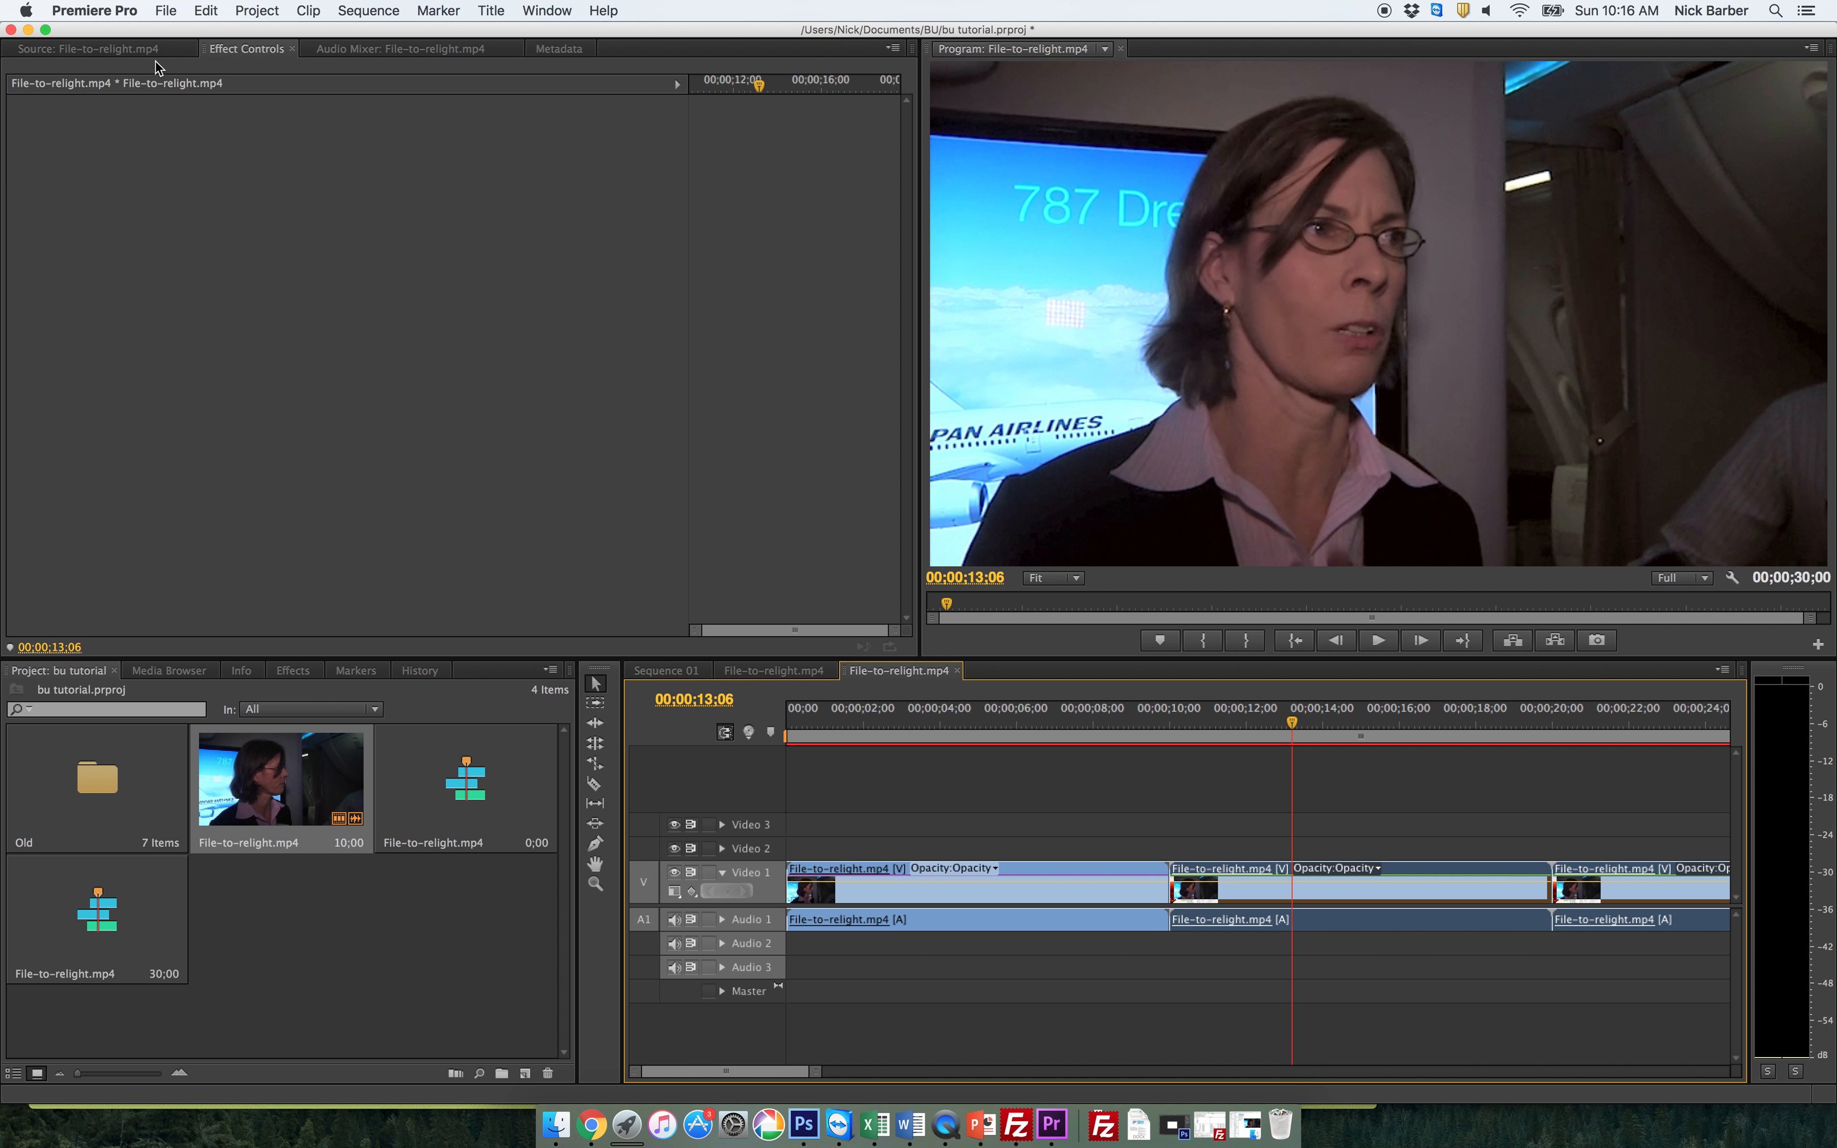
Step: View the original source footage beside the sequence, and delete the Three-Way Color Corrector from the first clip on Video 1
left_click(117, 50)
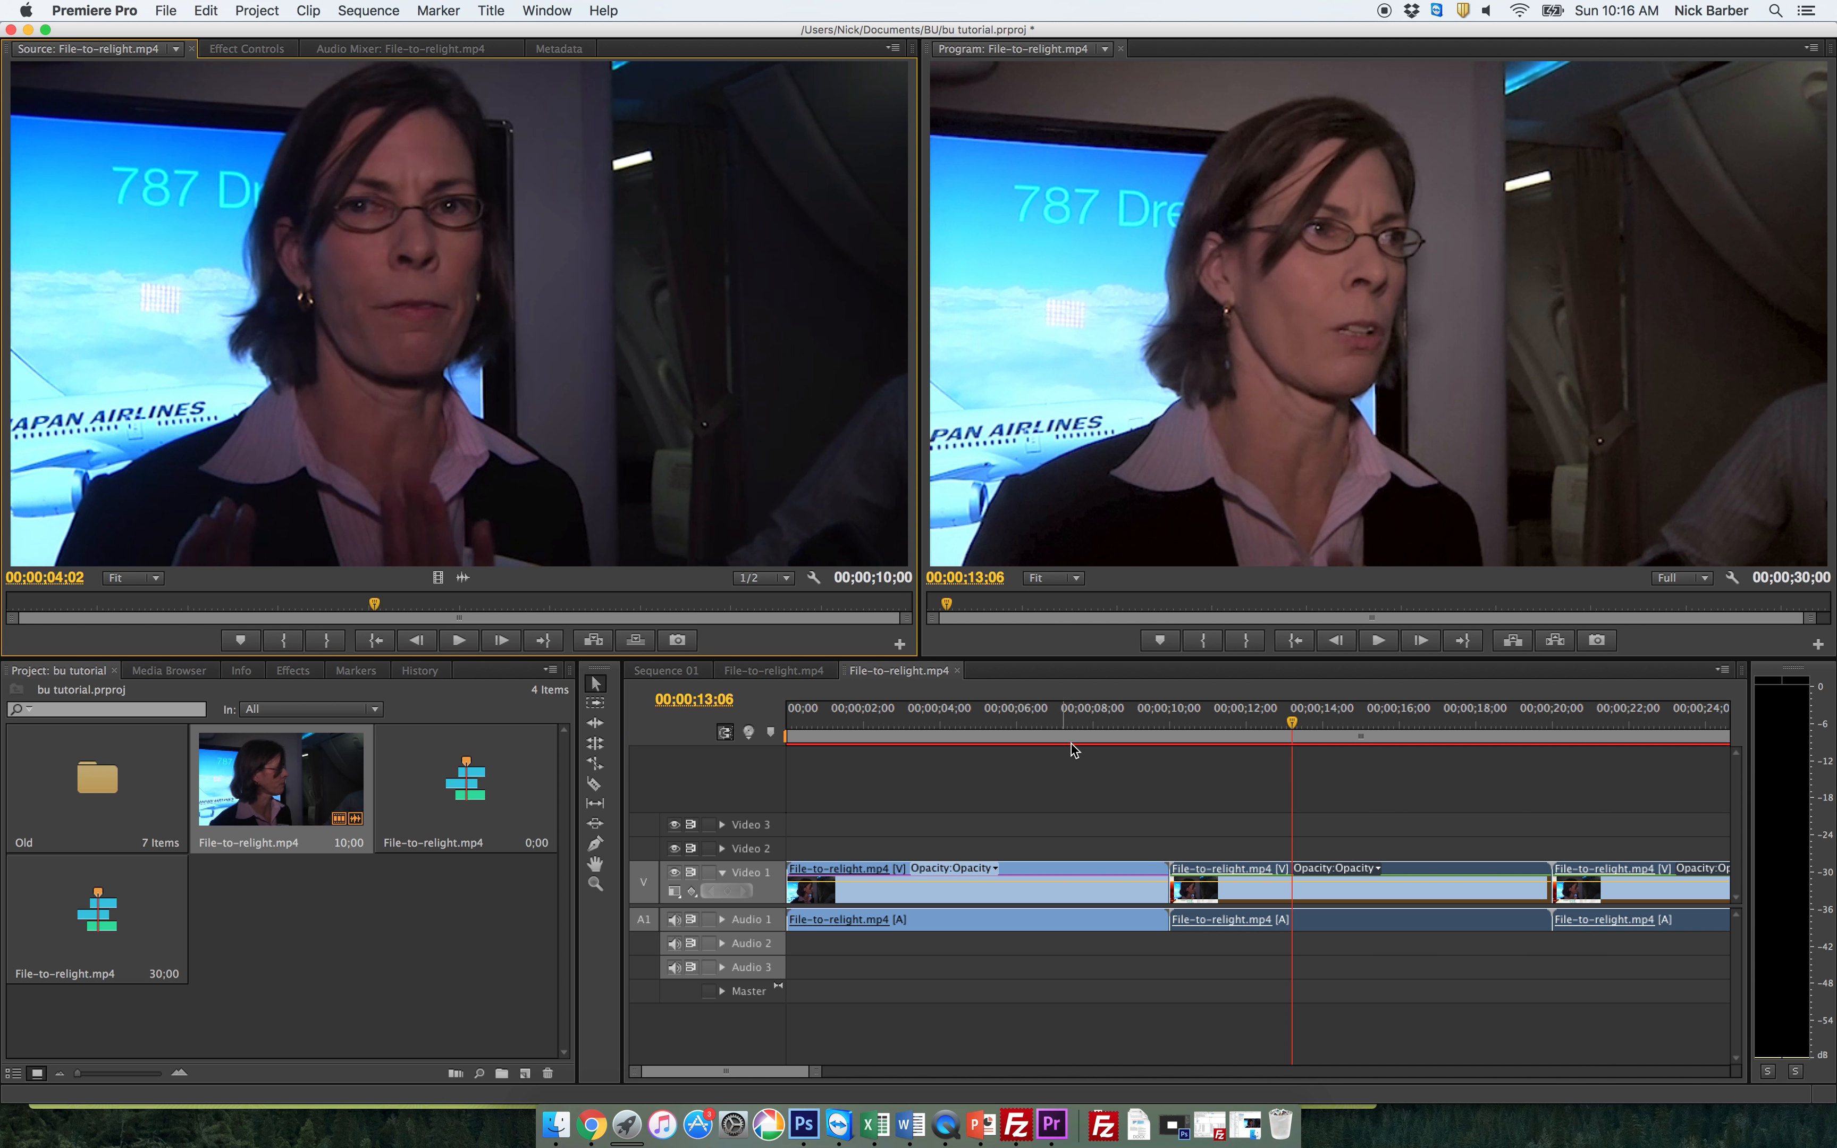
left_click(998, 714)
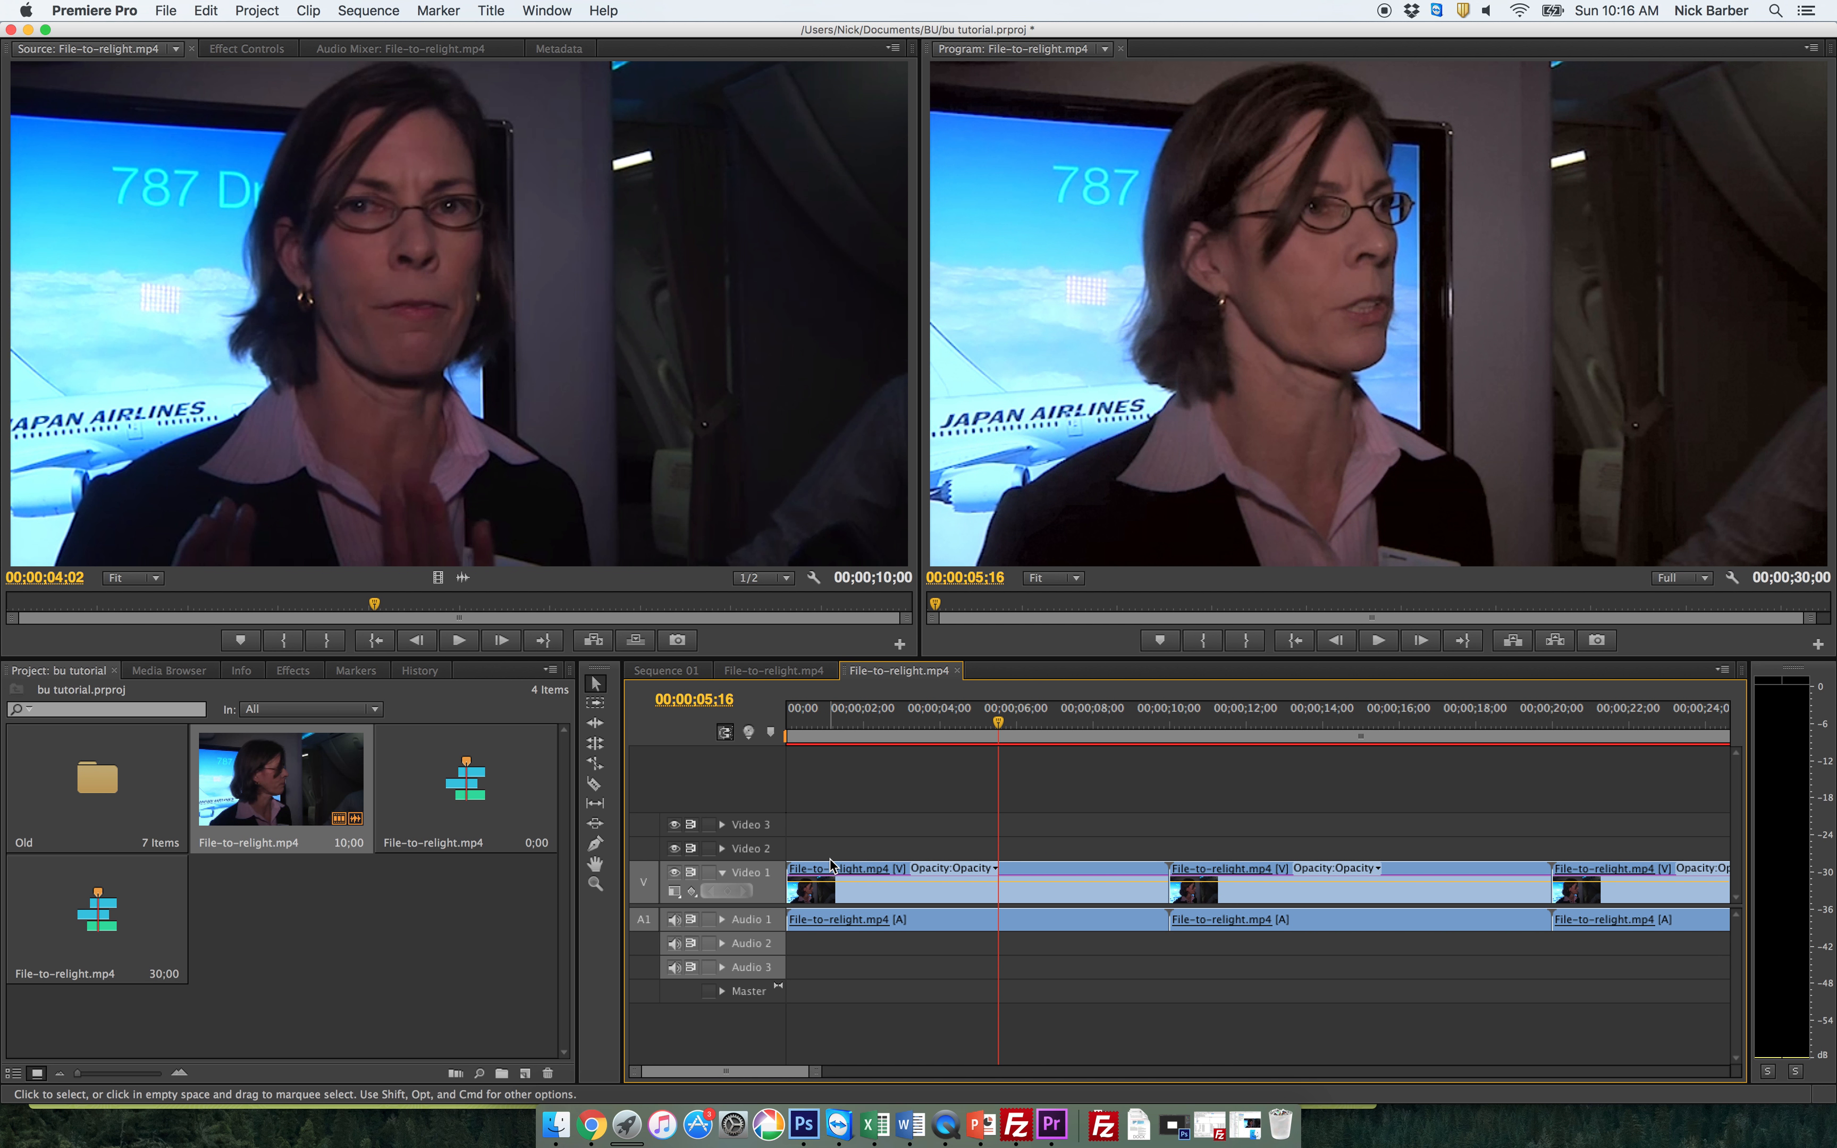
left_click(837, 877)
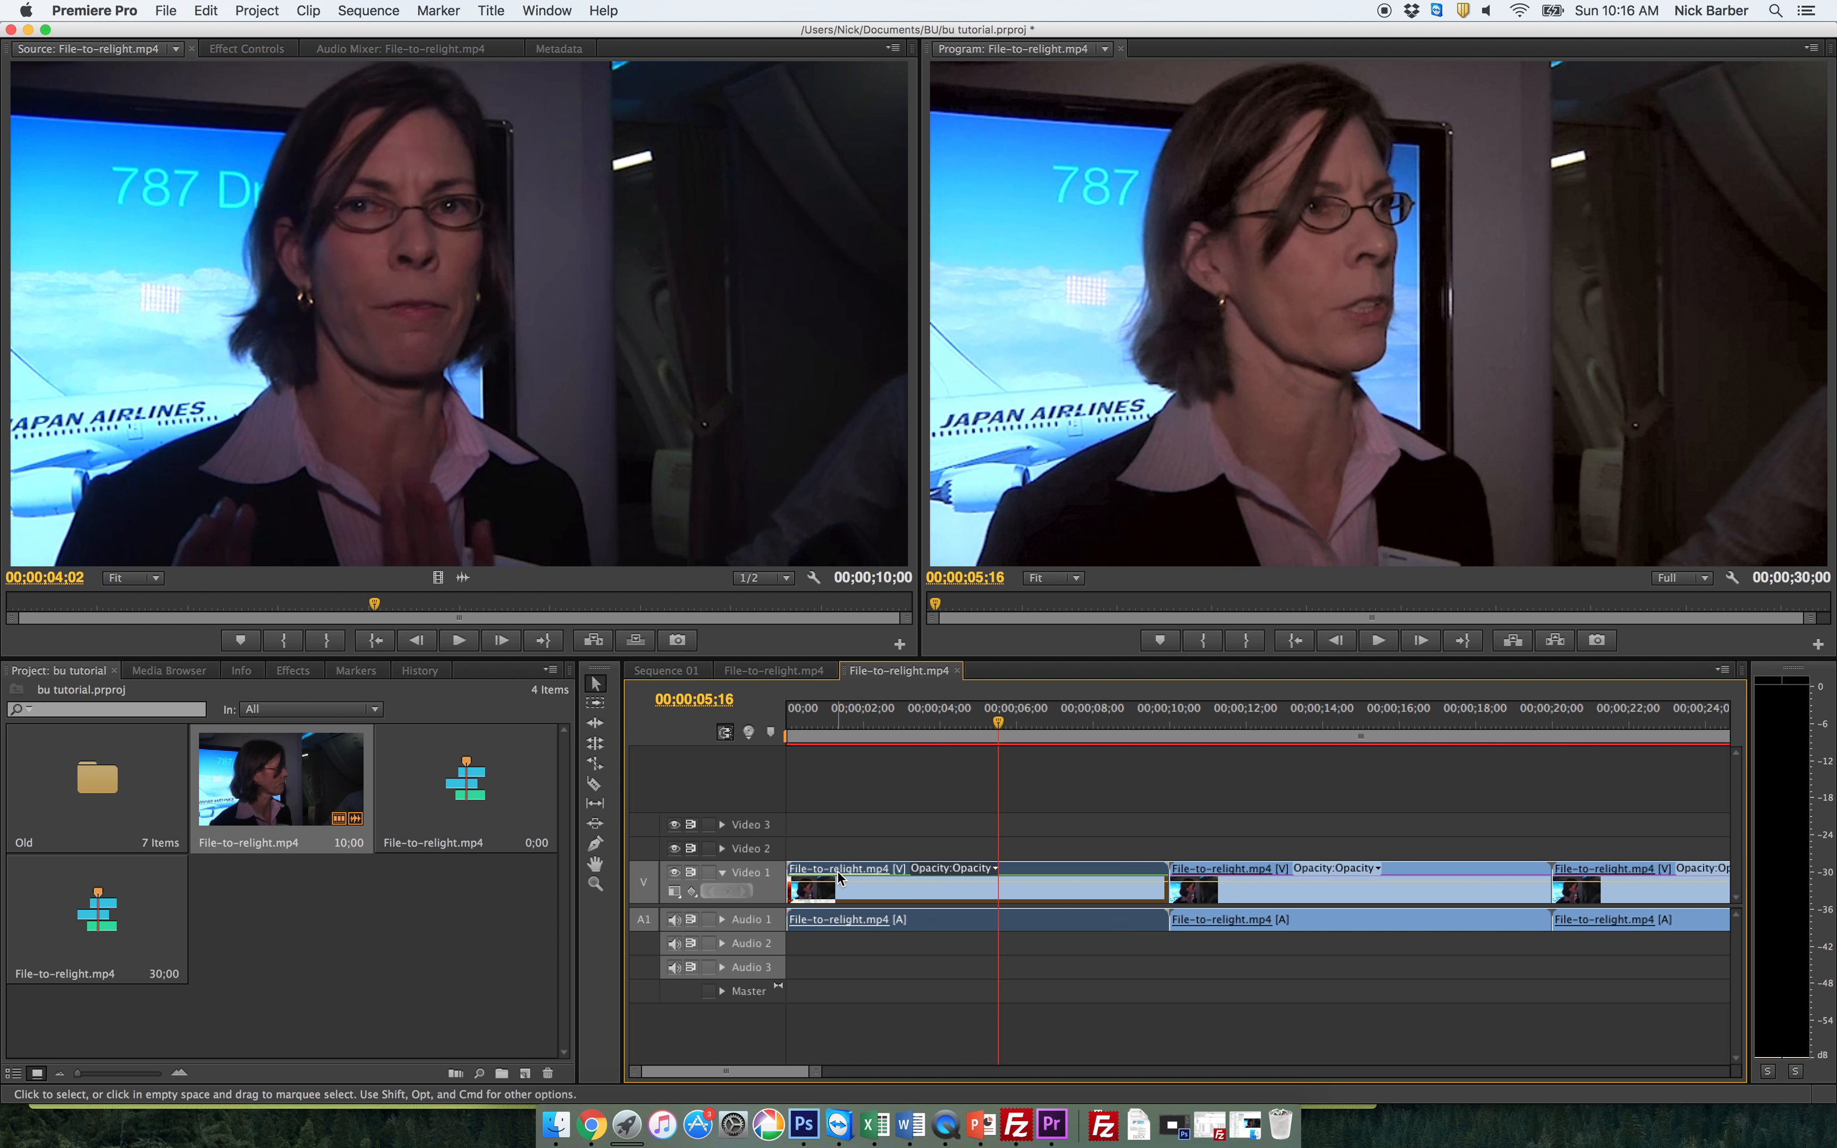
left_click(249, 64)
left_click(241, 49)
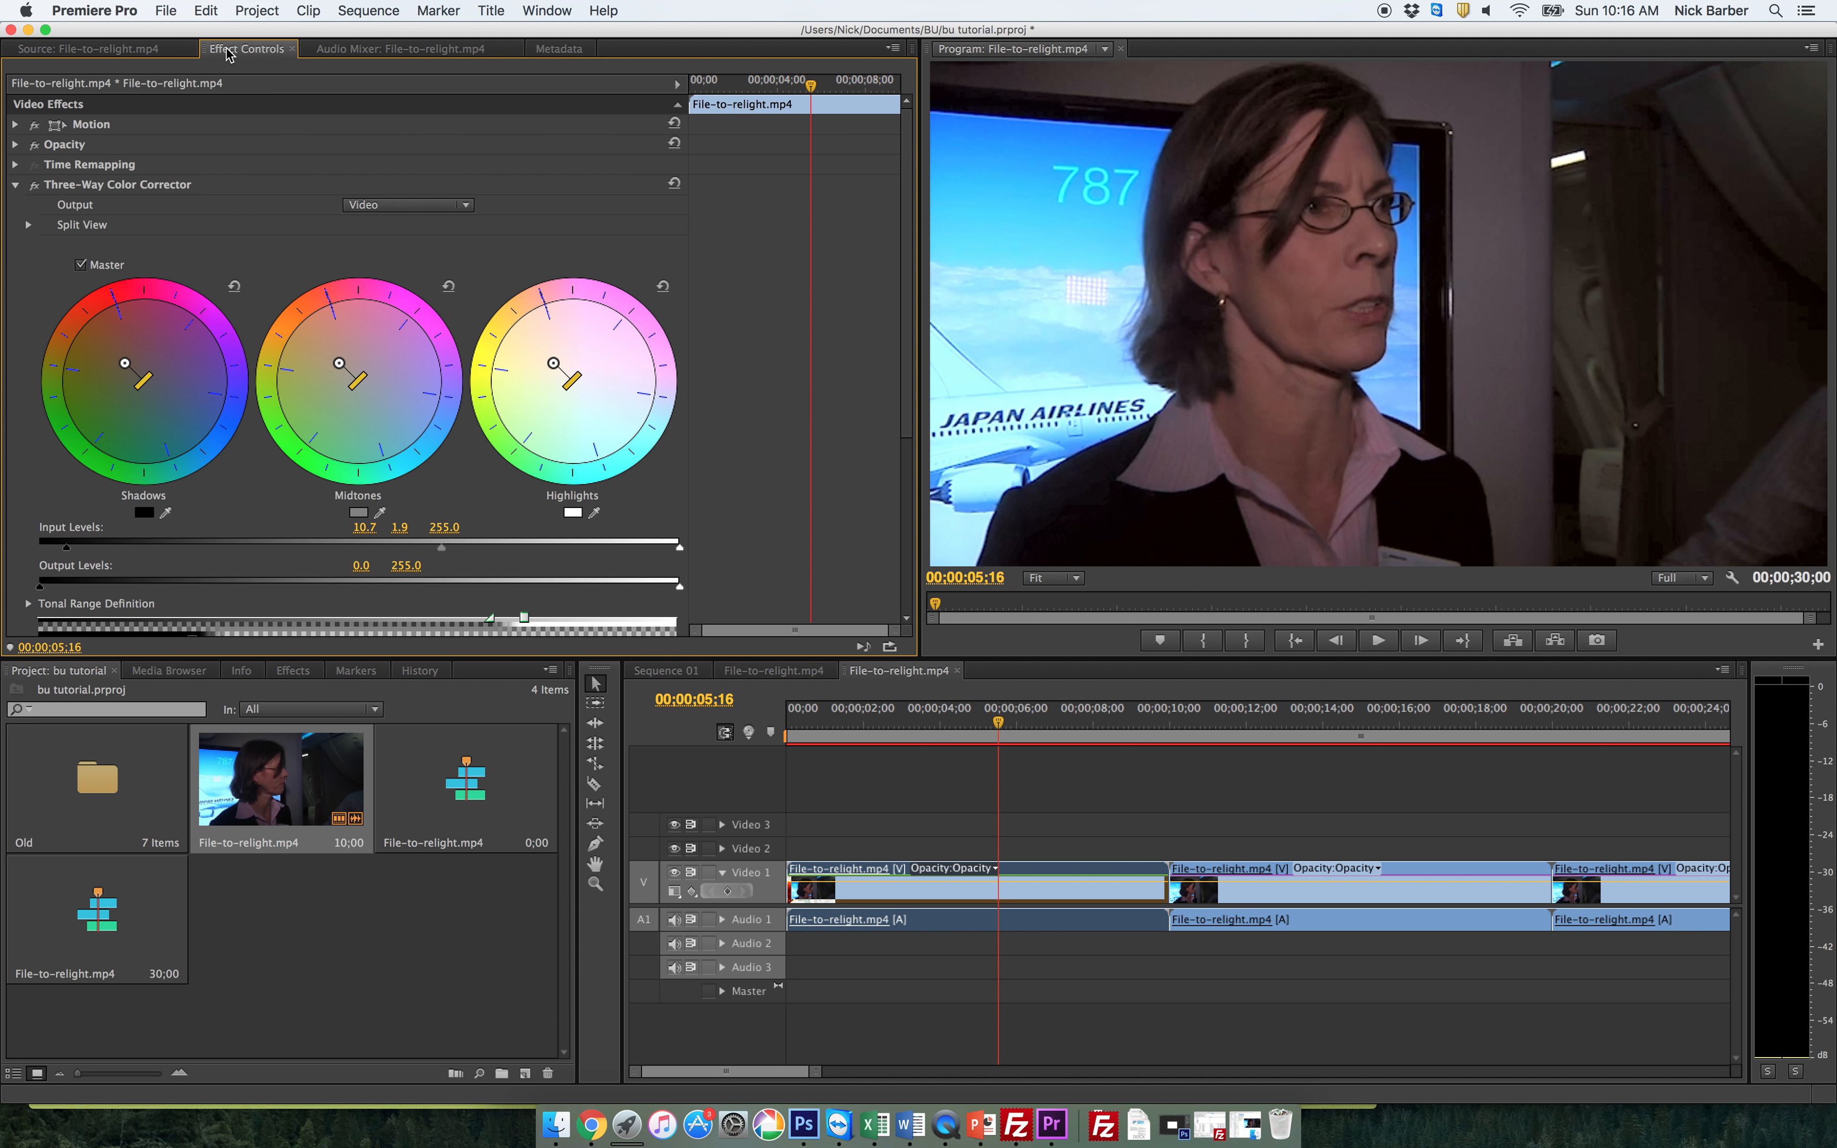
left_click(101, 187)
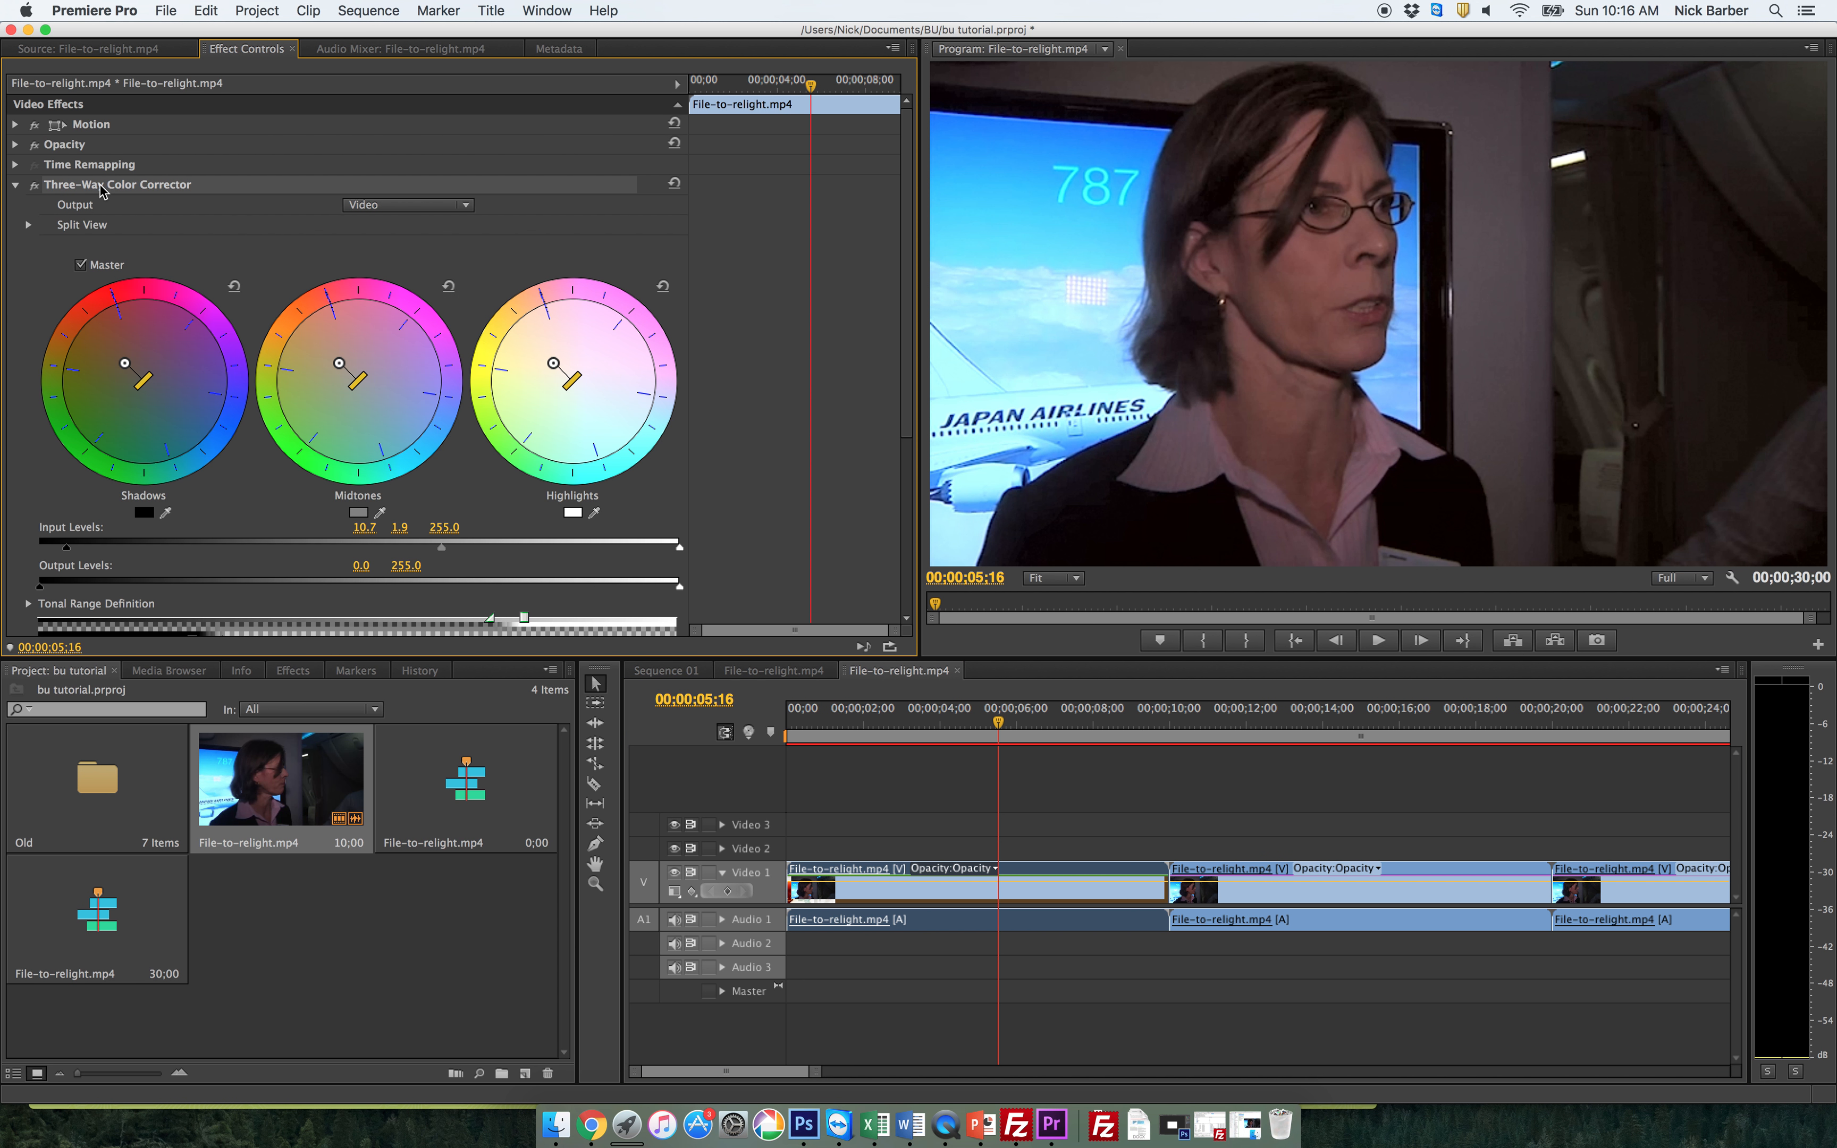
key("Delete")
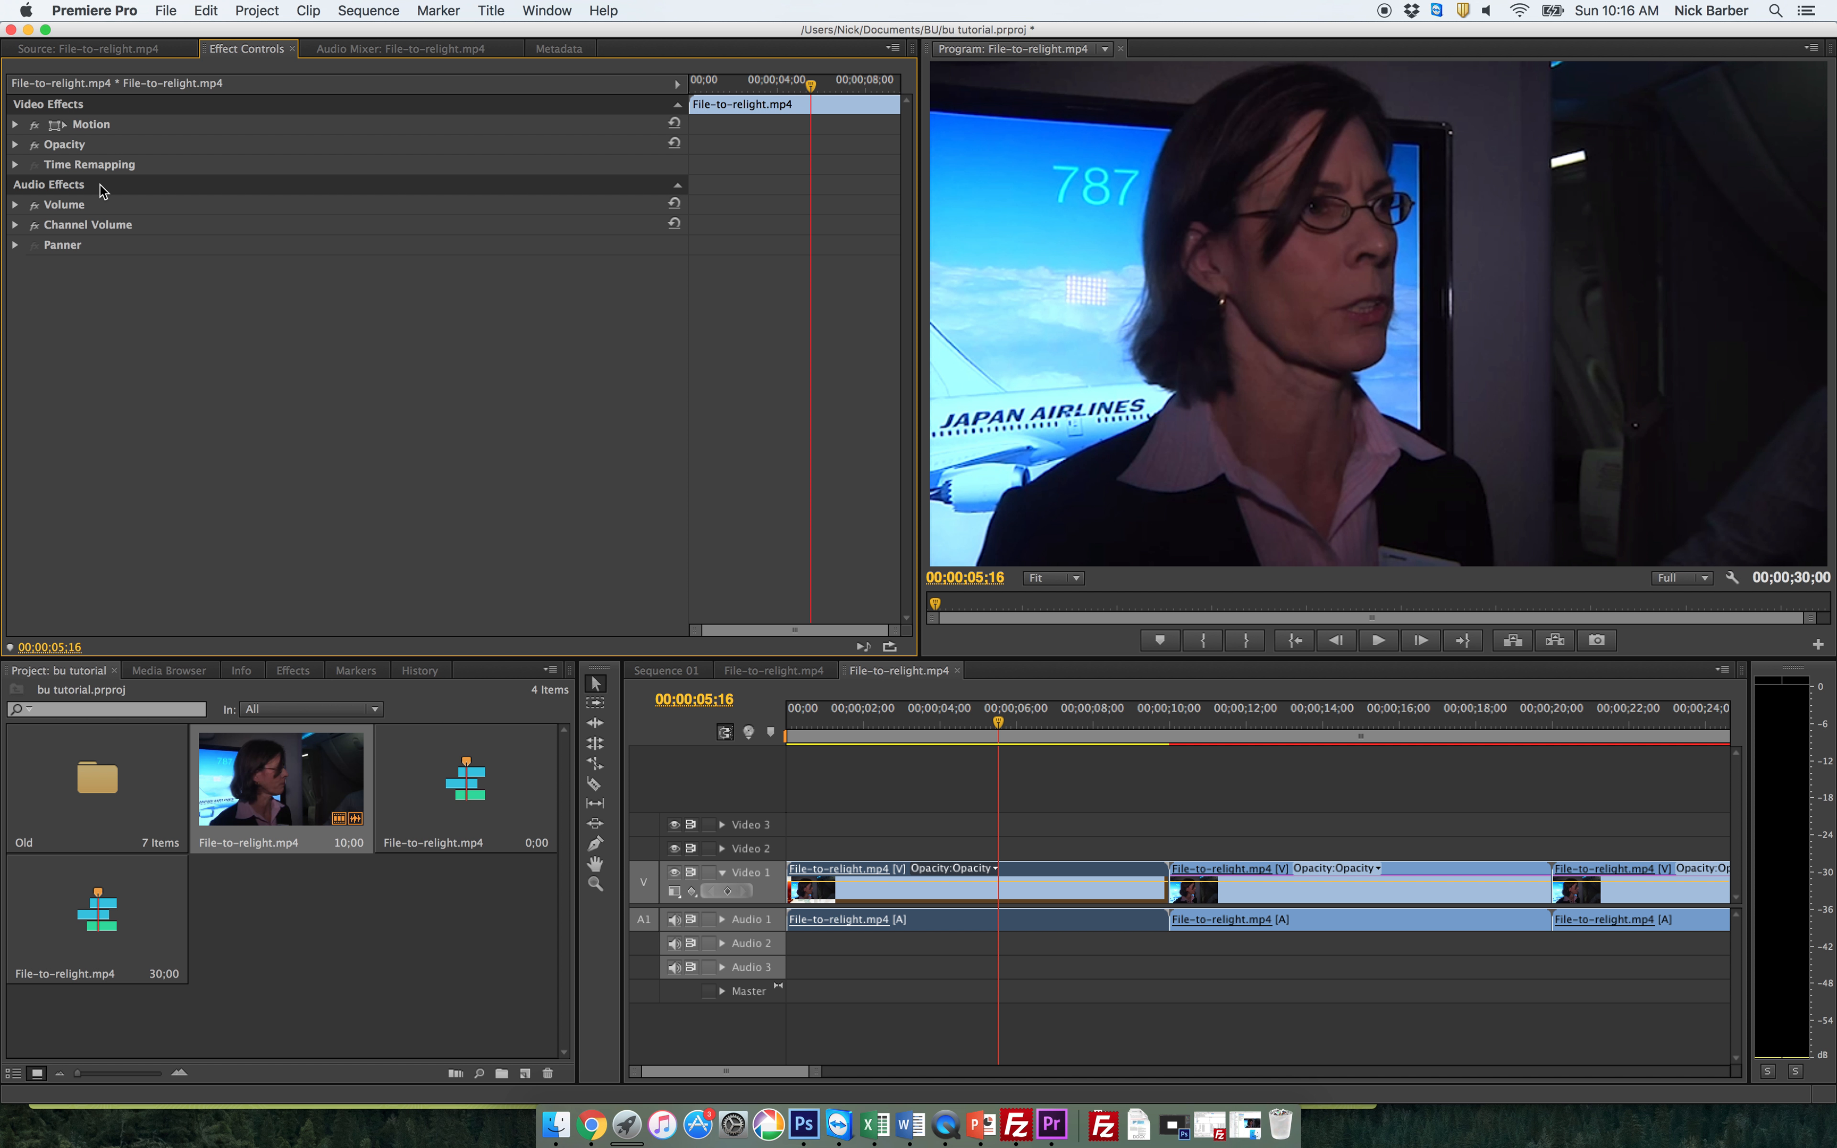
Step: Compare the corrected second clip with the uncorrected first clip at 00;00;03;16, and deselect the clip
left_click(1327, 719)
left_click(922, 722)
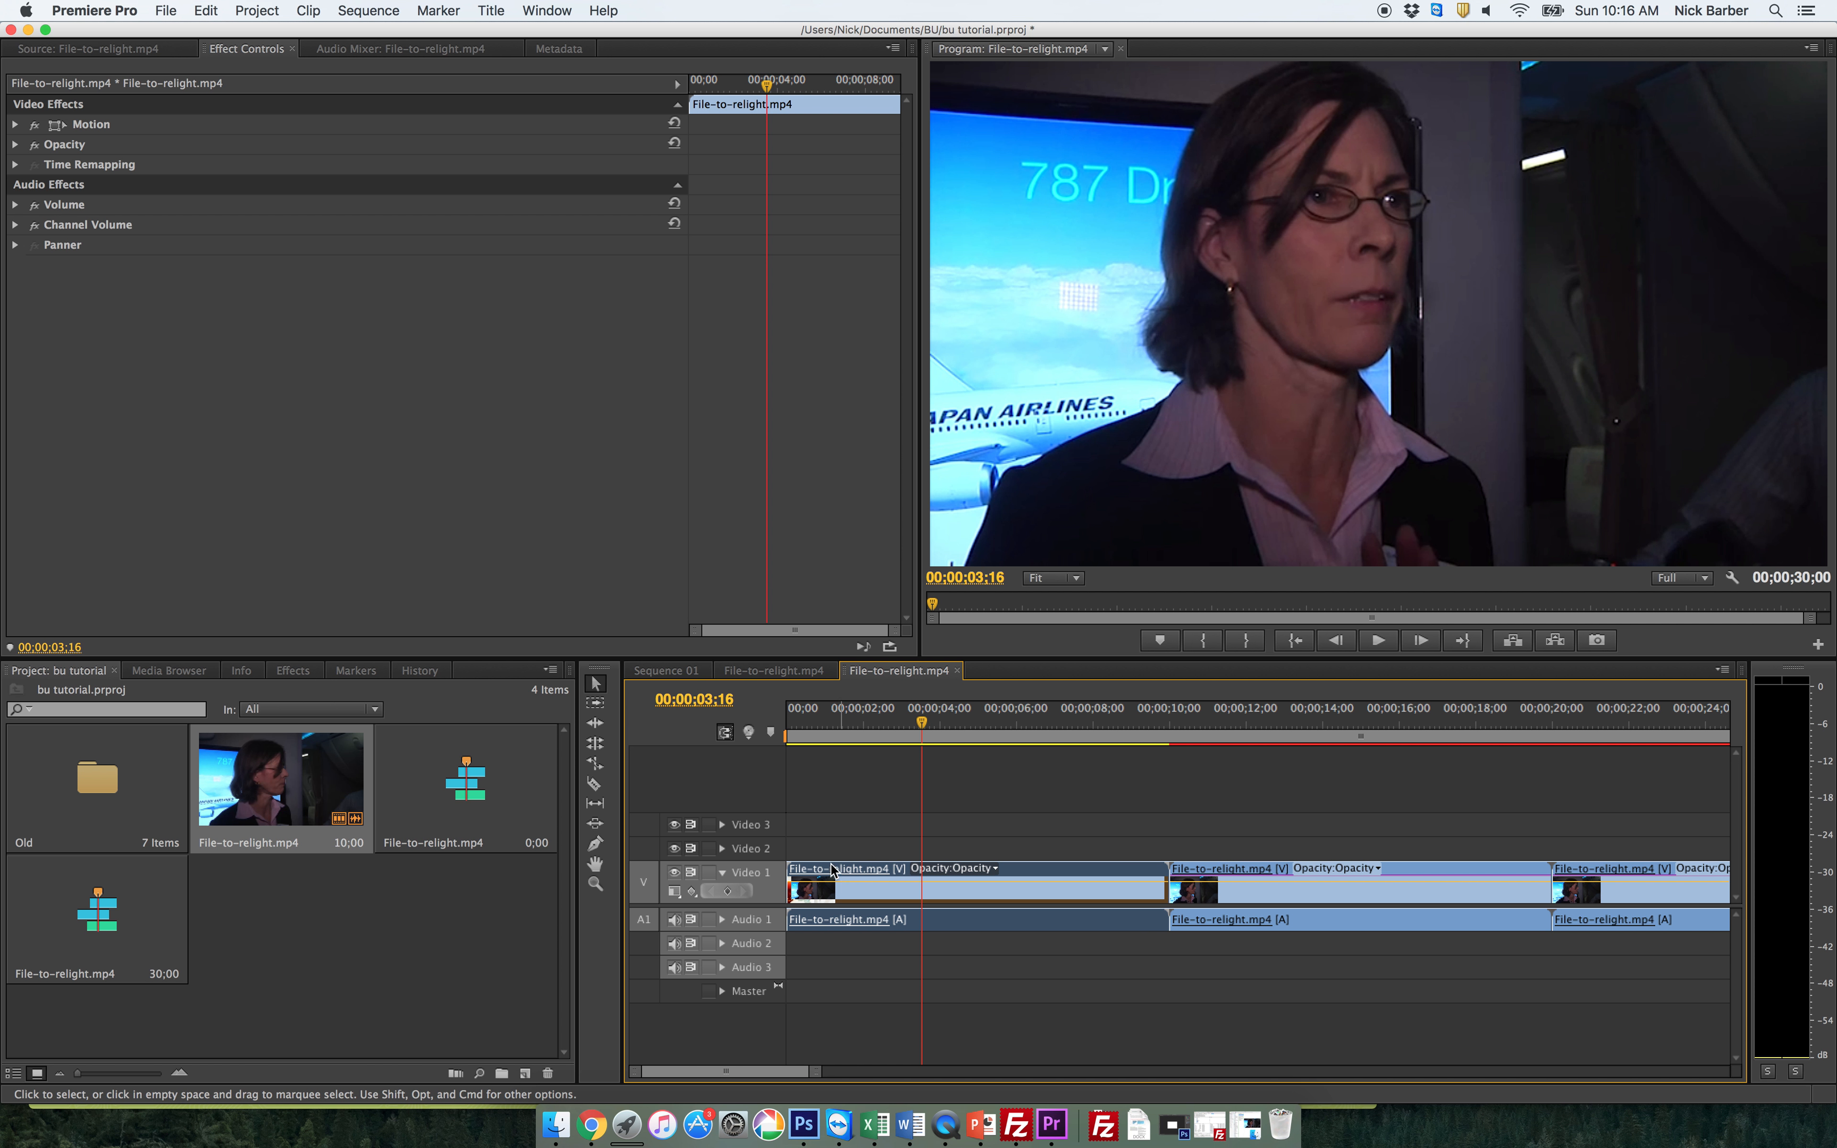
left_click(863, 805)
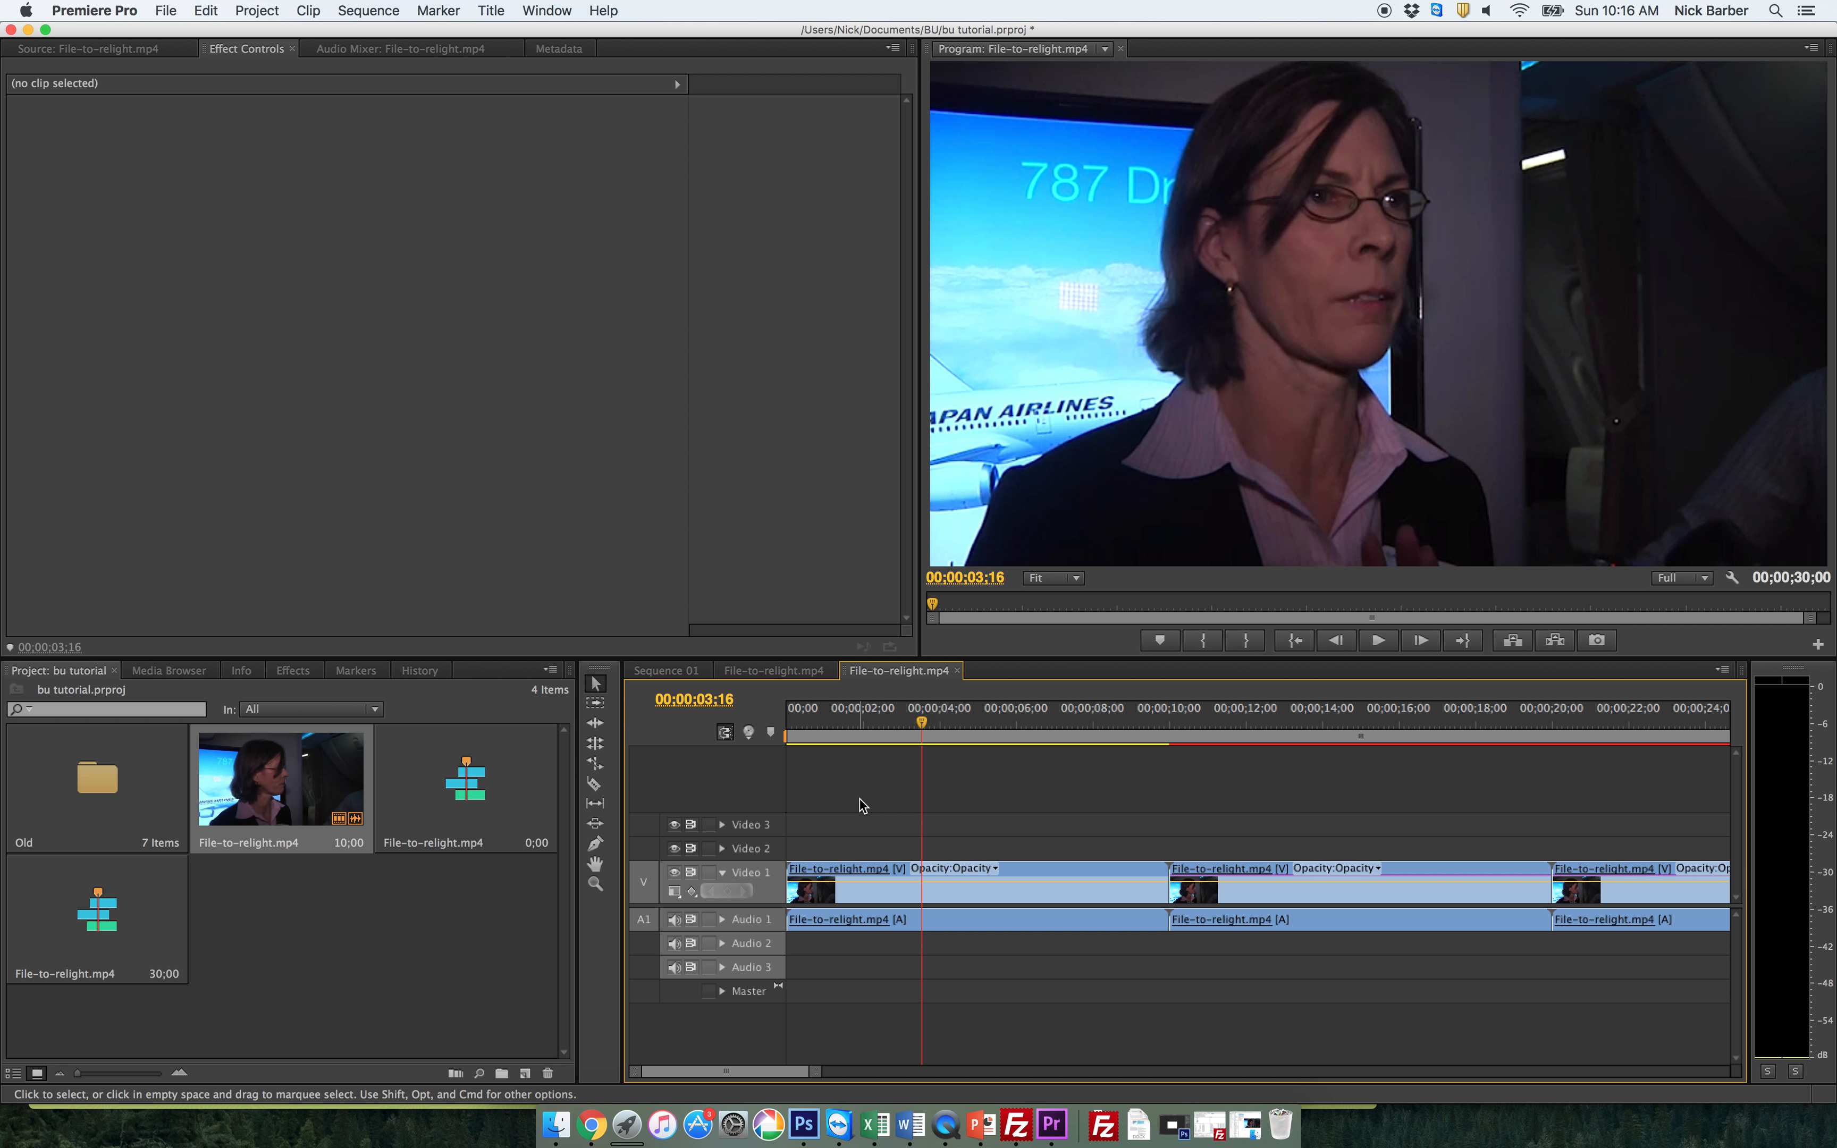
Step: Try to replace the first clip on Video 1 with an After Effects composition
left_click(818, 877)
right_click(818, 877)
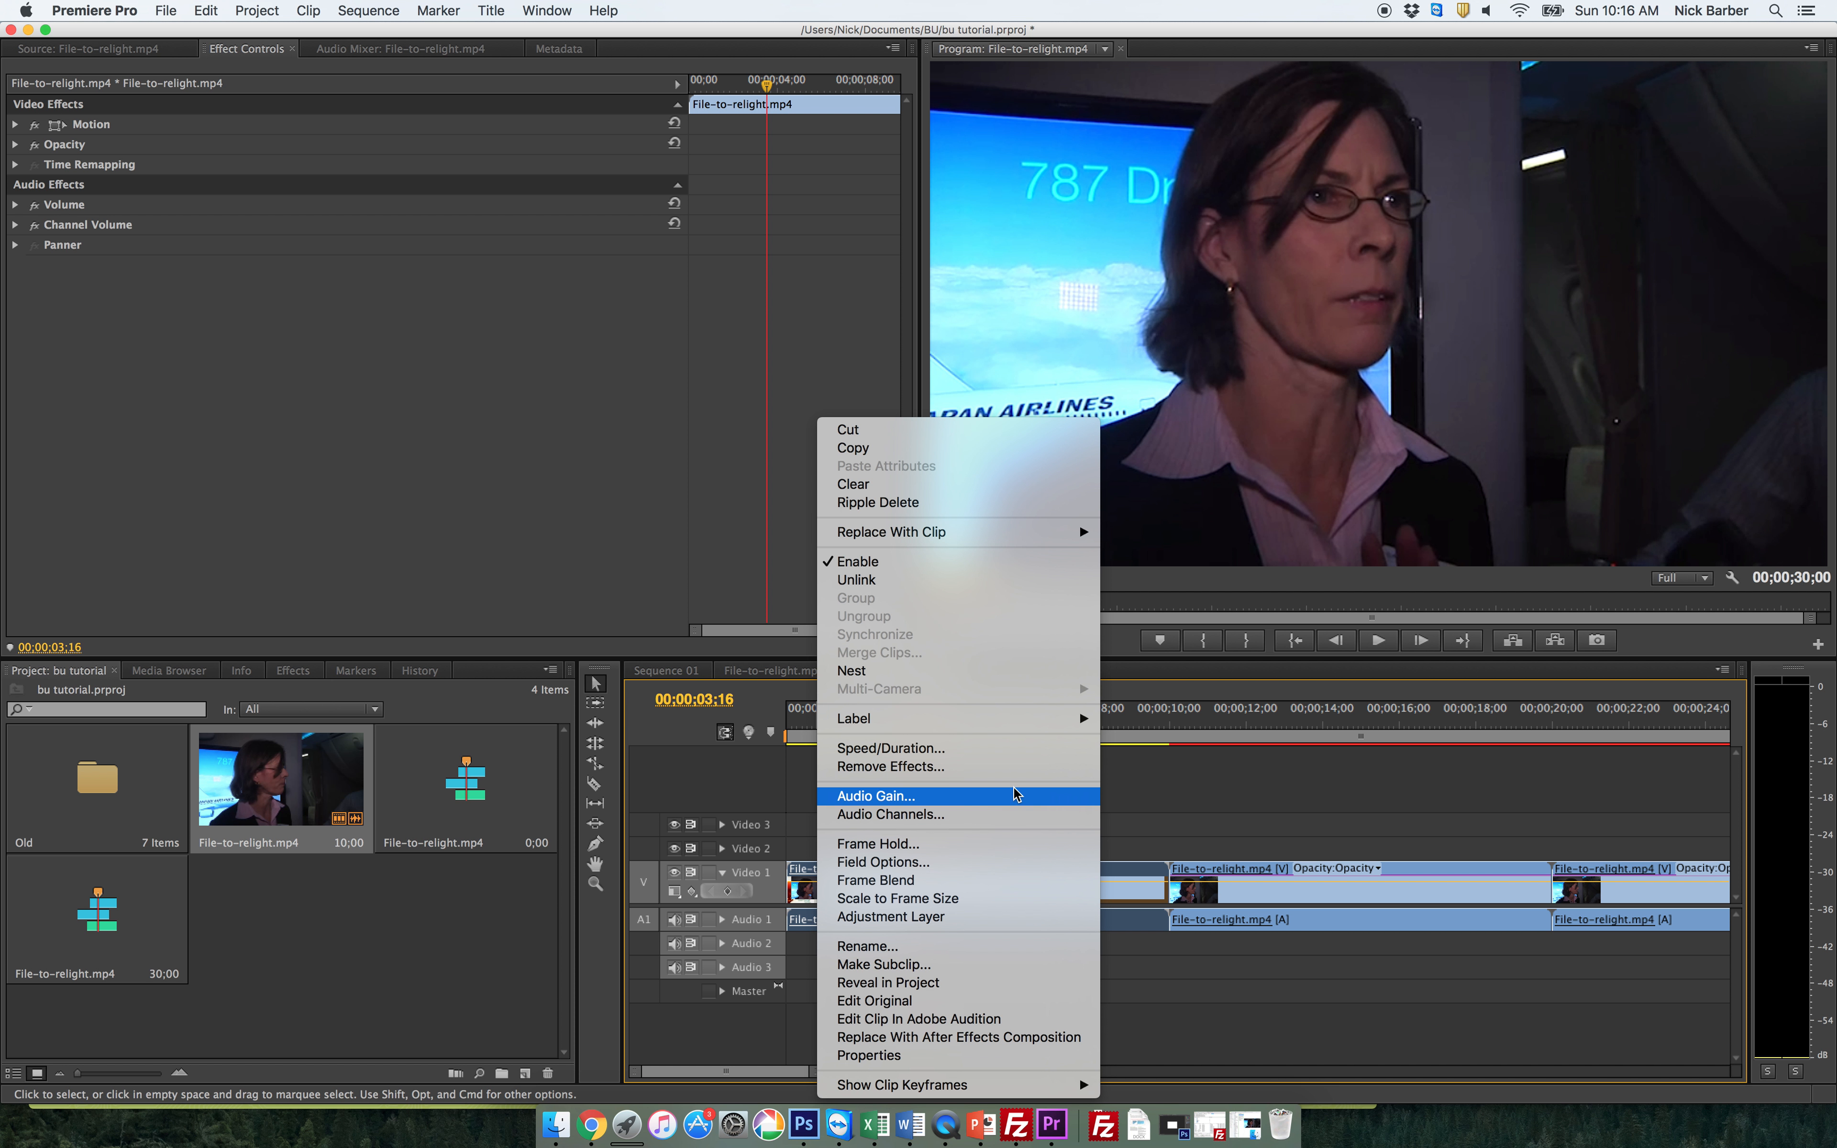
left_click(1153, 810)
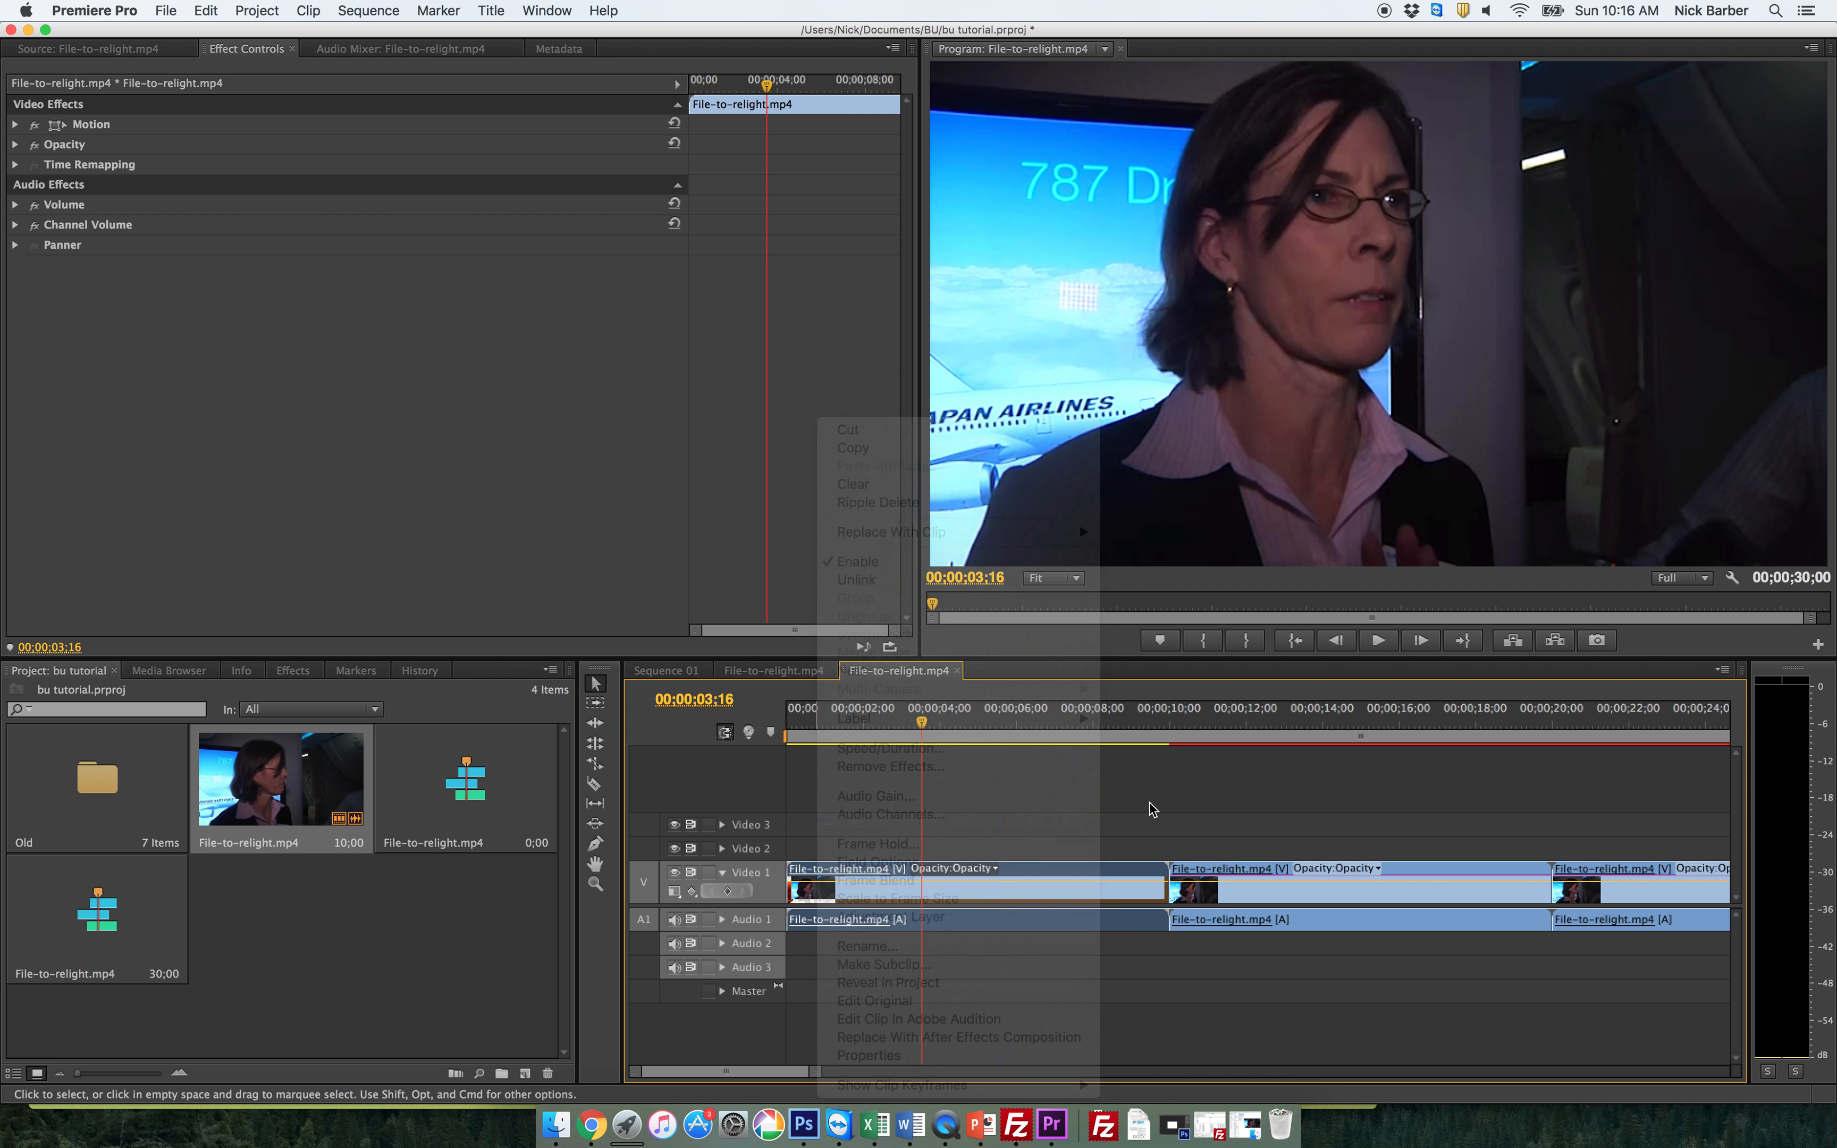
right_click(851, 872)
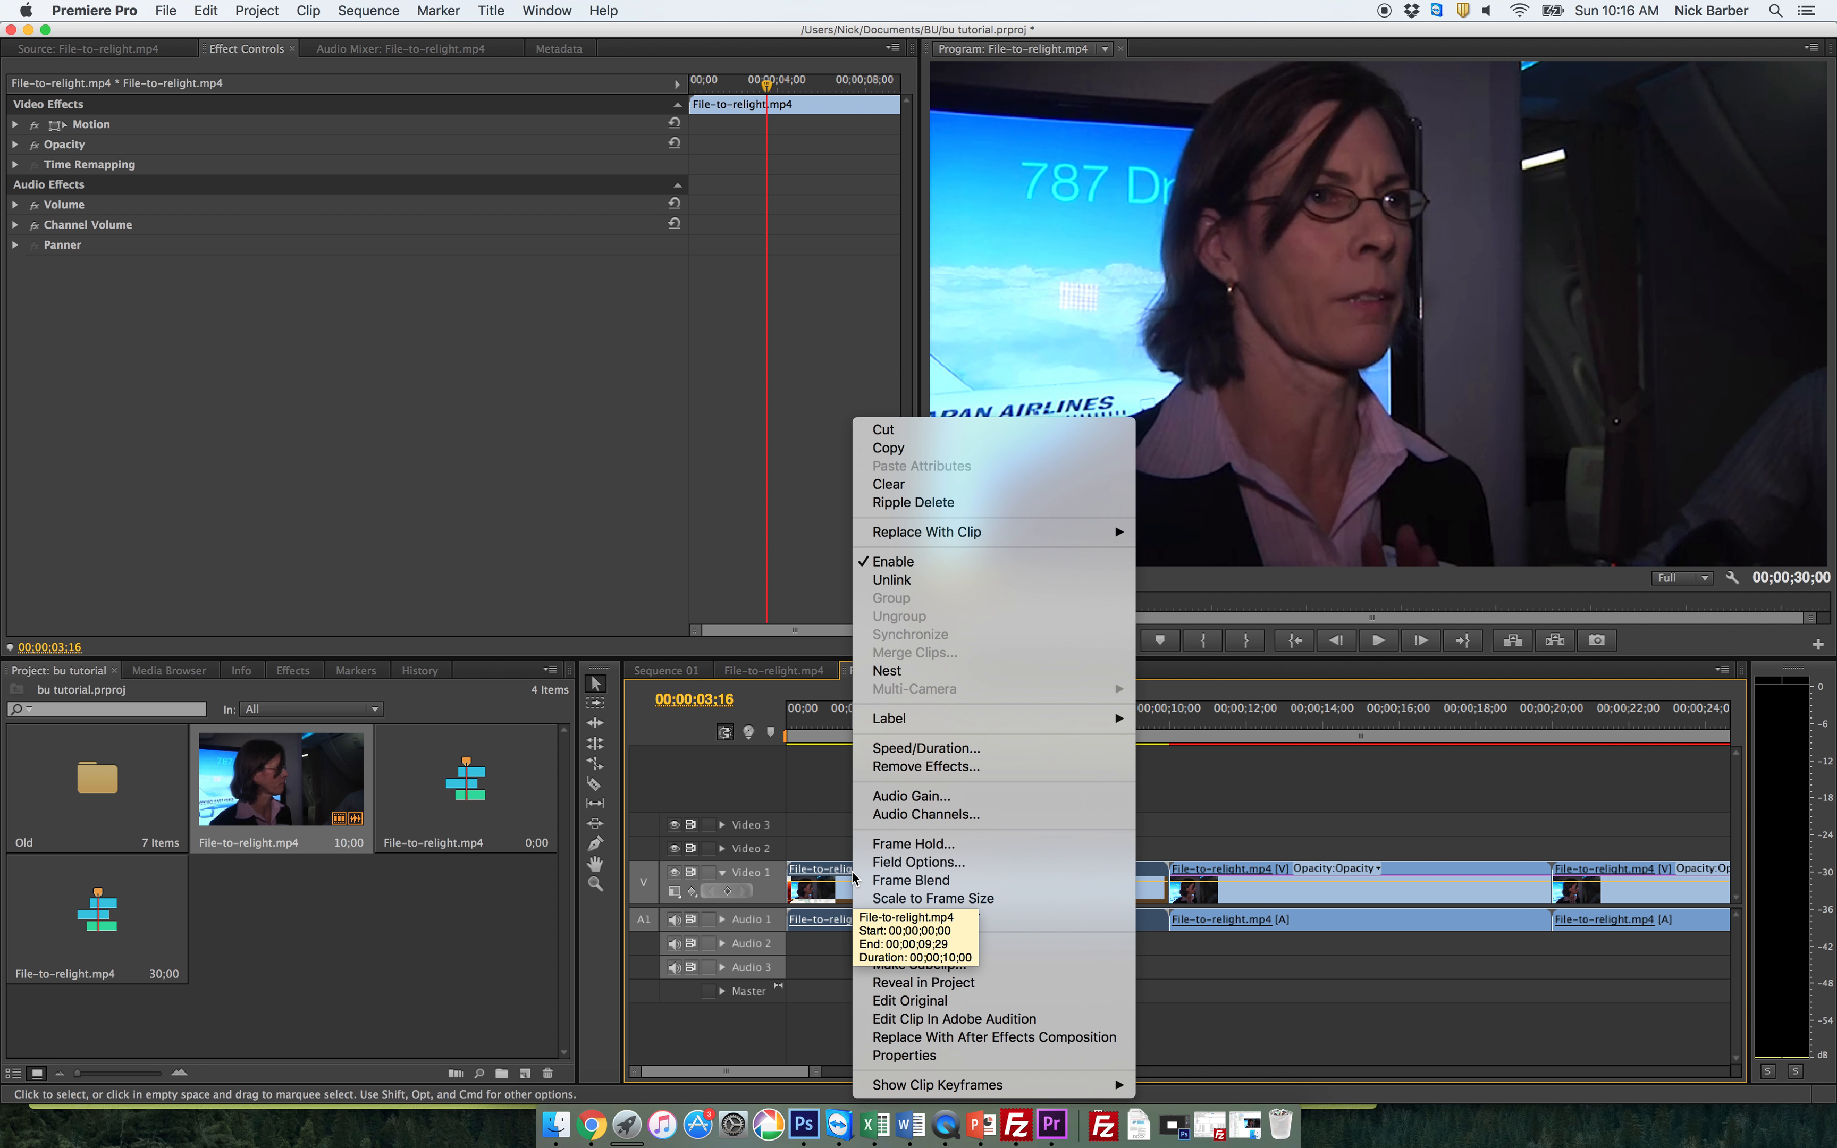
left_click(980, 1037)
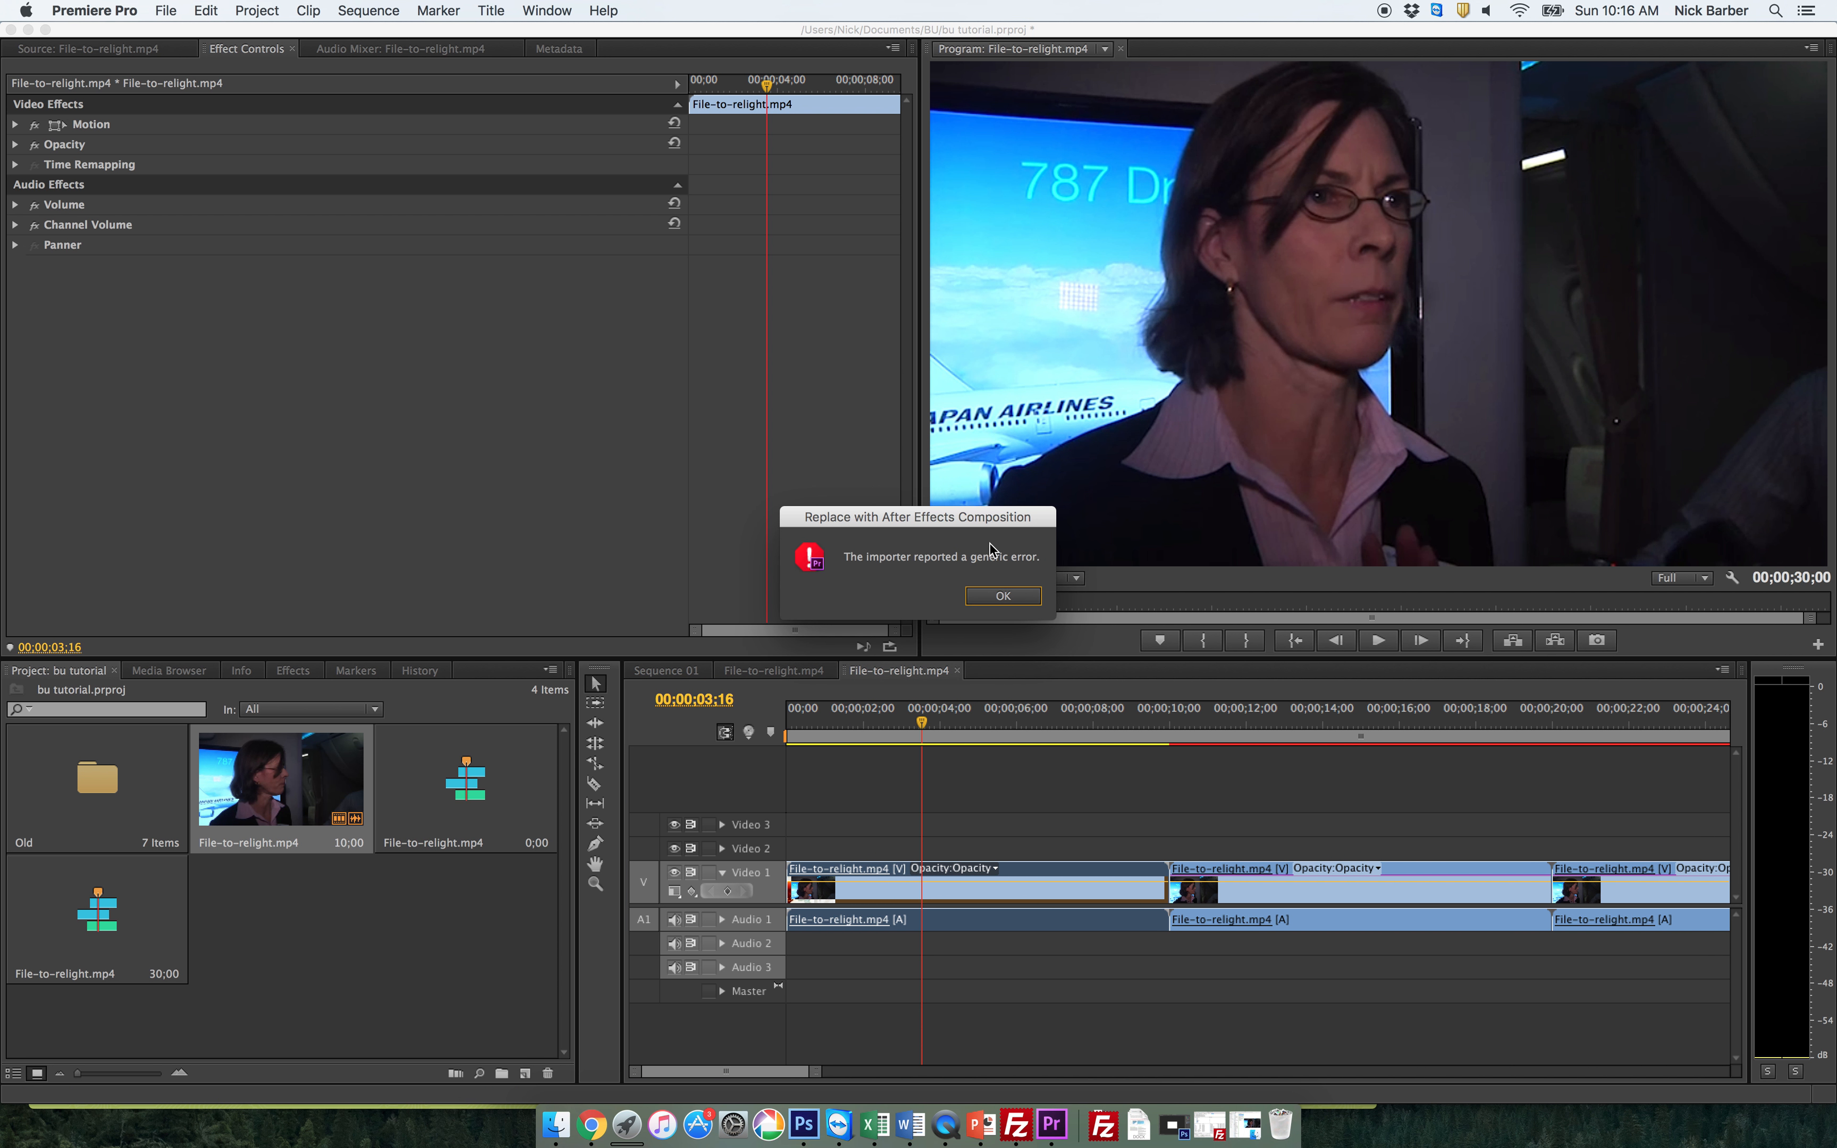
left_click(1018, 601)
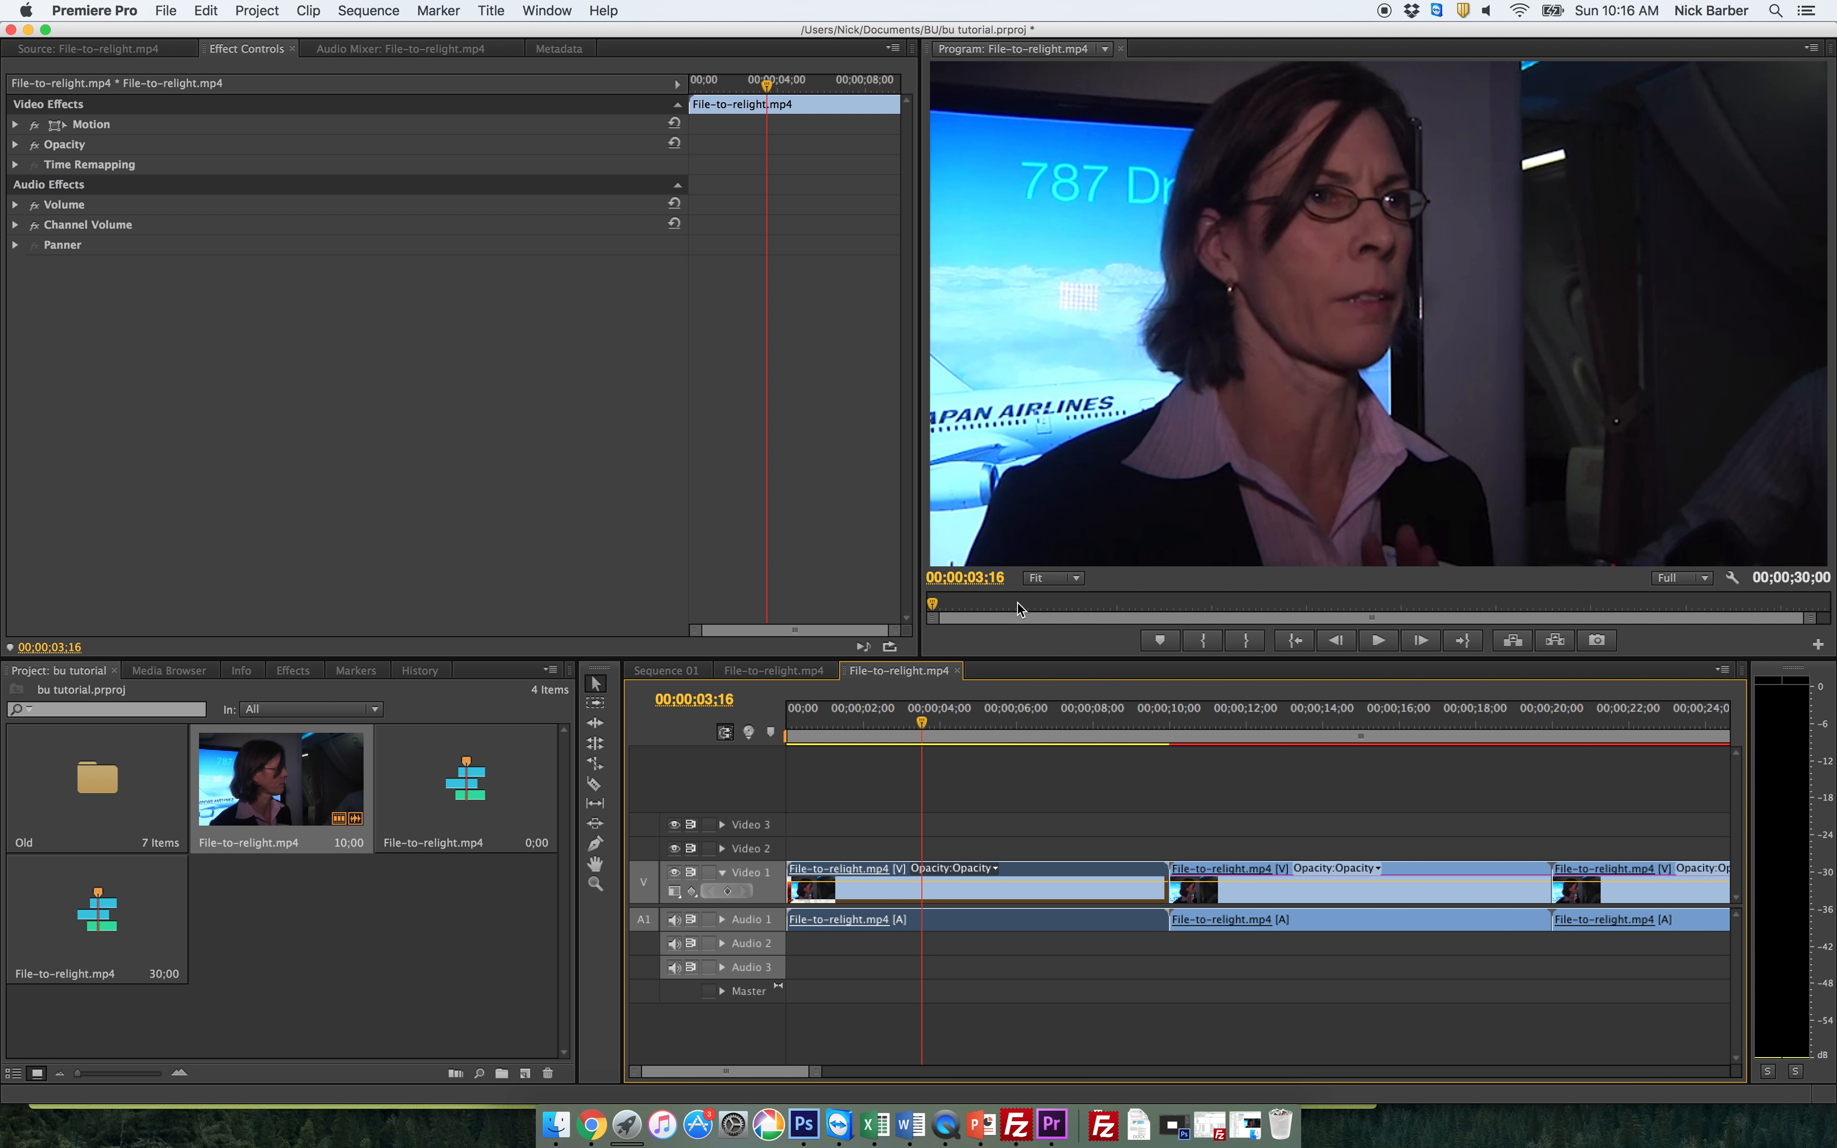